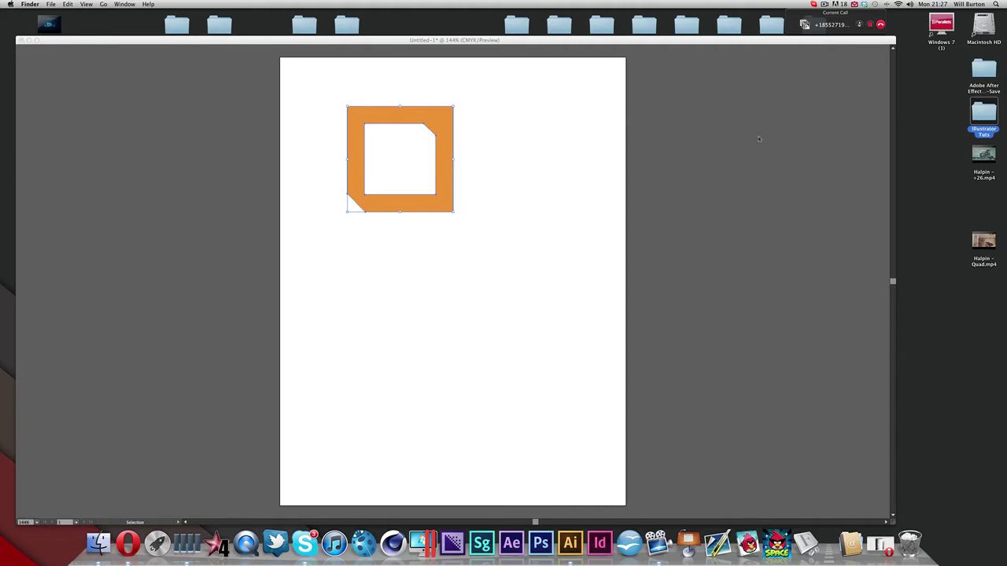
Switch to Illustrator and move the orange square frame slightly upward on the artboard, to about X 217 pt, Y 166 pt
{"action": "left_click", "coordinate": [758, 137]}
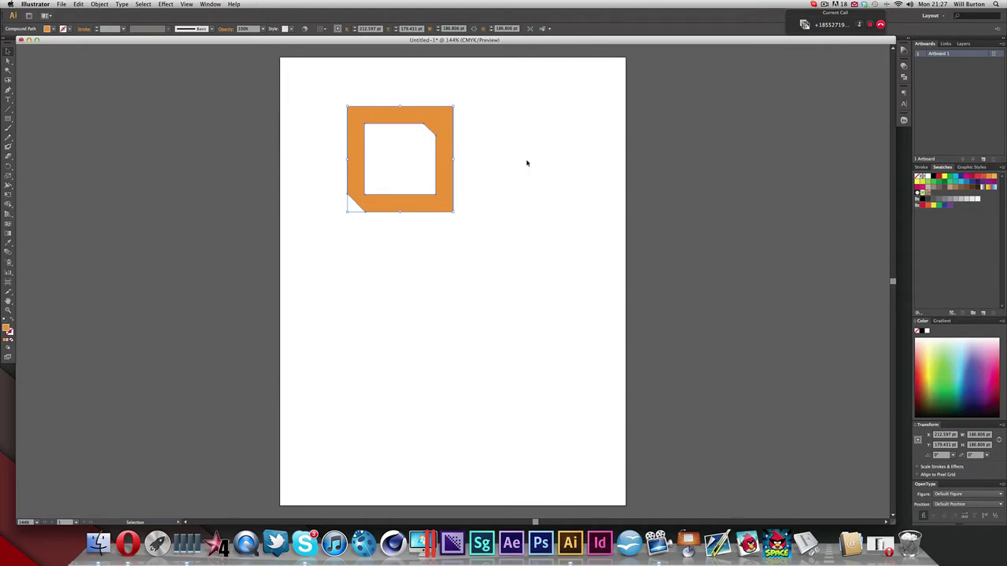
{"action": "left_click_drag", "start_coordinate": [452, 122], "coordinate": [421, 109]}
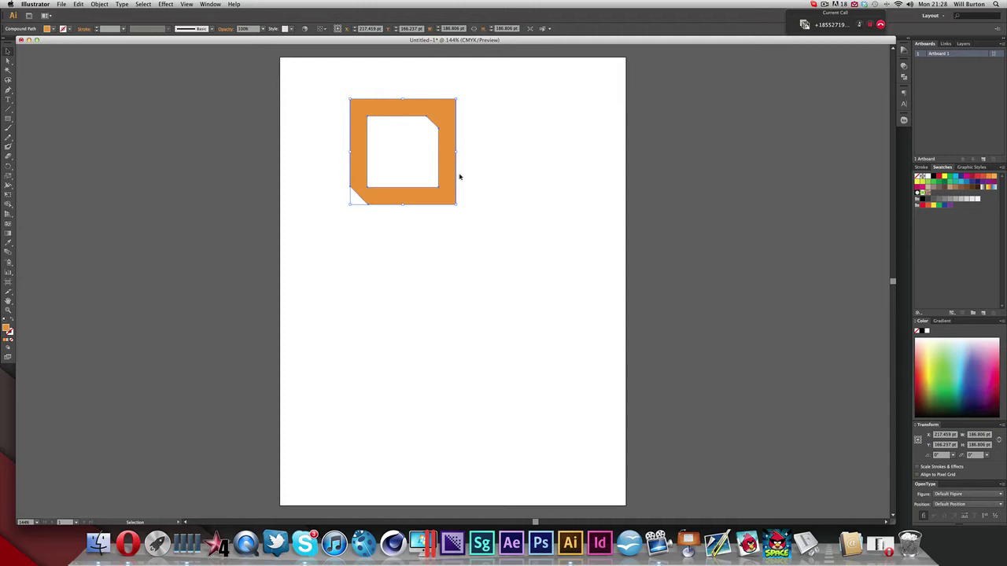
Examine the sharpness of the orange frame's right edge at up to 4800% magnification, and return to a 150% view
{"action": "key", "text": "super+equal"}
{"action": "key", "text": "super+equal"}
{"action": "key", "text": "super+equal"}
{"action": "key", "text": "super+equal"}
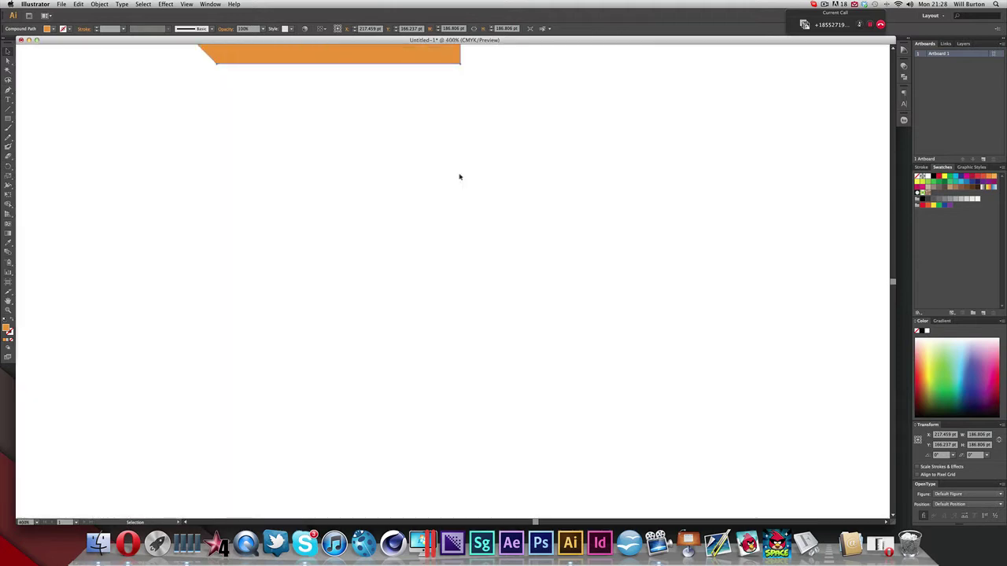
{"action": "scroll", "coordinate": [460, 178], "scroll_direction": "up", "scroll_amount": 5}
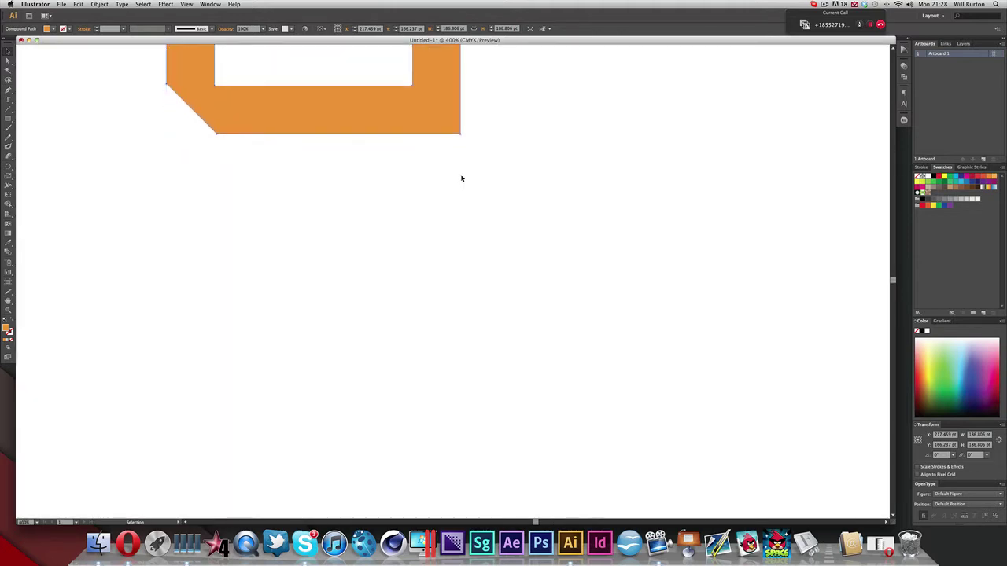
{"action": "key", "text": "super+equal"}
{"action": "scroll", "coordinate": [462, 177], "scroll_direction": "up", "scroll_amount": 10}
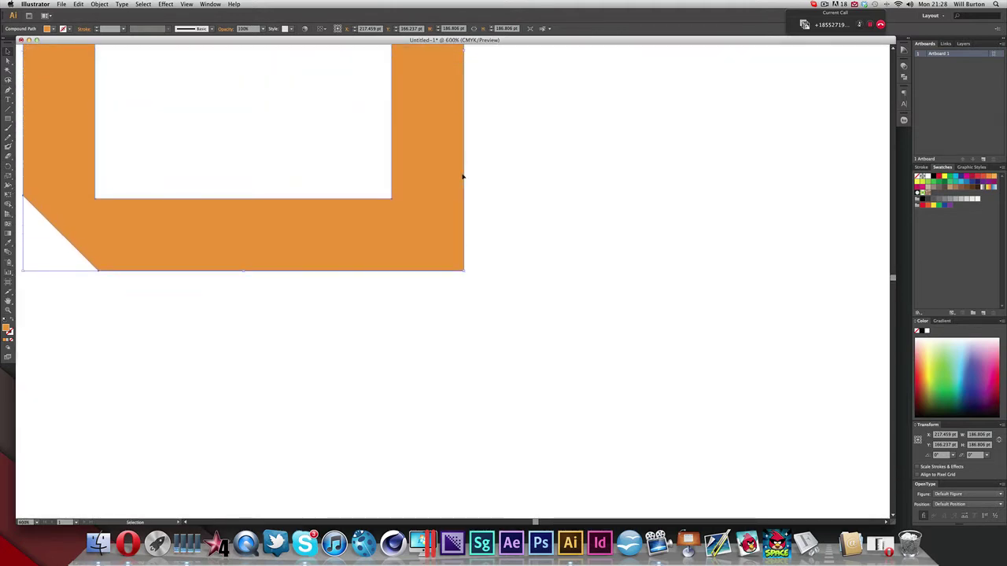
{"action": "scroll", "coordinate": [463, 177], "scroll_direction": "up", "scroll_amount": 4}
{"action": "key", "text": "super+equal"}
{"action": "key", "text": "super+equal"}
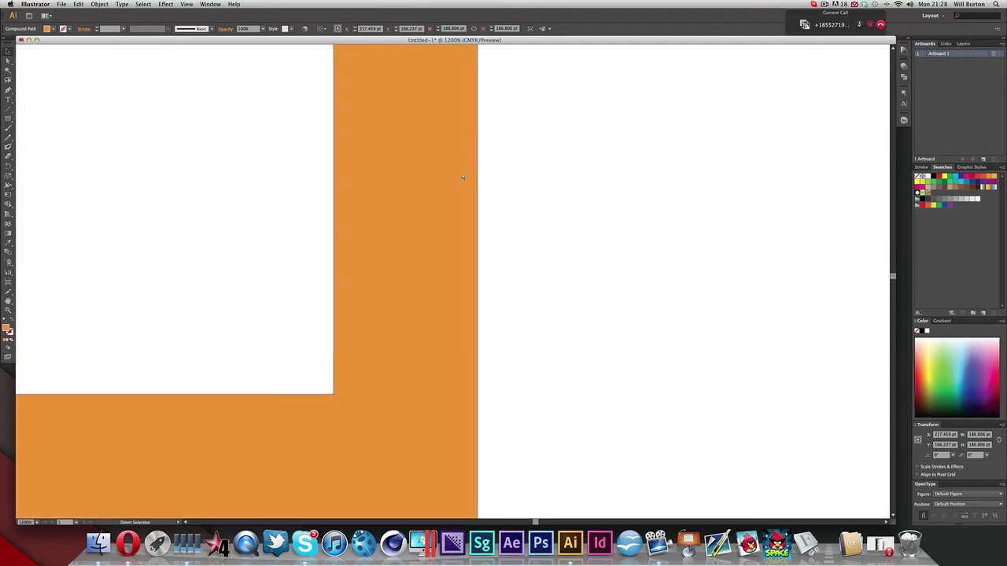
{"action": "key", "text": "super+equal"}
{"action": "key", "text": "super+equal"}
{"action": "key", "text": "super+equal"}
{"action": "key", "text": "super+equal"}
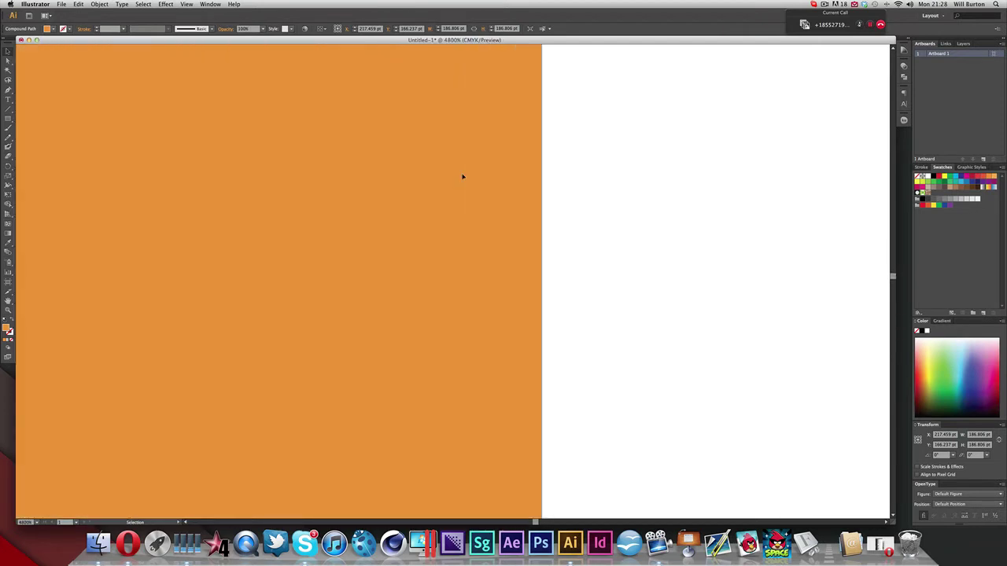
{"action": "key", "text": "super+minus"}
{"action": "key", "text": "super+minus"}
{"action": "key", "text": "super+minus"}
{"action": "key", "text": "super+minus"}
{"action": "key", "text": "super+minus"}
{"action": "key", "text": "super+minus"}
{"action": "key", "text": "super+minus"}
{"action": "key", "text": "super+minus"}
{"action": "key", "text": "super+minus"}
{"action": "key", "text": "super+minus"}
{"action": "key", "text": "super+minus"}
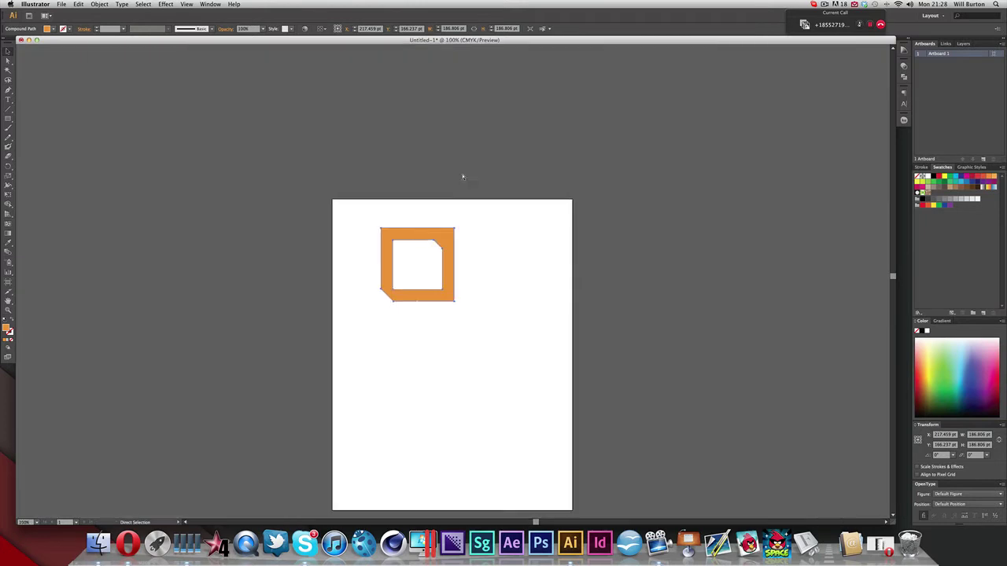
{"action": "scroll", "coordinate": [463, 177], "scroll_direction": "down", "scroll_amount": 3}
{"action": "key", "text": "super+equal"}
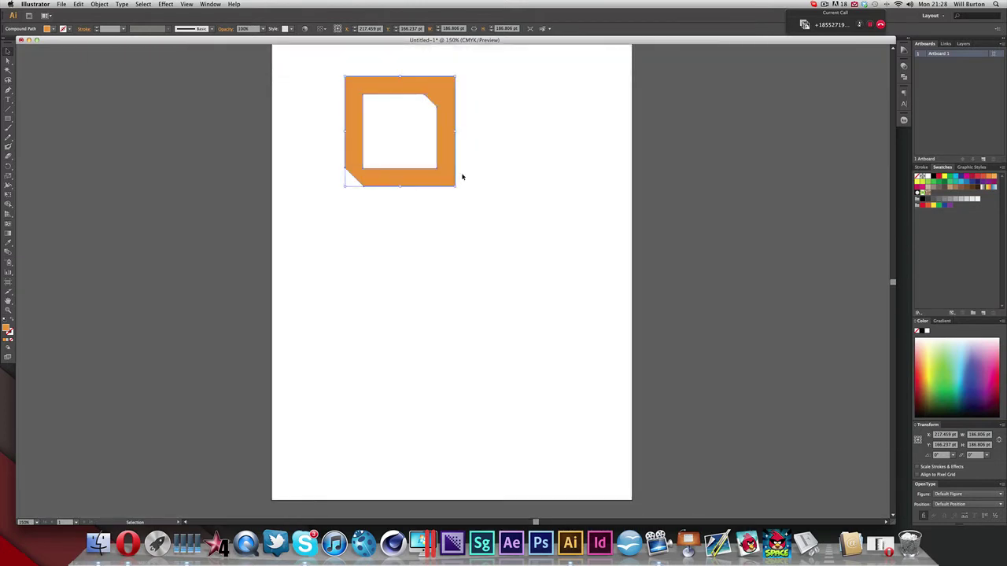
{"action": "scroll", "coordinate": [463, 177], "scroll_direction": "up", "scroll_amount": 1}
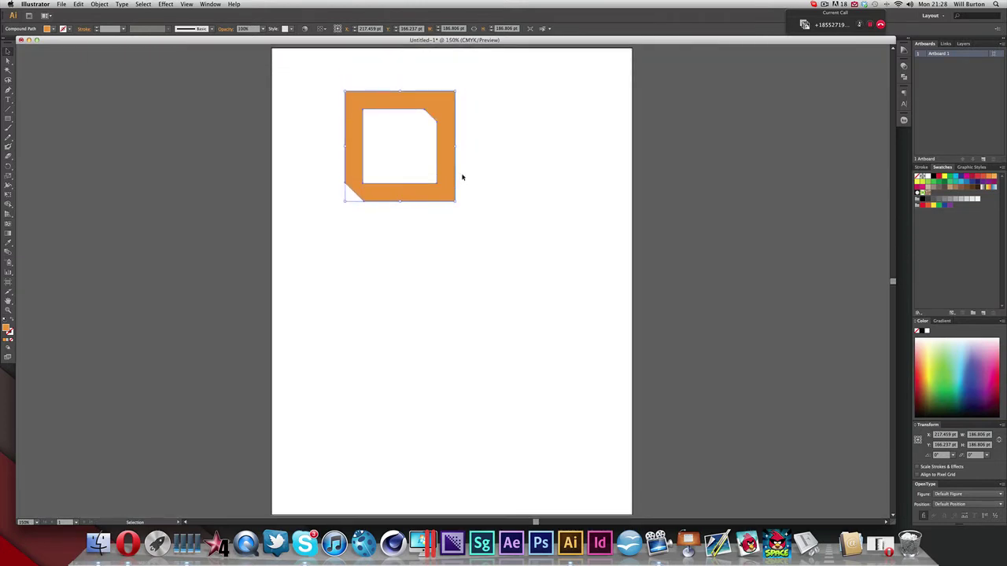
Move the orange frame to the artboard's upper-left corner, at about X 111 pt, Y 112 pt
{"action": "left_click", "coordinate": [740, 193]}
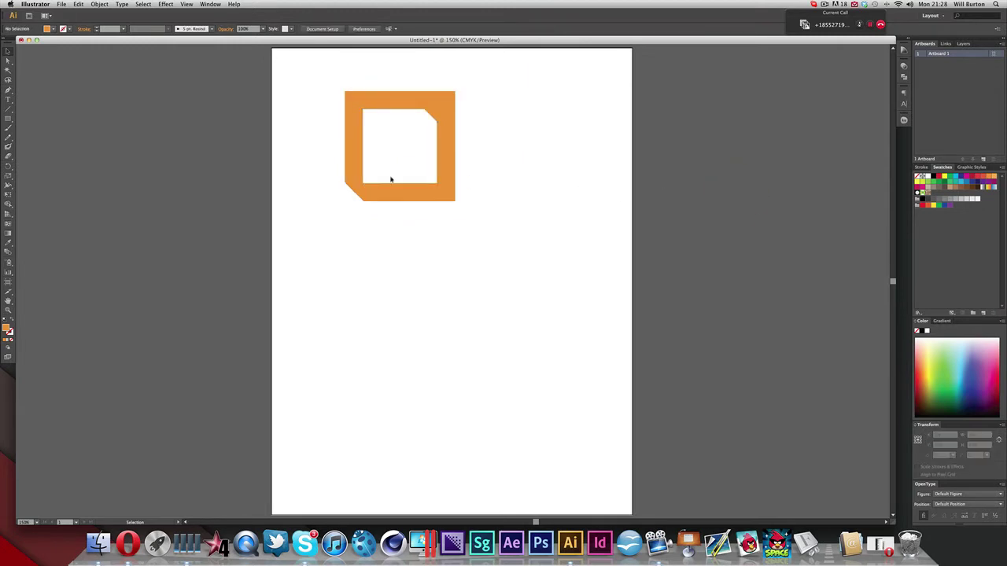
{"action": "left_click", "coordinate": [437, 106]}
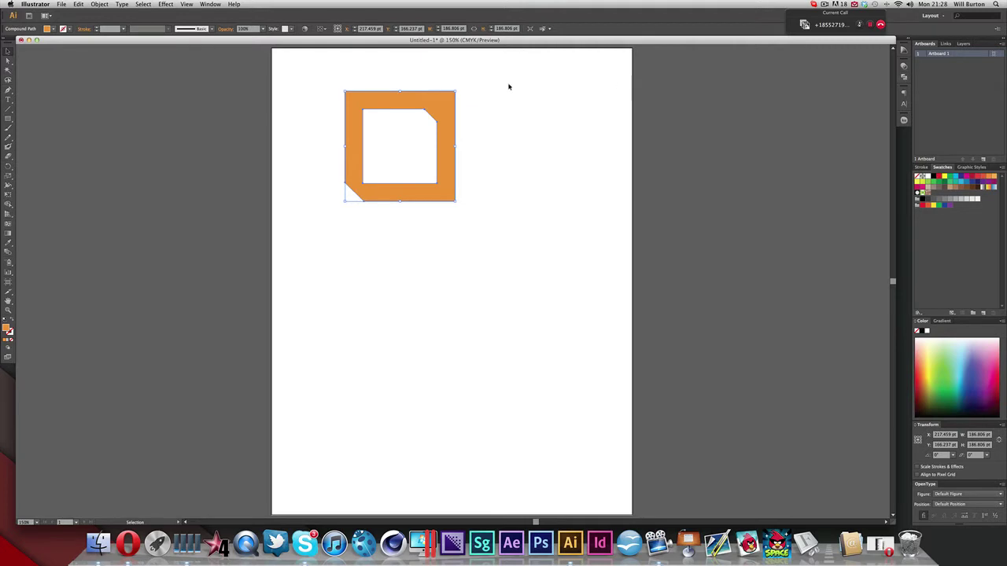
{"action": "left_click_drag", "start_coordinate": [439, 107], "coordinate": [369, 70]}
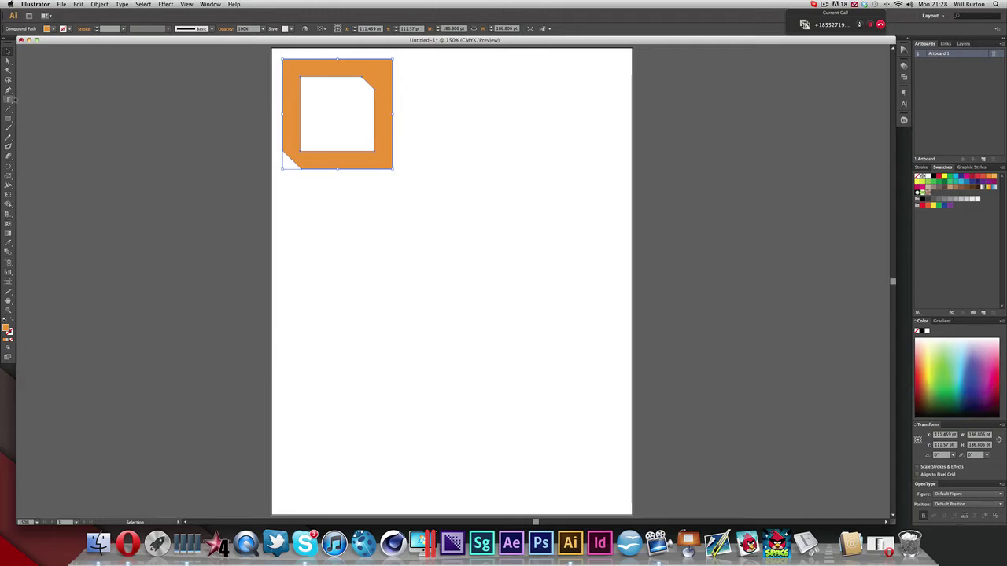
Try a dark grey fill colour with the orange frame still selected, and undo the colour change
{"action": "left_click", "coordinate": [9, 99]}
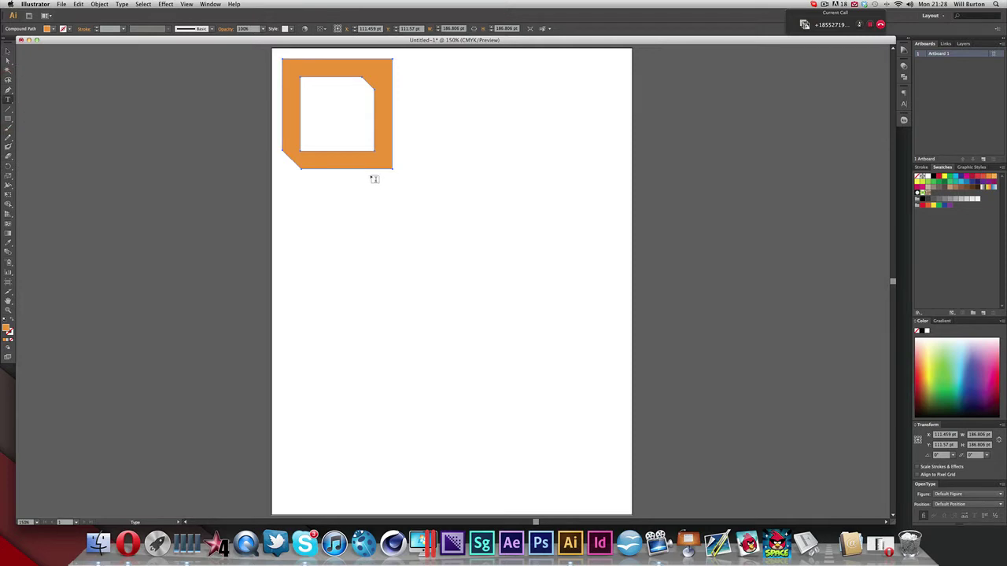
{"action": "double_click", "coordinate": [7, 329]}
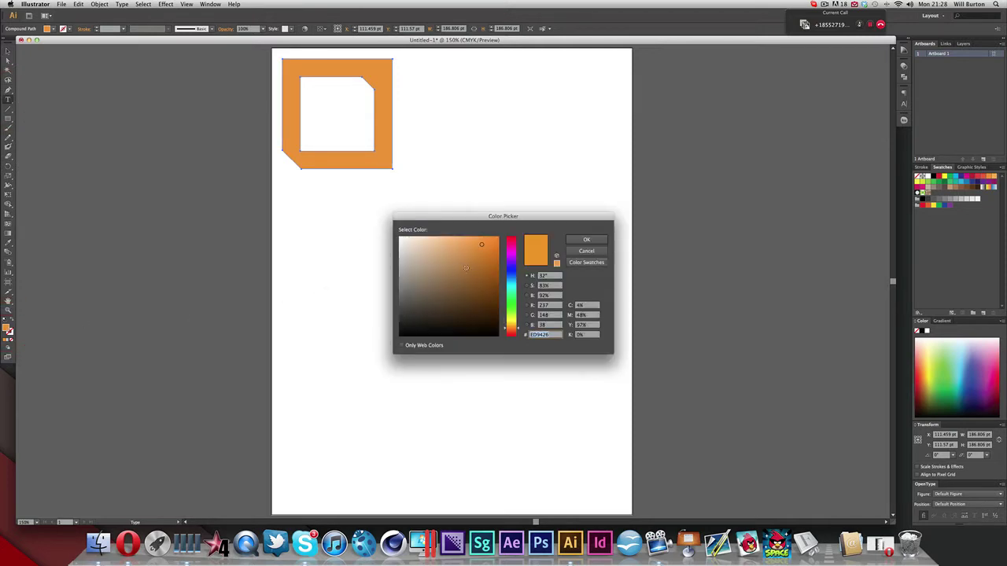
{"action": "type", "text": "E88D2A"}
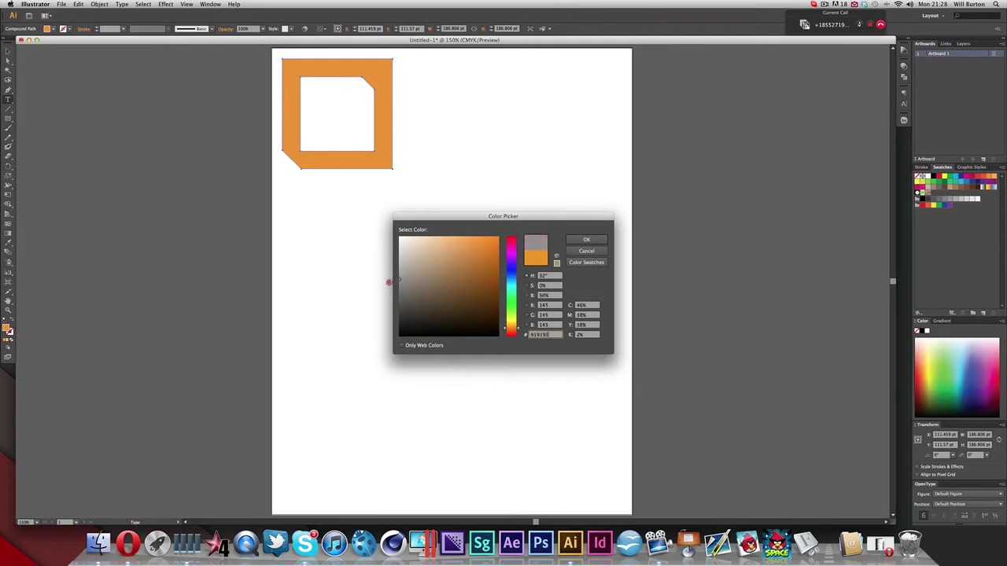
{"action": "left_click_drag", "start_coordinate": [393, 289], "coordinate": [391, 301]}
{"action": "left_click", "coordinate": [586, 240]}
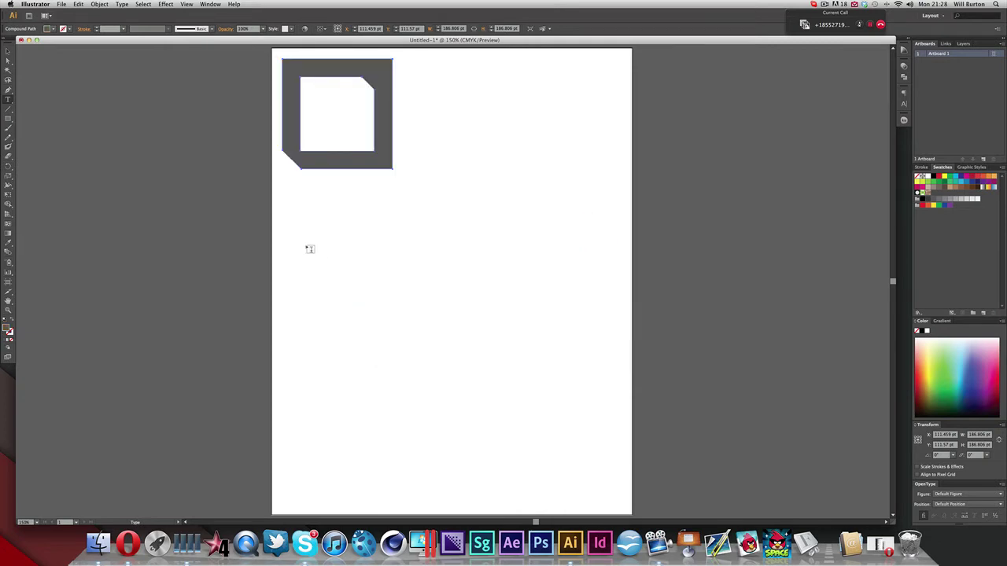
{"action": "key", "text": "super+z"}
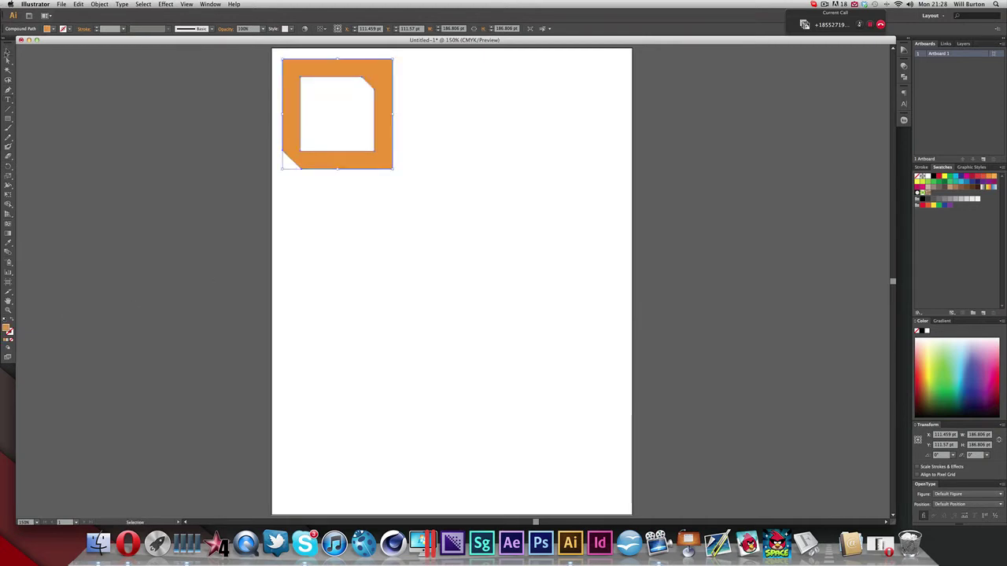
Deselect the frame and add a point text object reading CRAZY in the artboard's middle, below the frame
{"action": "left_click", "coordinate": [300, 258]}
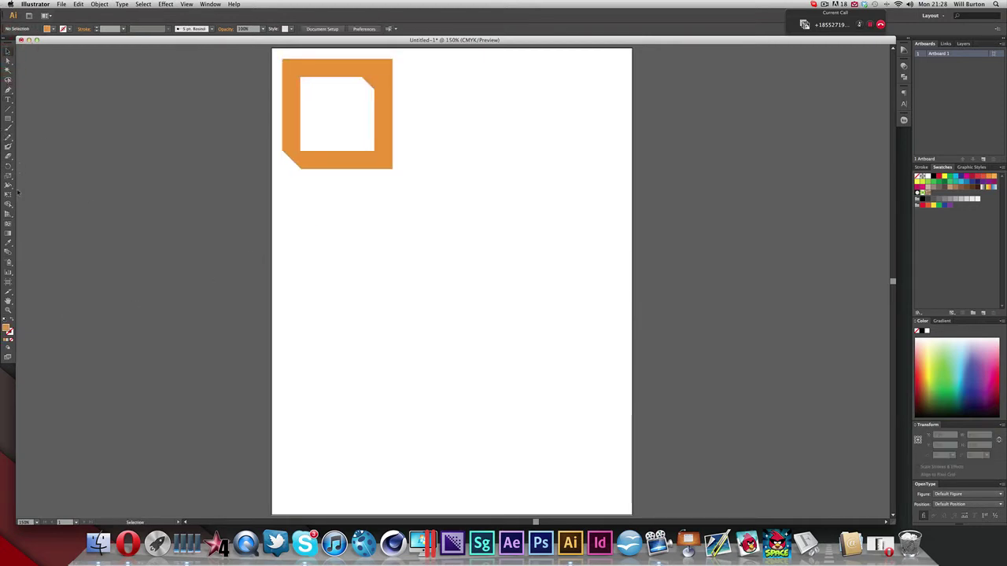
{"action": "left_click", "coordinate": [9, 99]}
{"action": "left_click", "coordinate": [349, 314]}
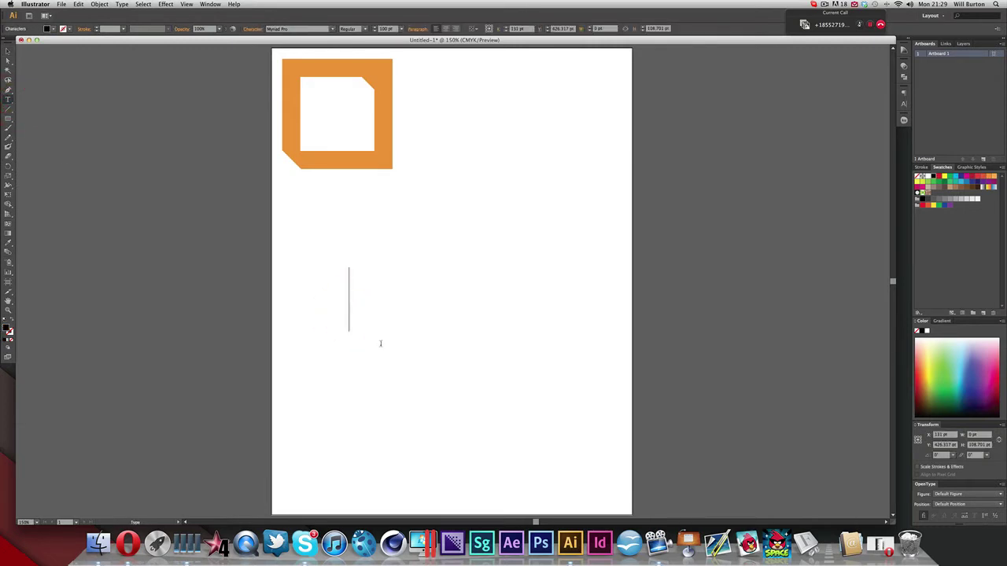
{"action": "type", "text": "CR"}
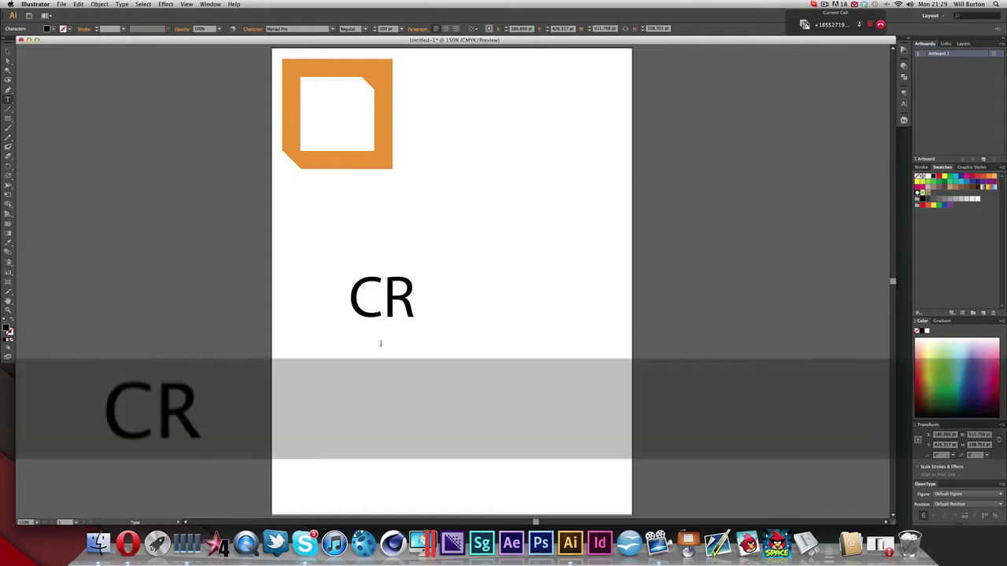
{"action": "type", "text": "AZY"}
Replace the wording with TEXT and move the text object up and to the right, to about X 367 pt, Y 330 pt
{"action": "key", "text": "BackSpace"}
{"action": "key", "text": "BackSpace"}
{"action": "key", "text": "BackSpace"}
{"action": "key", "text": "BackSpace"}
{"action": "key", "text": "BackSpace"}
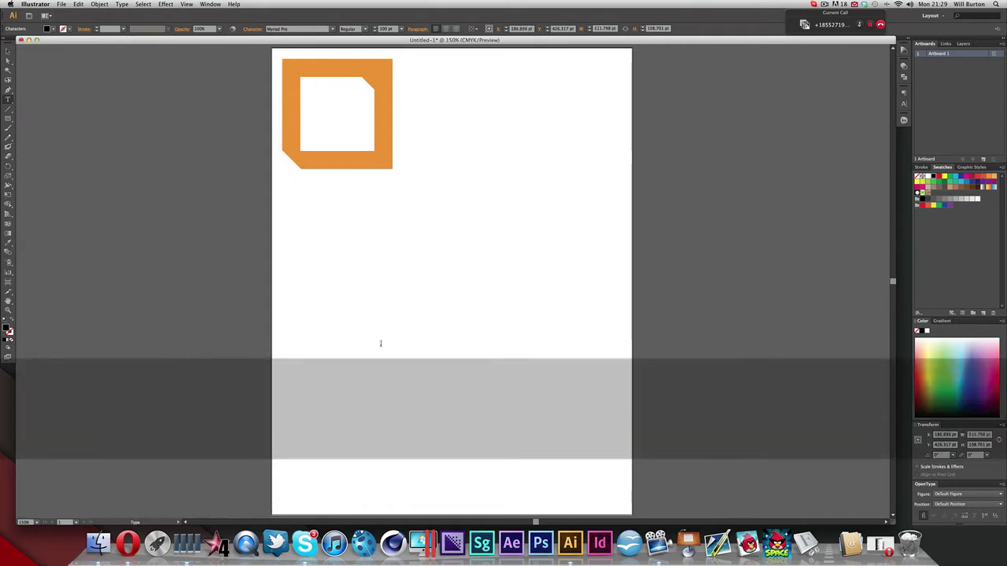
{"action": "type", "text": "T"}
{"action": "key", "text": "BackSpace"}
{"action": "type", "text": "TWE"}
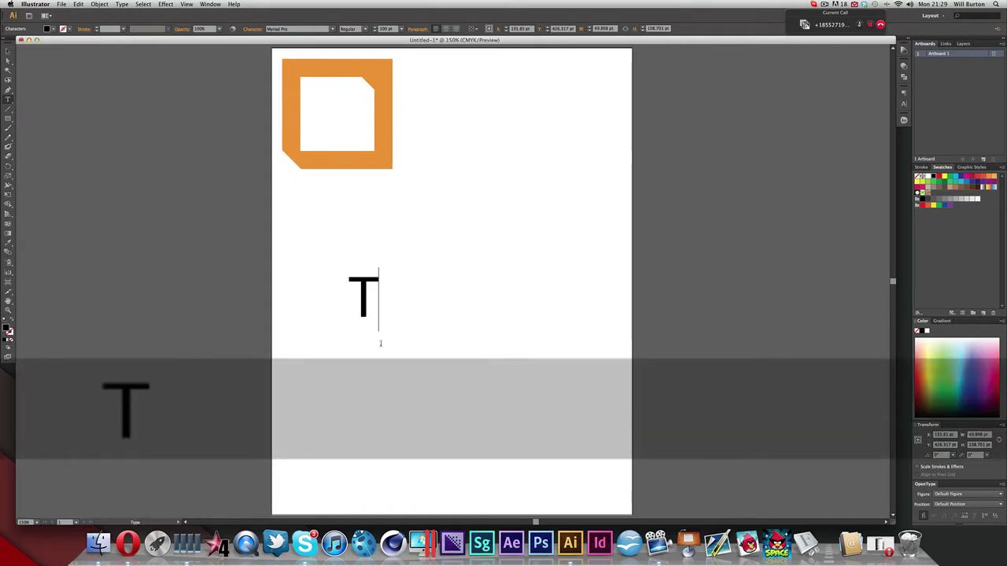
{"action": "key", "text": "BackSpace"}
{"action": "key", "text": "BackSpace"}
{"action": "type", "text": "EXT"}
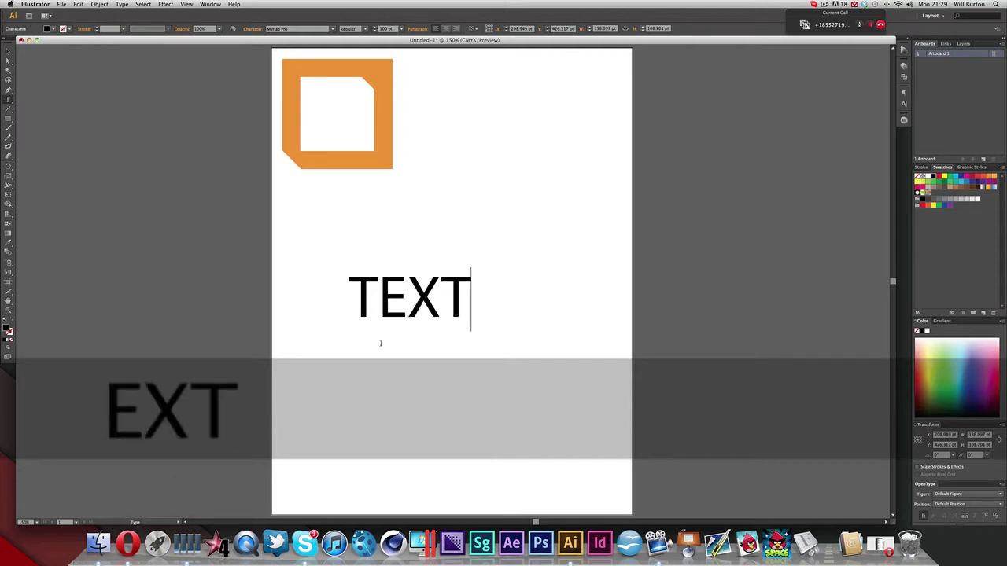
{"action": "left_click", "coordinate": [8, 50]}
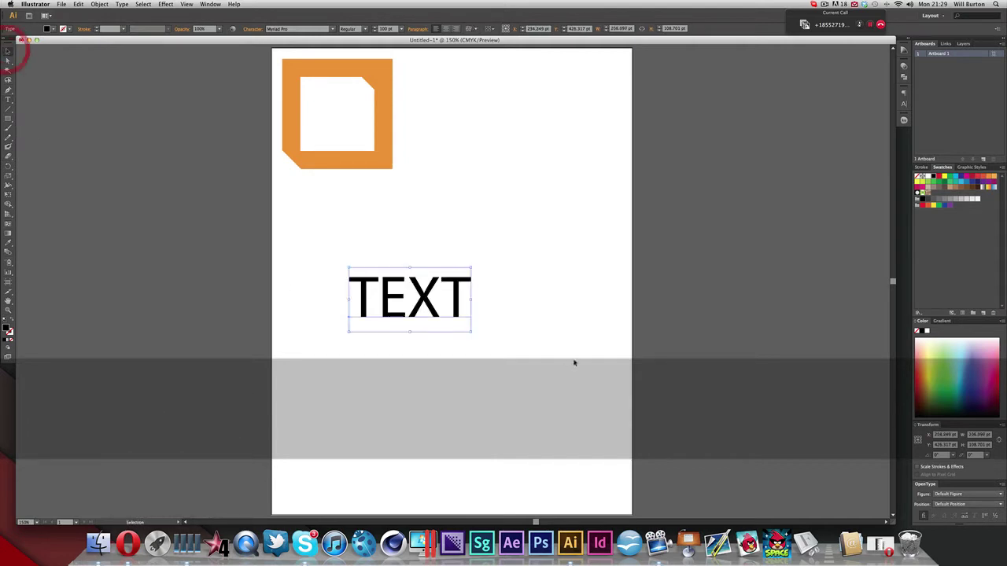
{"action": "left_click_drag", "start_coordinate": [429, 288], "coordinate": [508, 233]}
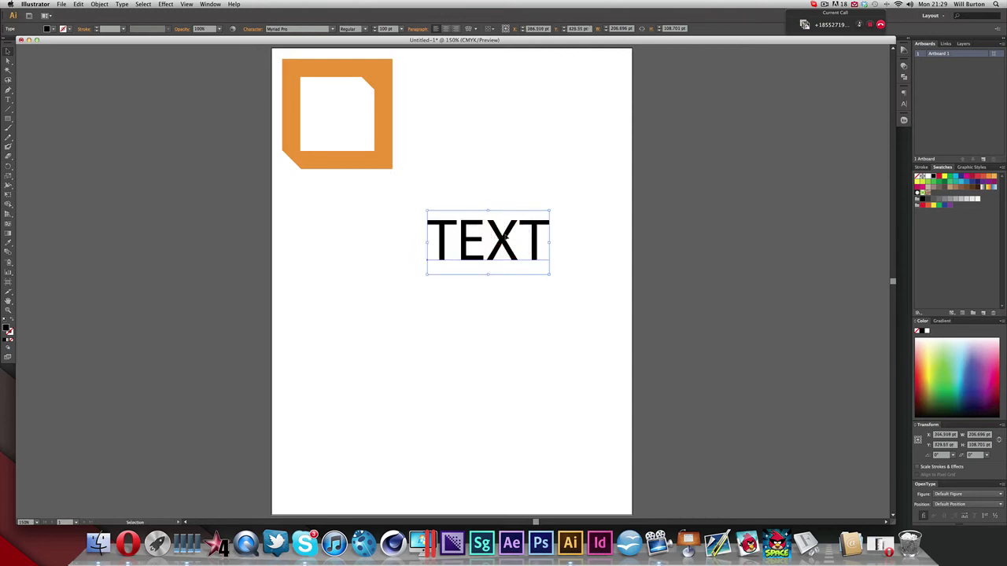
Select all characters of the word TEXT and set their font to Ostrich Sans Rounded Medium
{"action": "double_click", "coordinate": [507, 236]}
{"action": "double_click", "coordinate": [506, 236]}
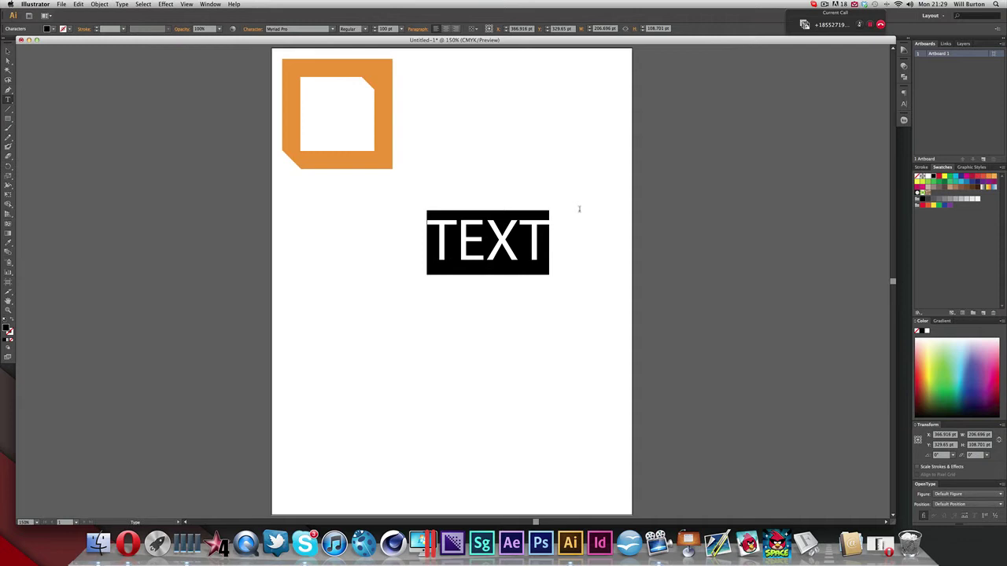
{"action": "left_click_drag", "start_coordinate": [535, 240], "coordinate": [405, 239]}
{"action": "left_click_drag", "start_coordinate": [540, 244], "coordinate": [416, 228]}
{"action": "left_click_drag", "start_coordinate": [549, 236], "coordinate": [408, 236]}
{"action": "double_click", "coordinate": [405, 237]}
{"action": "left_click_drag", "start_coordinate": [541, 240], "coordinate": [391, 232]}
{"action": "left_click_drag", "start_coordinate": [555, 236], "coordinate": [425, 230]}
{"action": "left_click", "coordinate": [401, 228]}
{"action": "left_click", "coordinate": [414, 234]}
{"action": "left_click", "coordinate": [374, 239]}
{"action": "left_click", "coordinate": [903, 103]}
{"action": "left_click", "coordinate": [889, 99]}
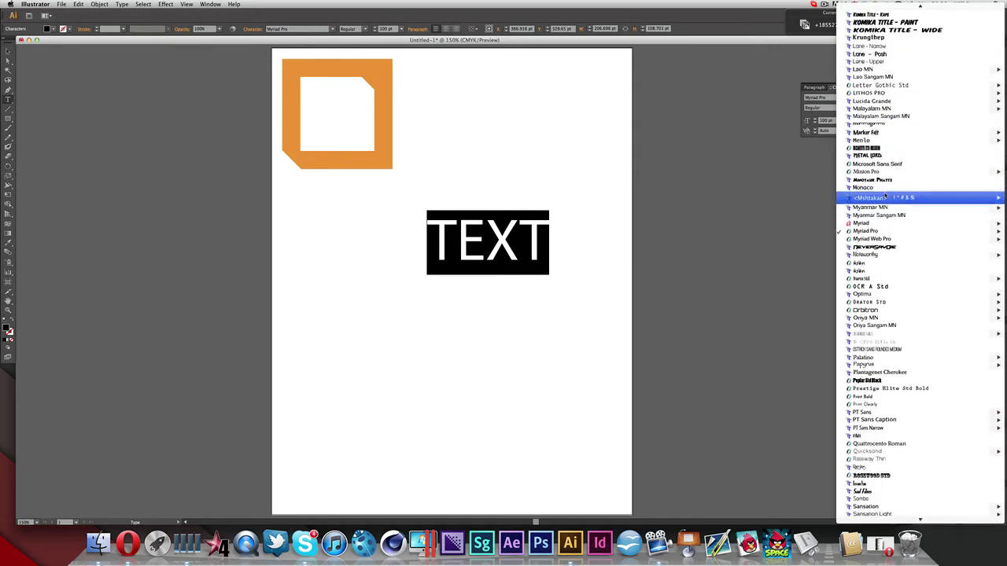
{"action": "scroll", "coordinate": [886, 196], "scroll_direction": "down", "scroll_amount": 5}
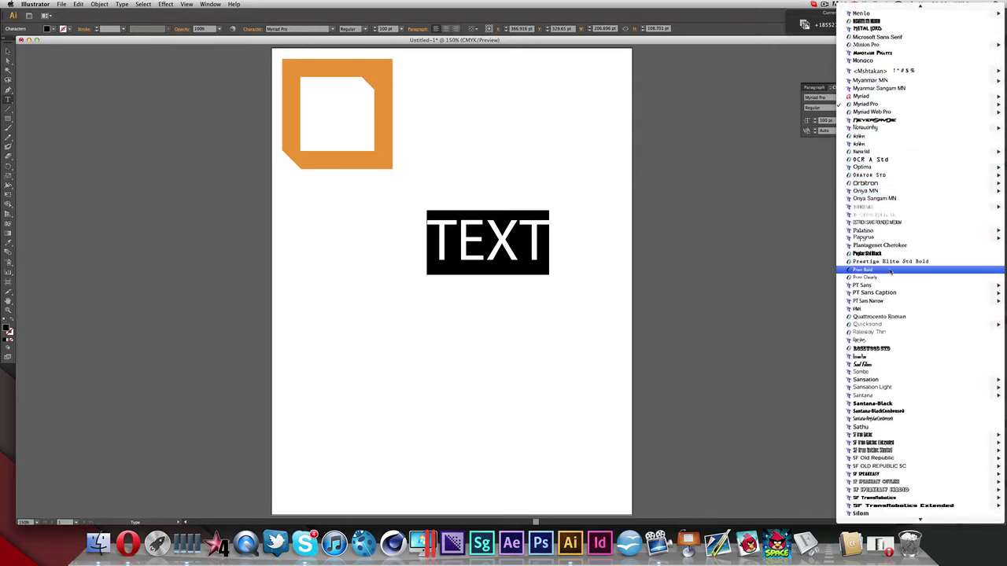
{"action": "scroll", "coordinate": [891, 272], "scroll_direction": "down", "scroll_amount": 3}
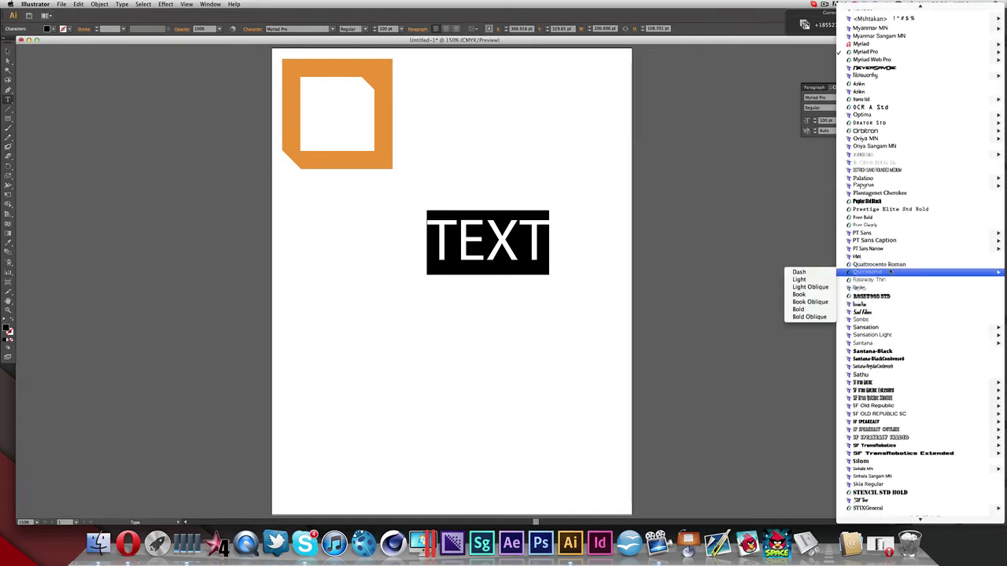
{"action": "scroll", "coordinate": [891, 271], "scroll_direction": "up", "scroll_amount": 2}
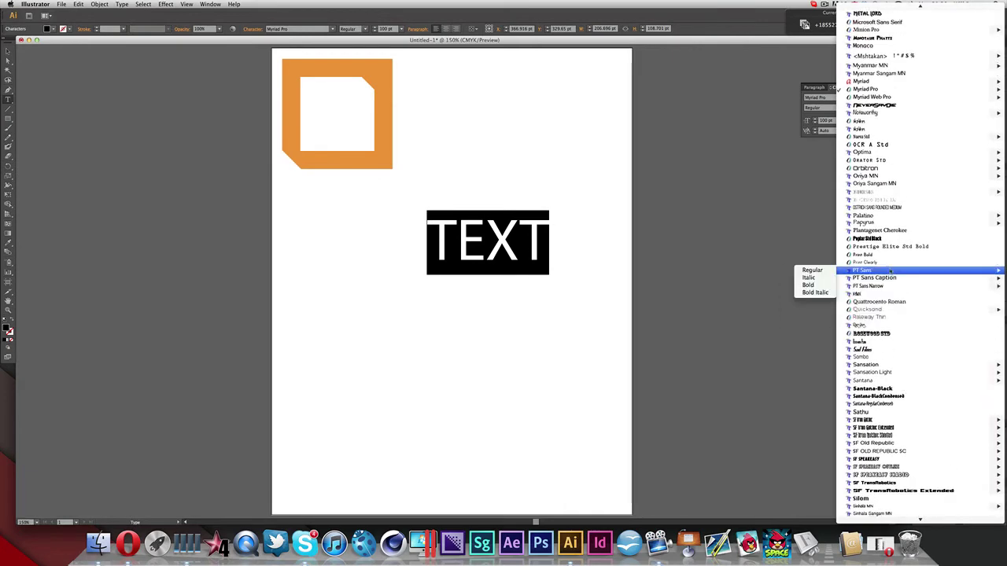
{"action": "left_click", "coordinate": [883, 209]}
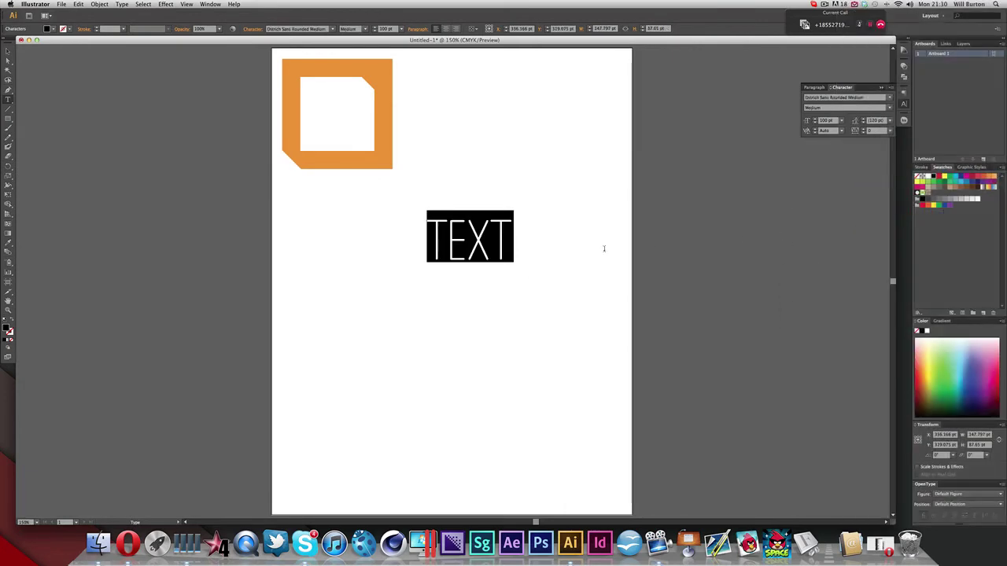
Examine the font styles and preset font sizes available for the selected word TEXT
{"action": "left_click", "coordinate": [889, 107]}
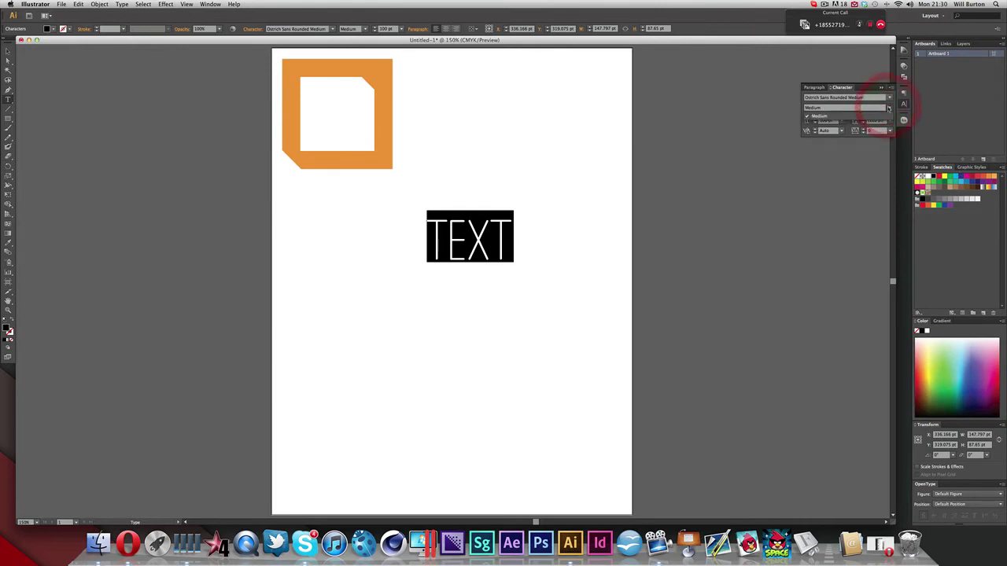
{"action": "left_click", "coordinate": [888, 108]}
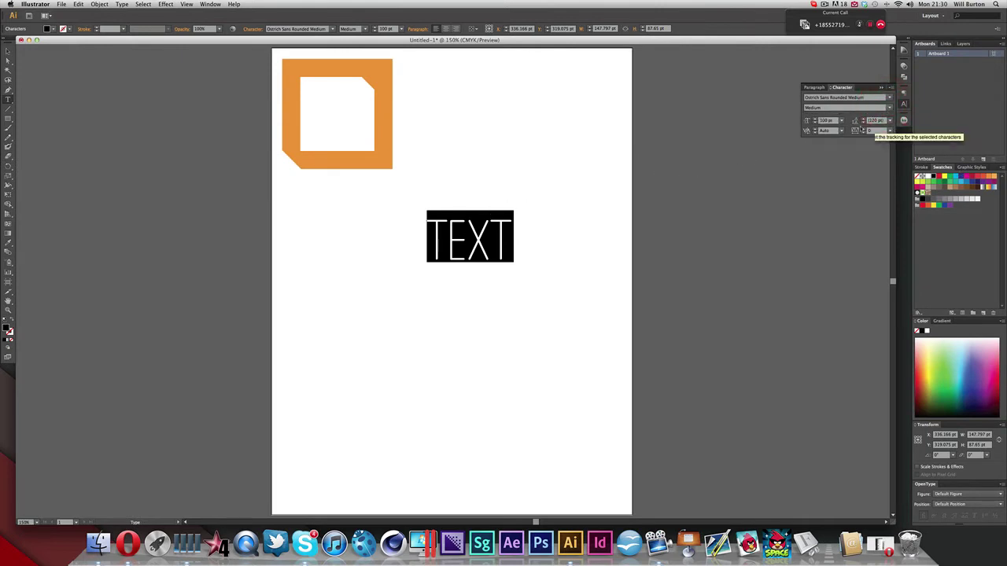
{"action": "left_click", "coordinate": [841, 121]}
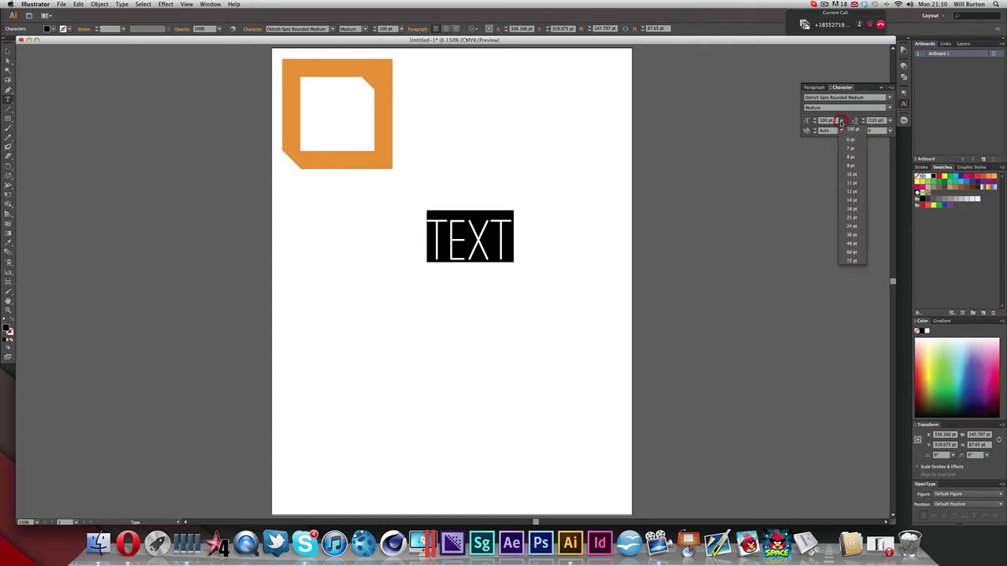
{"action": "left_click", "coordinate": [840, 122]}
{"action": "left_click", "coordinate": [840, 122]}
{"action": "left_click", "coordinate": [841, 122]}
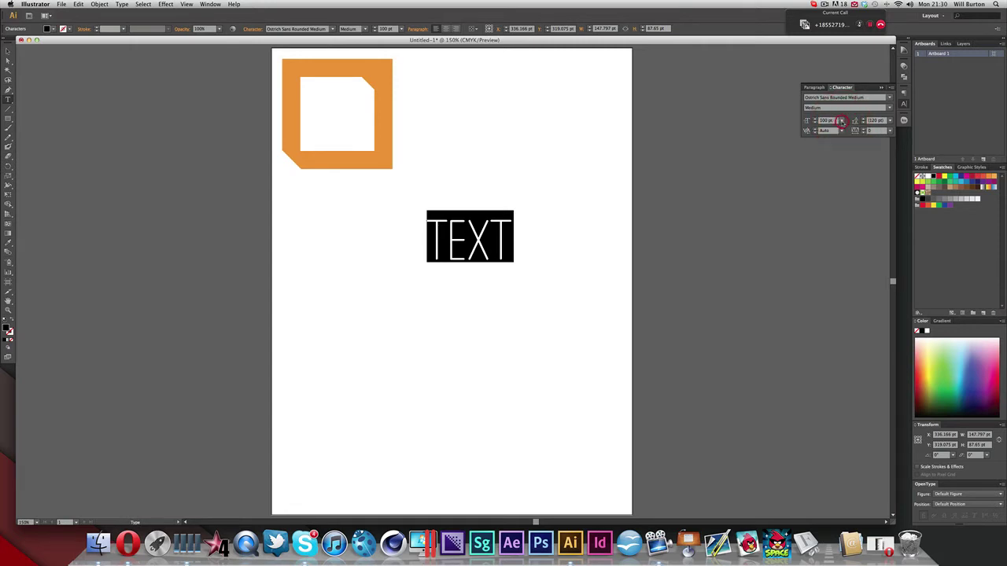
{"action": "left_click", "coordinate": [841, 122]}
{"action": "left_click", "coordinate": [841, 122]}
{"action": "left_click", "coordinate": [841, 122]}
{"action": "left_click", "coordinate": [840, 121]}
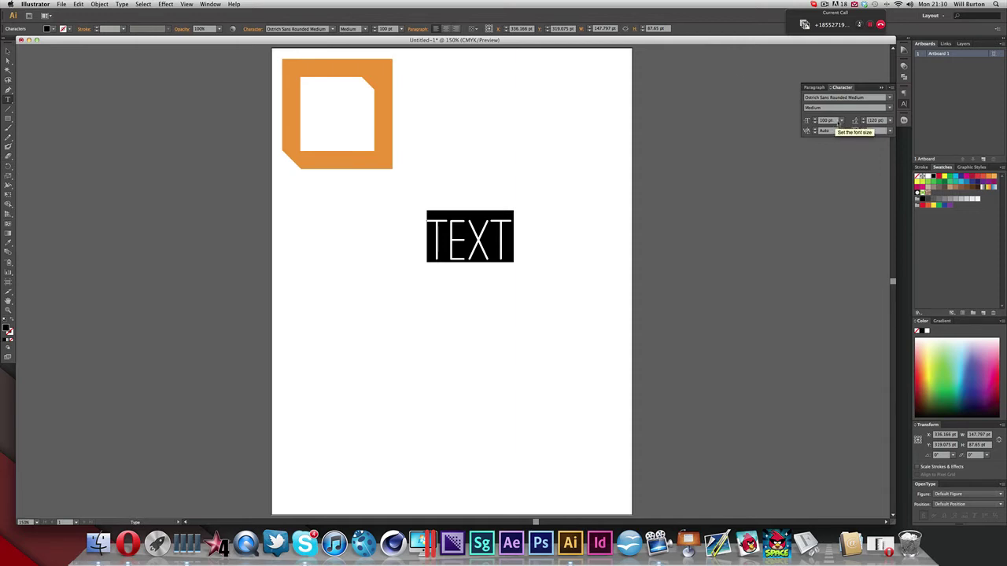
{"action": "left_click", "coordinate": [841, 121]}
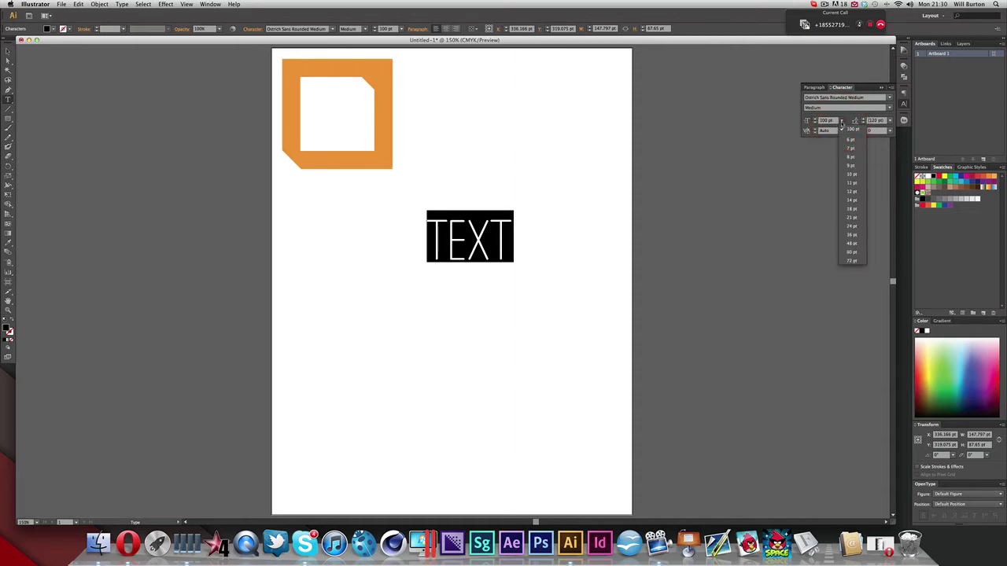
{"action": "left_click", "coordinate": [842, 123]}
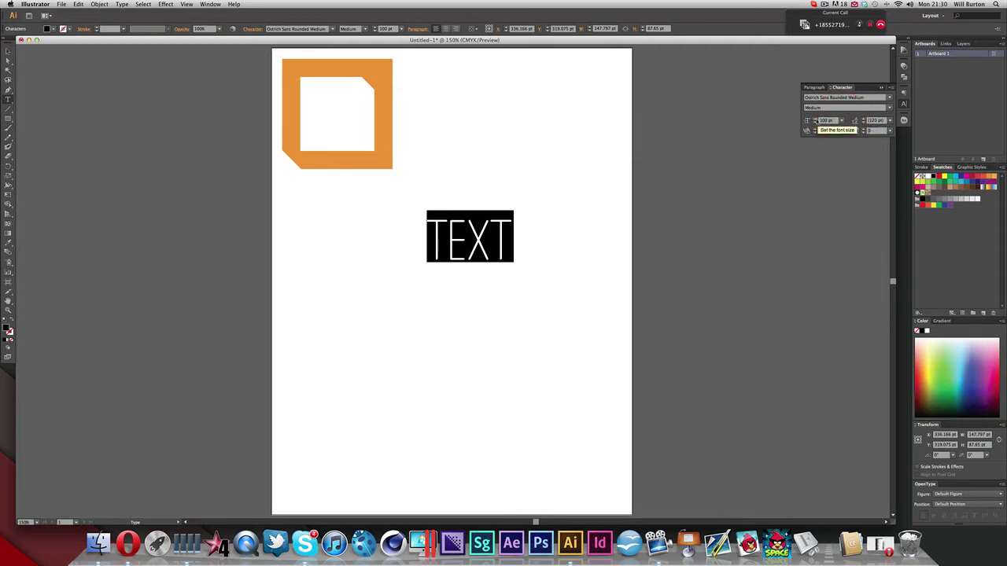
Increase the font size of the selected word TEXT gradually to 123 pt
{"action": "left_click", "coordinate": [815, 118]}
{"action": "left_click", "coordinate": [815, 118]}
{"action": "left_click", "coordinate": [815, 118]}
{"action": "left_click", "coordinate": [814, 118]}
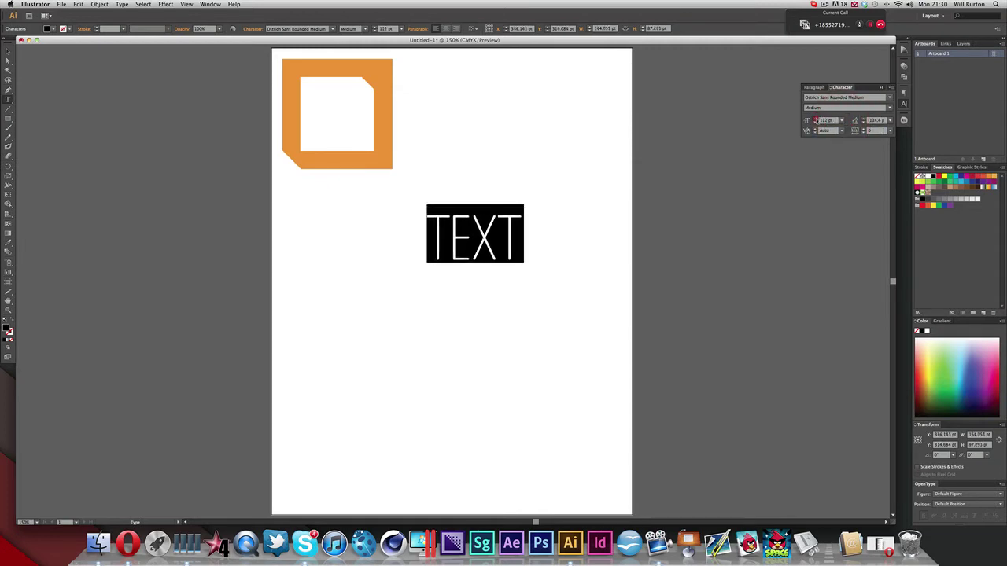
{"action": "left_click", "coordinate": [815, 119]}
{"action": "left_click", "coordinate": [815, 119]}
{"action": "left_click", "coordinate": [815, 119]}
{"action": "left_click", "coordinate": [815, 119]}
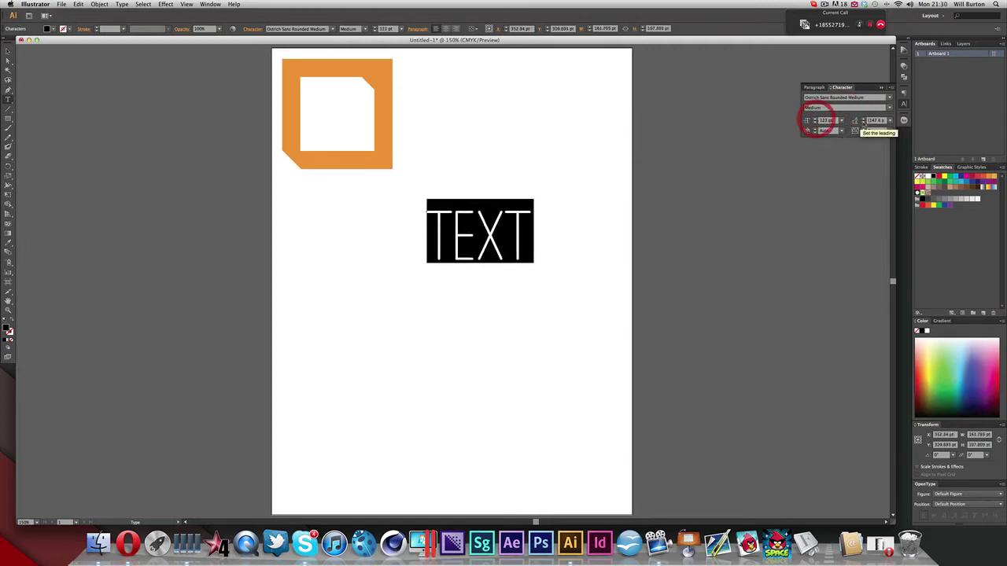
Set the font size of TEXT to 200 pt and move the text object down and to the left, to about X 263 pt, Y 366 pt
{"action": "left_click", "coordinate": [826, 119]}
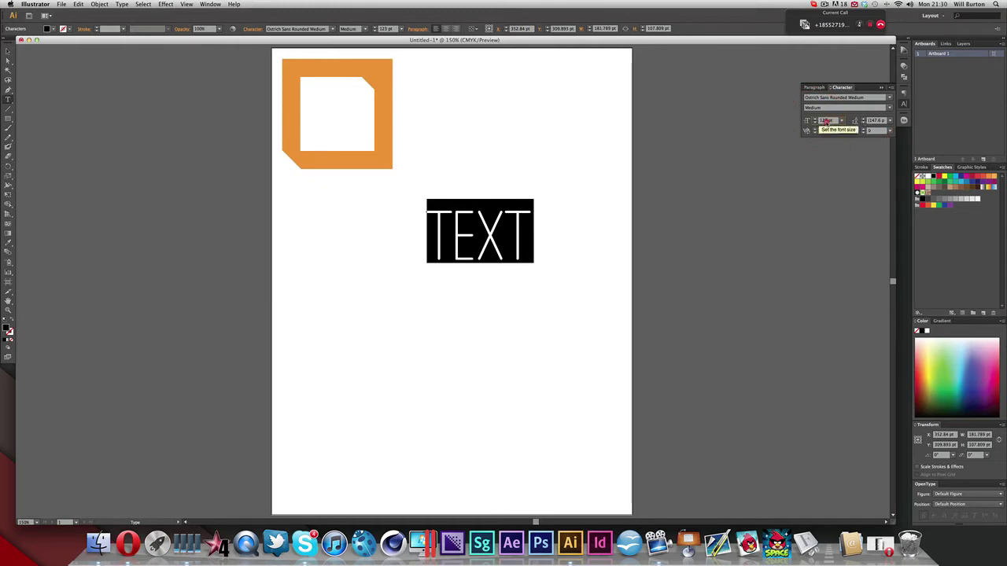
{"action": "type", "text": "200"}
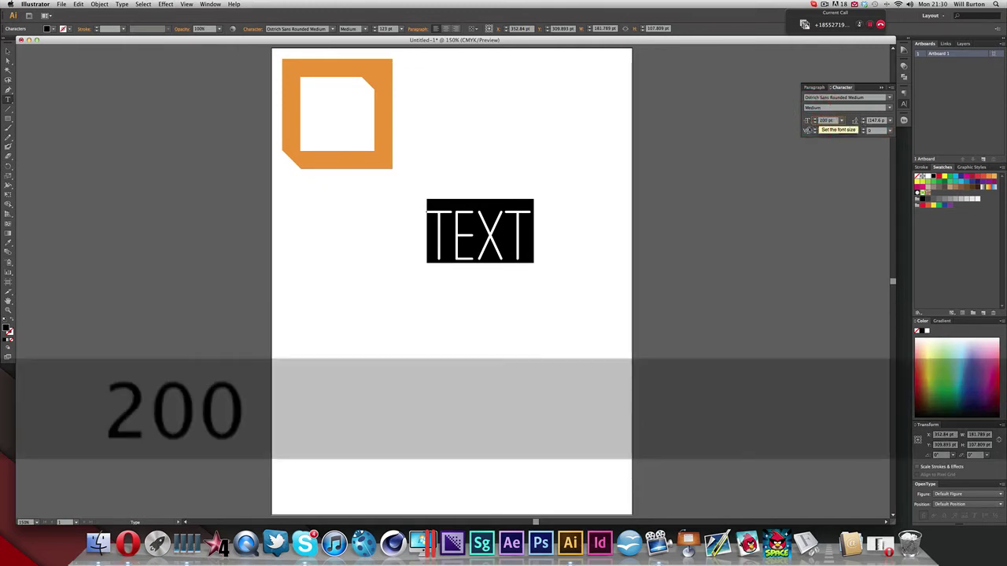
{"action": "left_click", "coordinate": [792, 184]}
{"action": "left_click", "coordinate": [8, 53]}
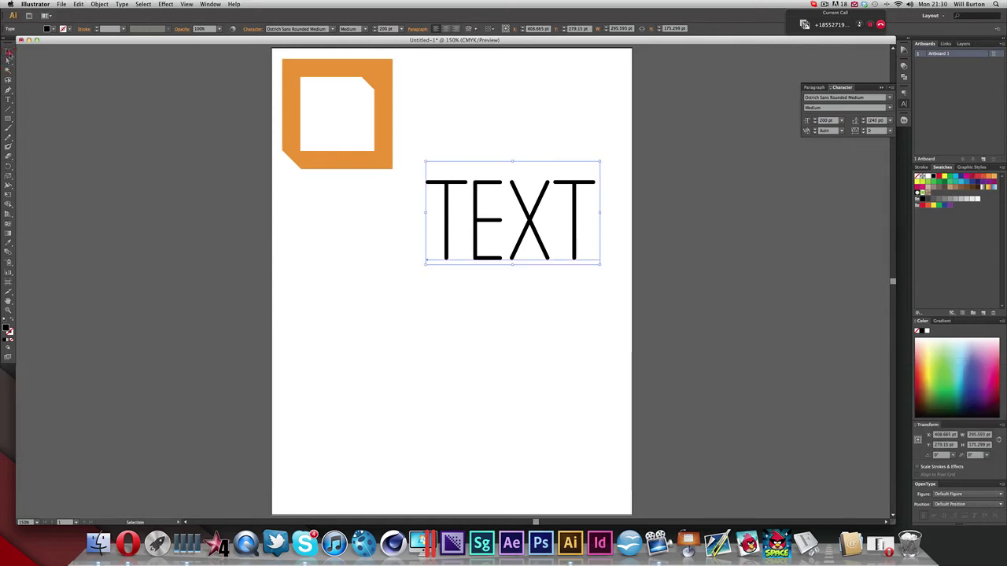
{"action": "left_click_drag", "start_coordinate": [535, 230], "coordinate": [446, 276]}
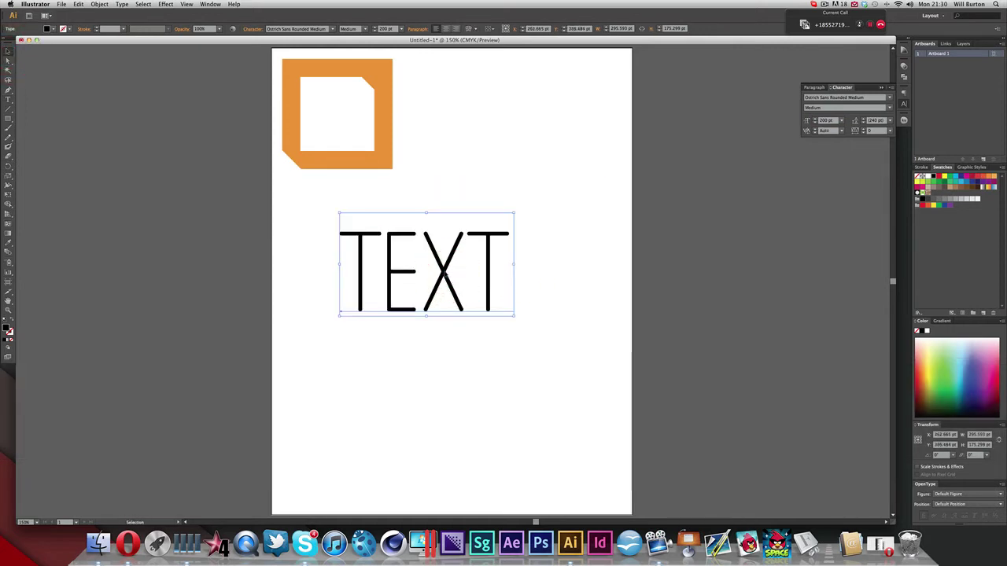
Enter character editing on the TEXT object twice, returning to the Selection tool and deselecting the object each time
{"action": "double_click", "coordinate": [444, 271]}
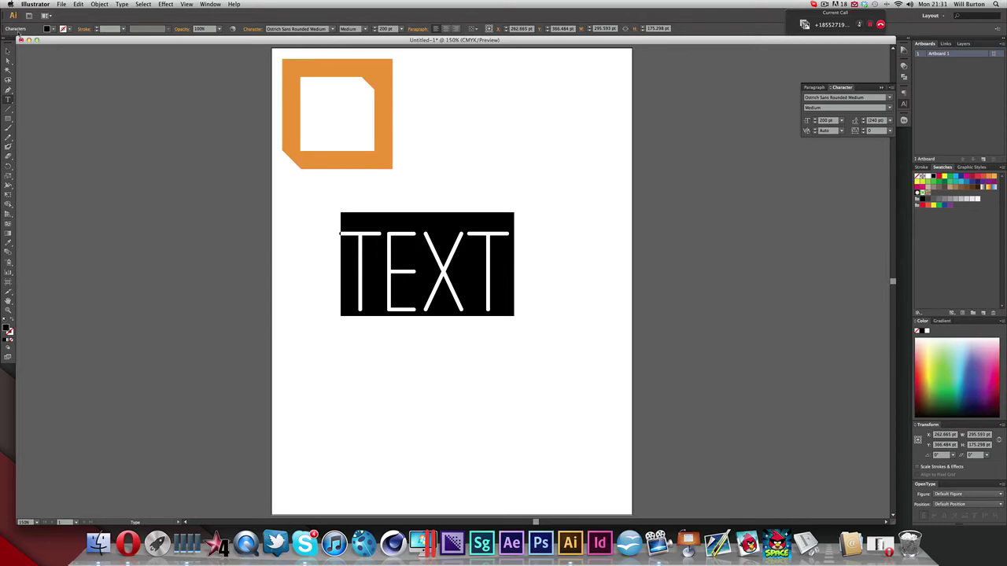
{"action": "left_click", "coordinate": [8, 52]}
{"action": "left_click", "coordinate": [551, 310]}
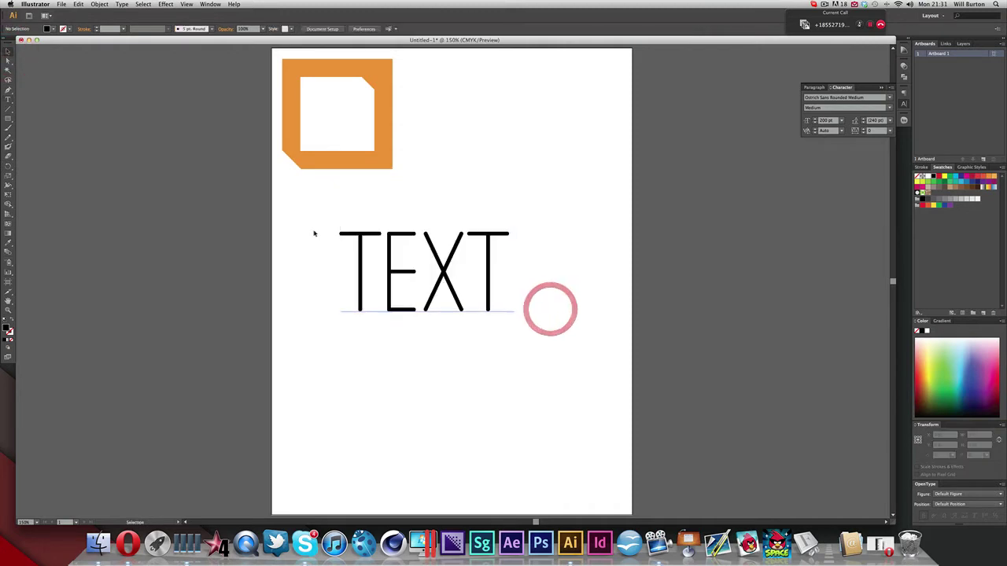
{"action": "left_click", "coordinate": [428, 268]}
{"action": "double_click", "coordinate": [433, 266]}
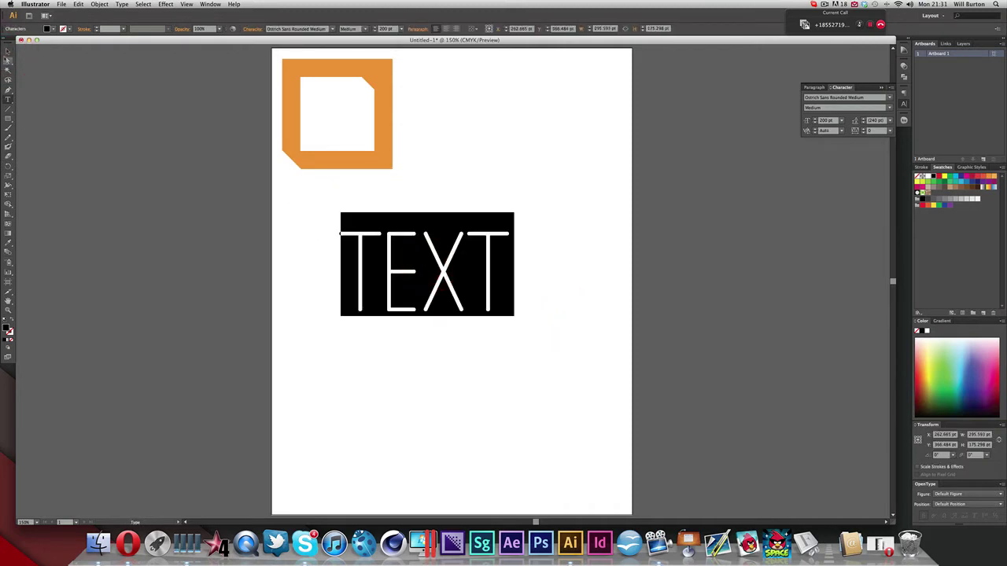
{"action": "left_click", "coordinate": [7, 52]}
{"action": "left_click", "coordinate": [378, 351]}
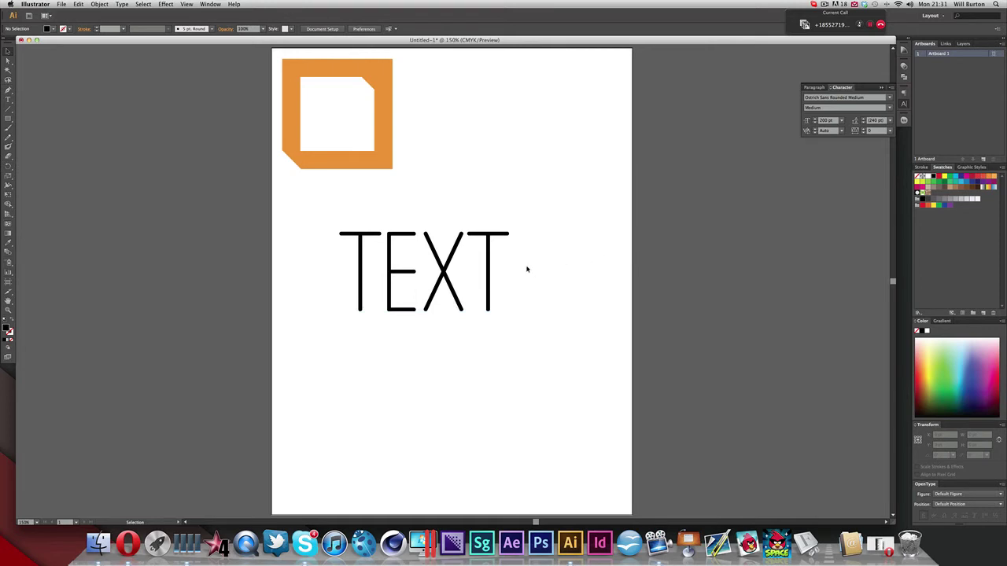
Move the TEXT object up and to the right, to about X 384 pt, Y 268 pt, and convert it to outlines
{"action": "left_click", "coordinate": [437, 272]}
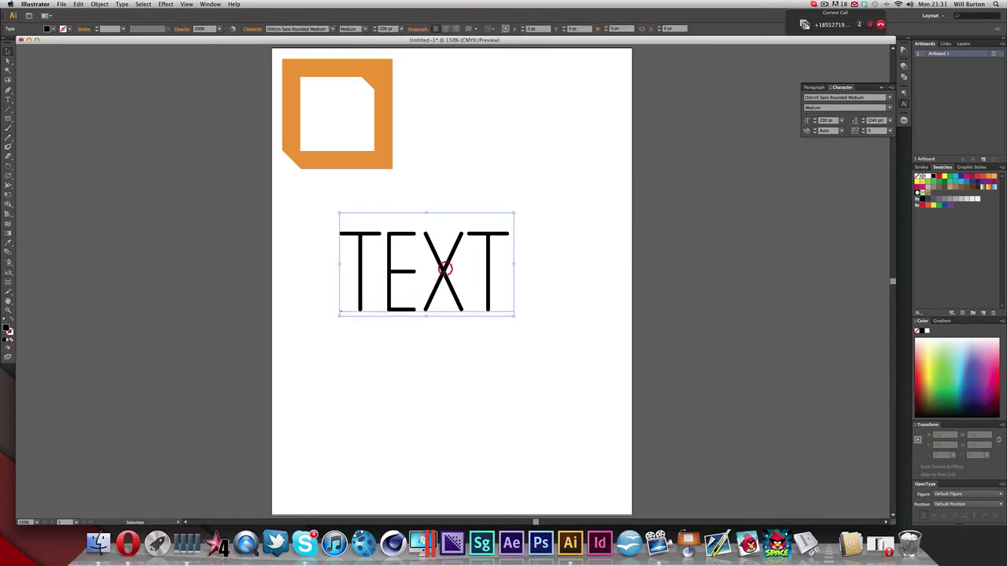
{"action": "left_click_drag", "start_coordinate": [451, 267], "coordinate": [521, 206]}
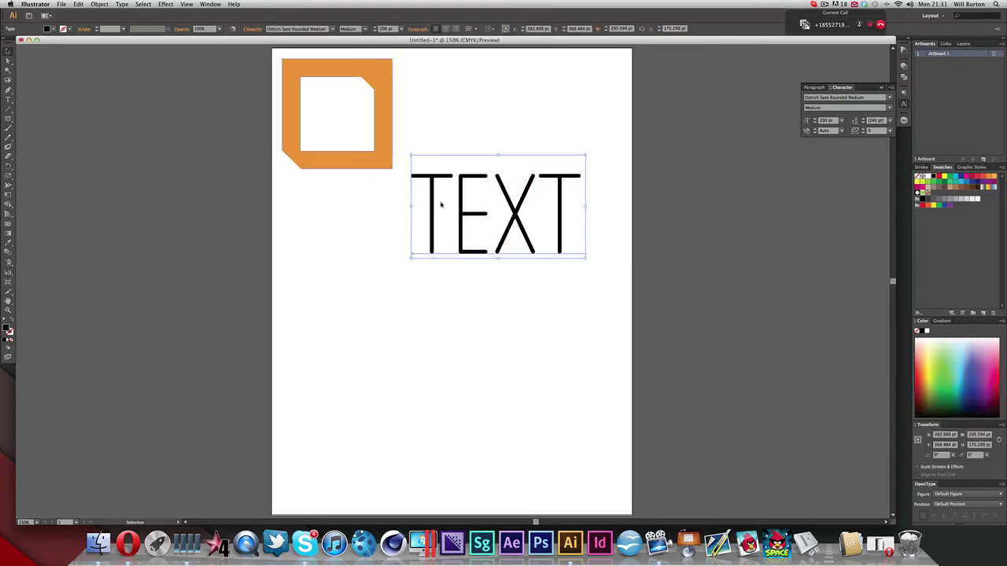
{"action": "left_click", "coordinate": [518, 209]}
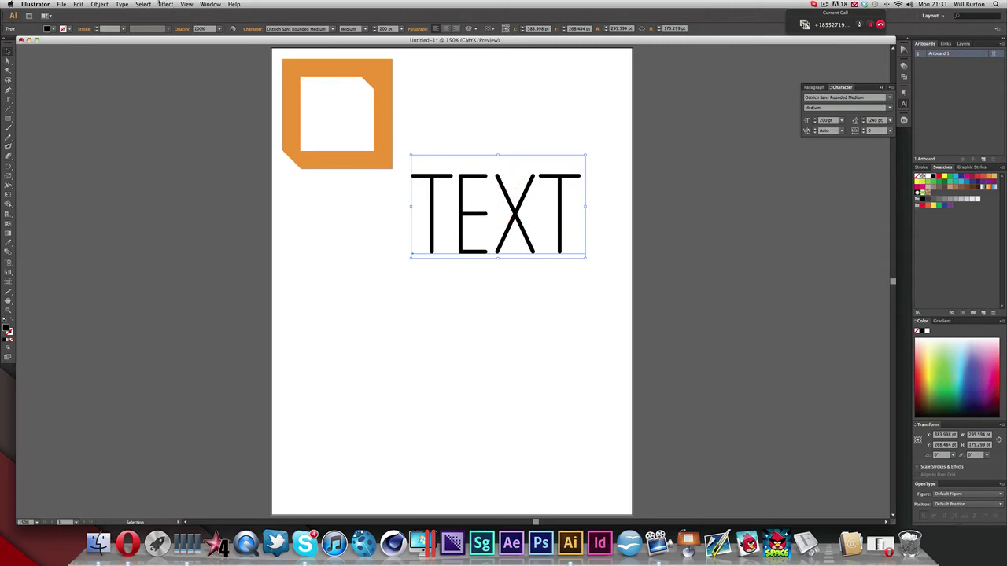
{"action": "left_click", "coordinate": [122, 4]}
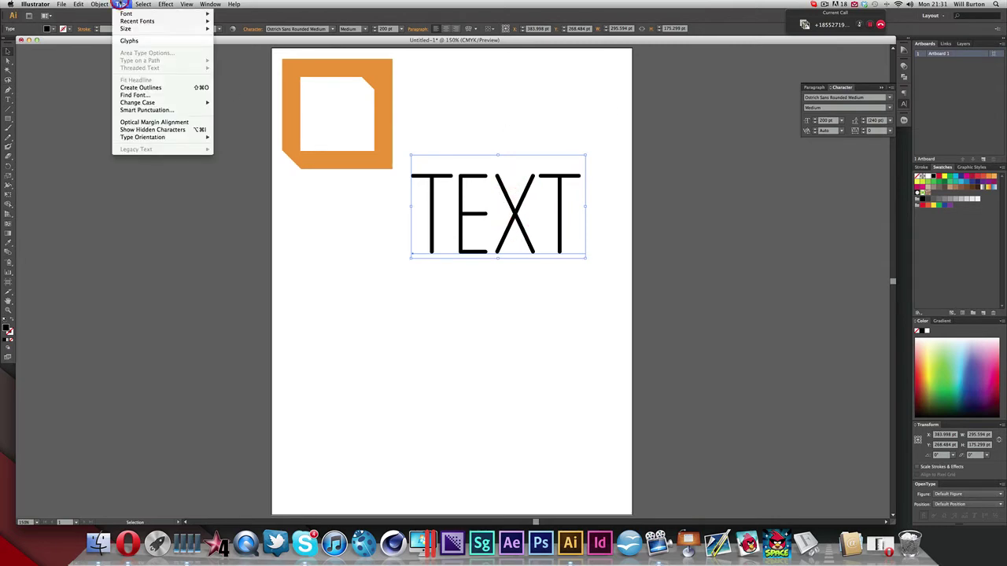
{"action": "left_click", "coordinate": [148, 88]}
{"action": "left_click", "coordinate": [444, 292]}
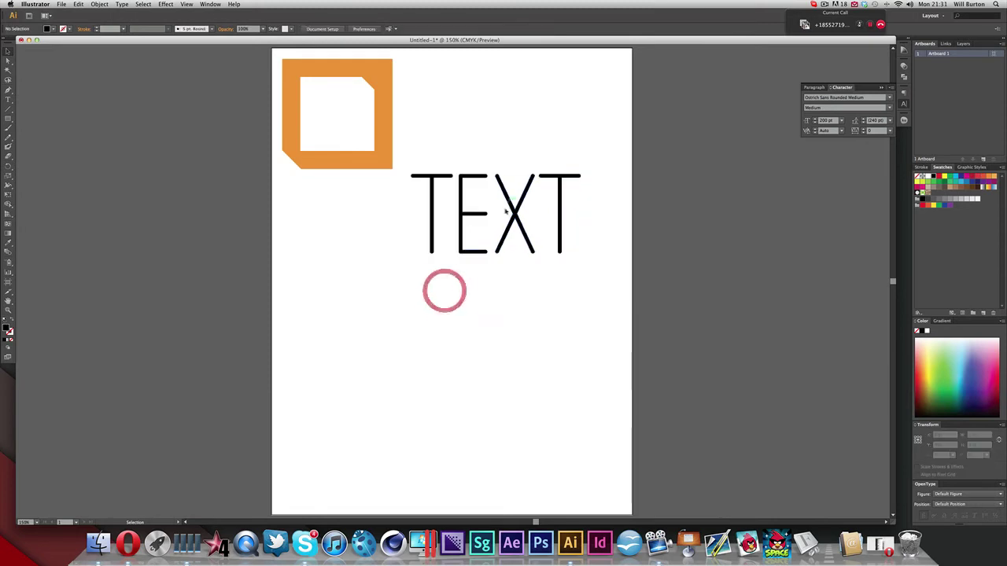
Move the outlined TEXT group to the right of the orange frame, to about X 413 pt, Y 216 pt
{"action": "left_click_drag", "start_coordinate": [516, 210], "coordinate": [467, 275]}
{"action": "left_click", "coordinate": [566, 262]}
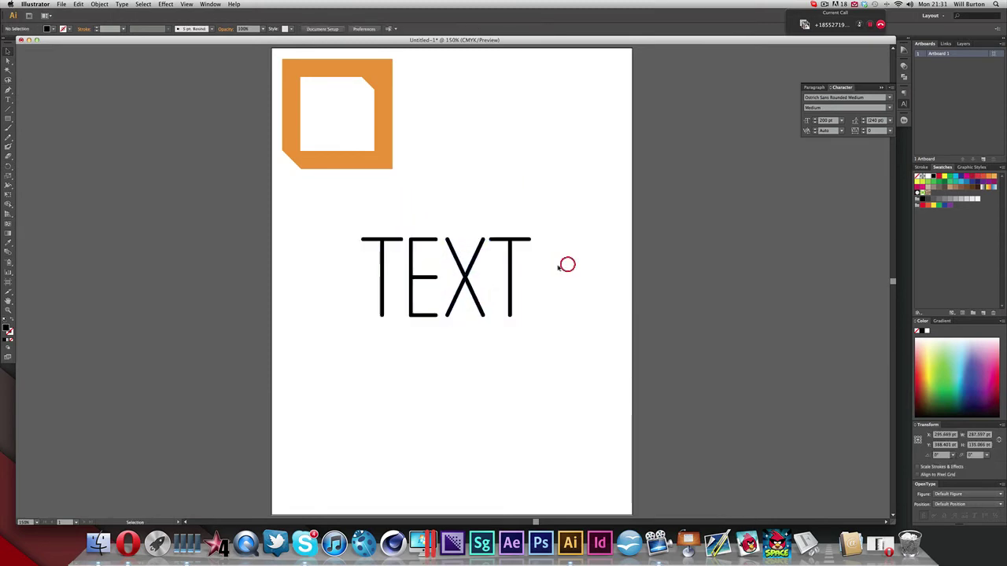
{"action": "left_click", "coordinate": [463, 268]}
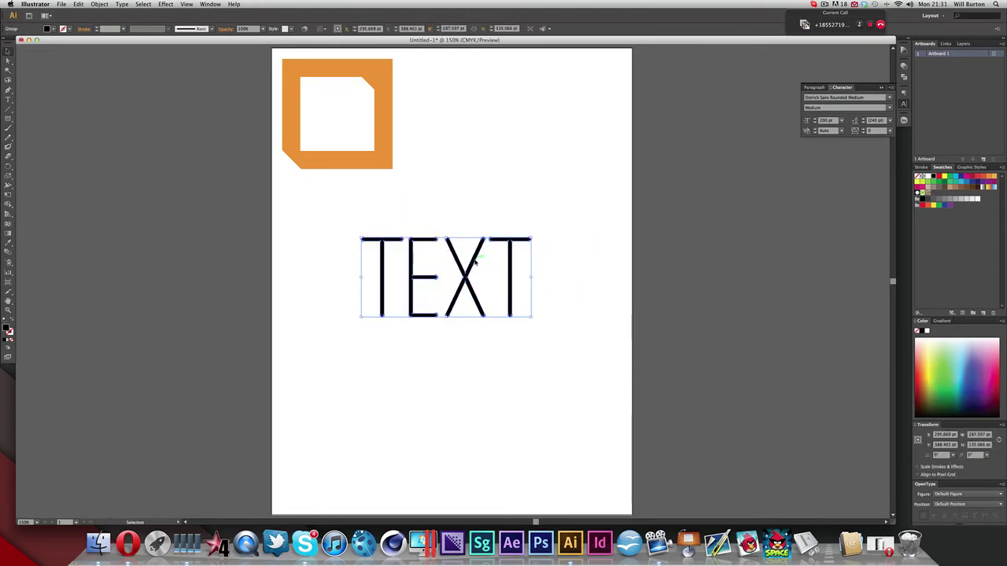
{"action": "left_click_drag", "start_coordinate": [475, 262], "coordinate": [544, 160]}
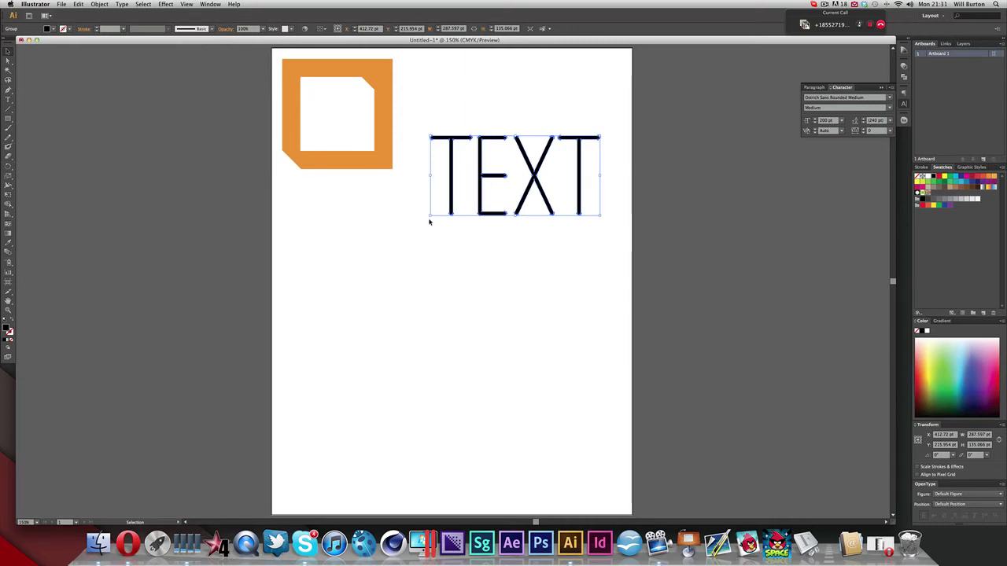
Scale the outlined TEXT group proportionally to about 435 pt wide and 204 pt high
{"action": "left_click_drag", "start_coordinate": [430, 216], "coordinate": [308, 319]}
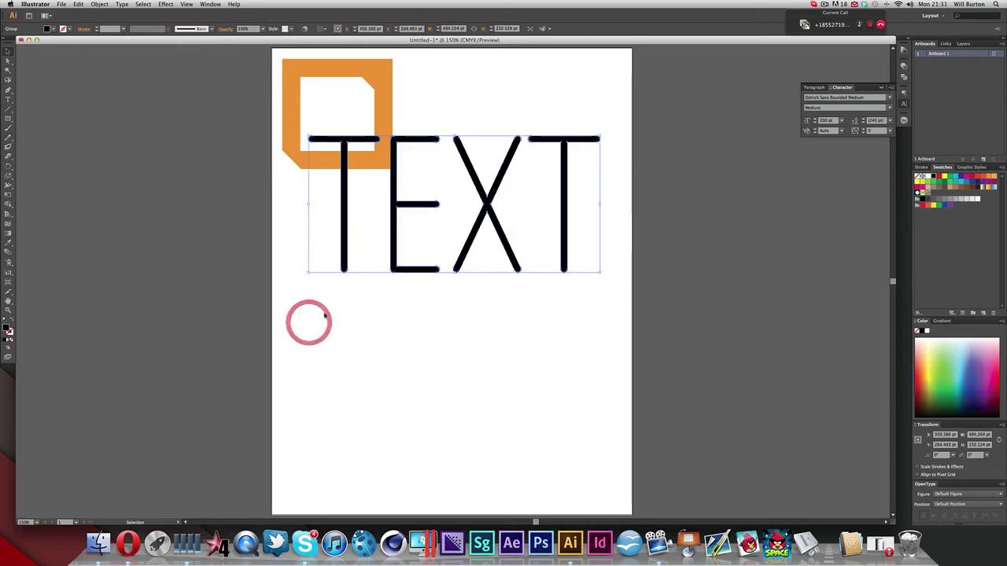
{"action": "left_click", "coordinate": [601, 273]}
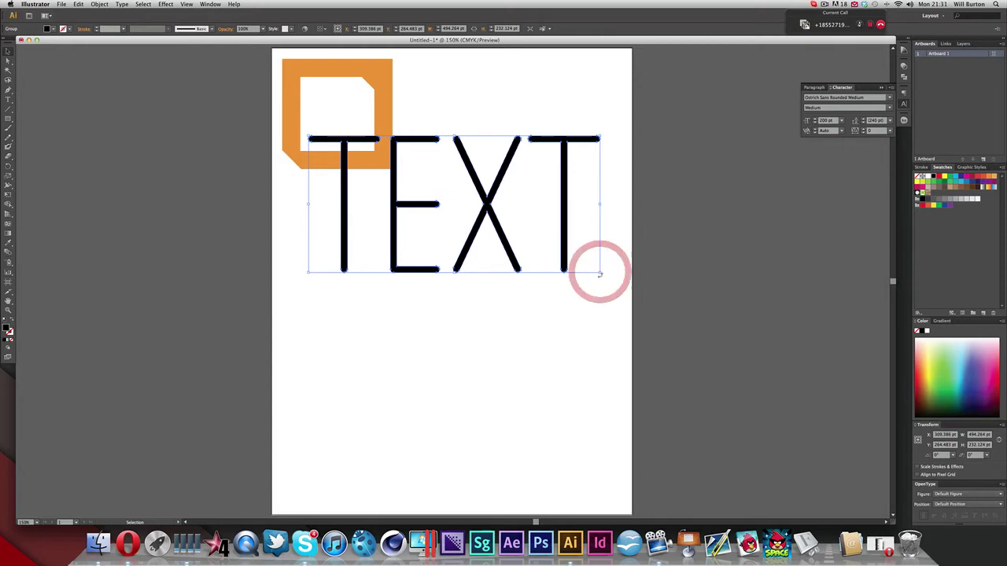
{"action": "left_click", "coordinate": [601, 272]}
{"action": "left_click_drag", "start_coordinate": [601, 273], "coordinate": [682, 370]}
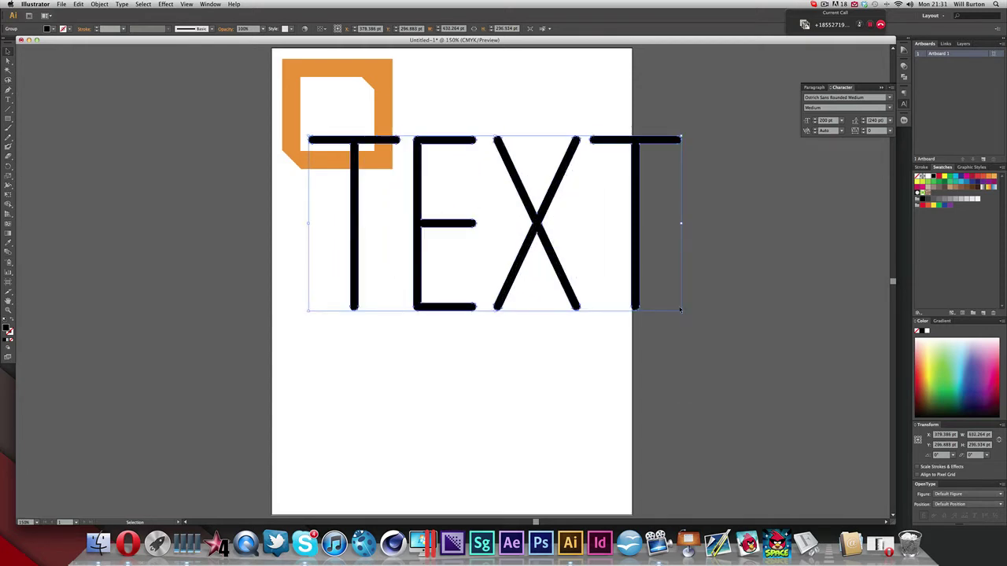
{"action": "left_click_drag", "start_coordinate": [681, 310], "coordinate": [566, 256]}
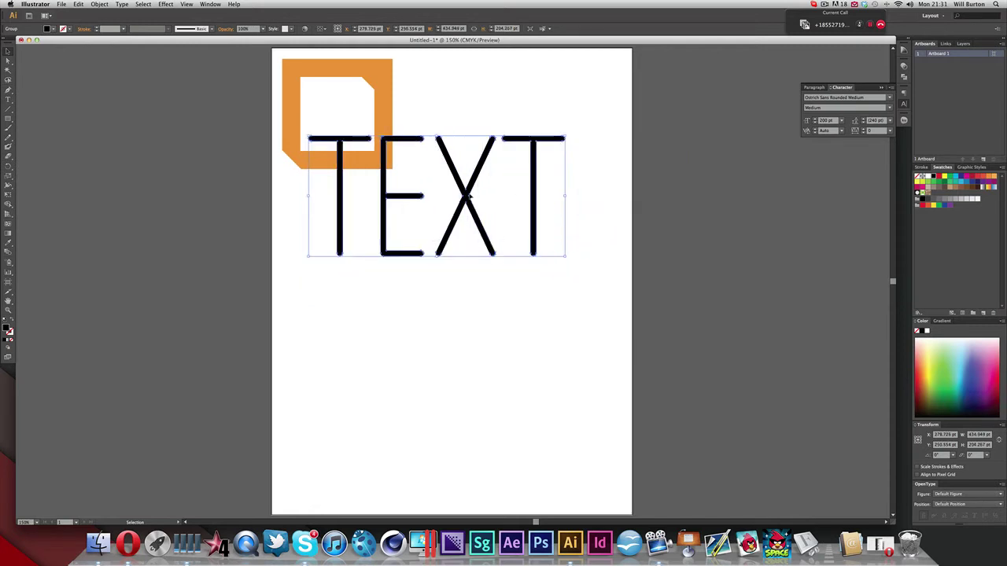
Move the TEXT group directly below the orange frame, aligned with its left edge at about X 236 pt, Y 343 pt, and deselect it
{"action": "left_click_drag", "start_coordinate": [465, 193], "coordinate": [440, 250]}
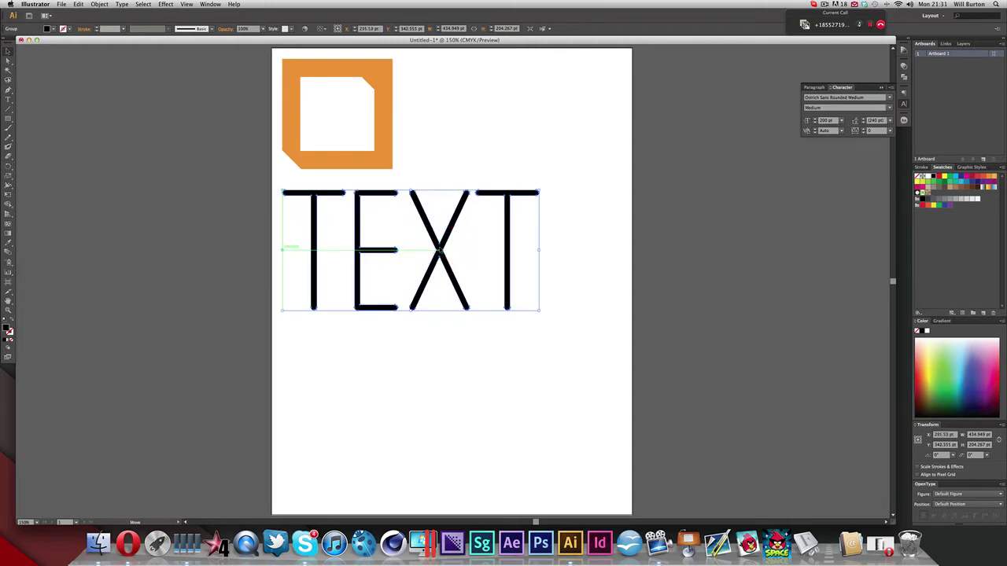
{"action": "left_click_drag", "start_coordinate": [441, 250], "coordinate": [440, 250]}
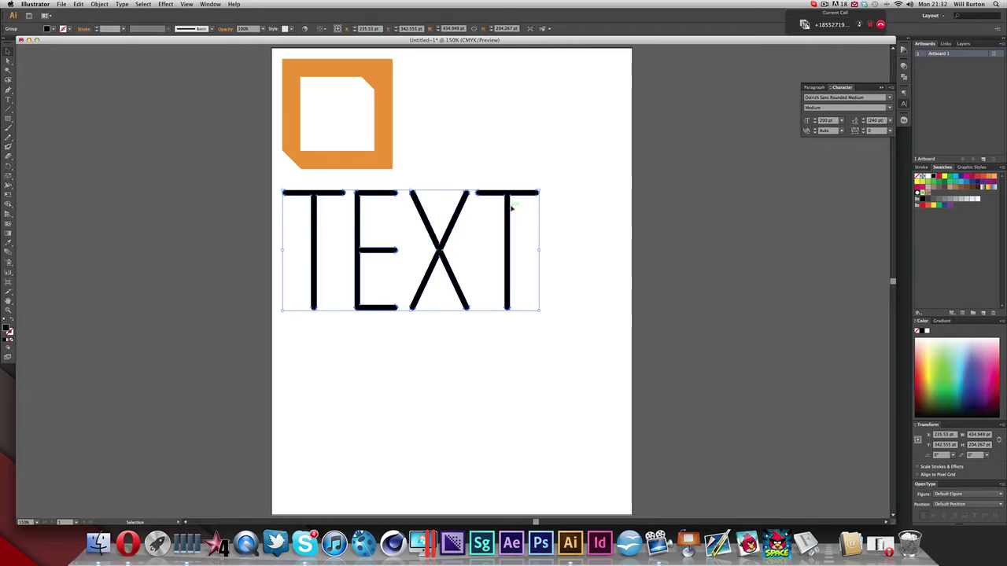
{"action": "left_click", "coordinate": [532, 183]}
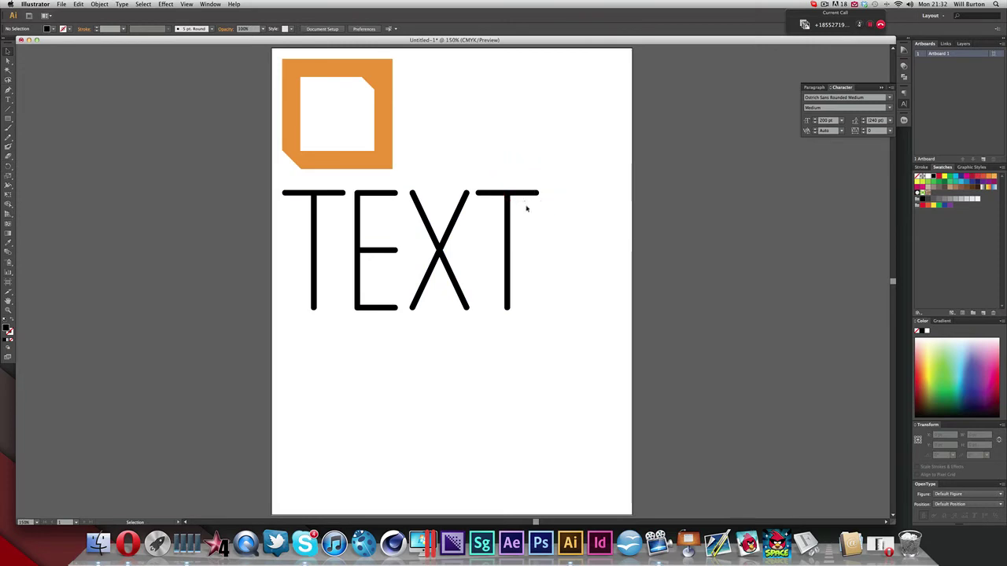
Move the TEXT group to the artboard's upper right corner, about X 385 pt, Y 121 pt, and place the orange frame below it near the left edge
{"action": "scroll", "coordinate": [527, 208], "scroll_direction": "up", "scroll_amount": 1}
{"action": "scroll", "coordinate": [526, 207], "scroll_direction": "down", "scroll_amount": 2}
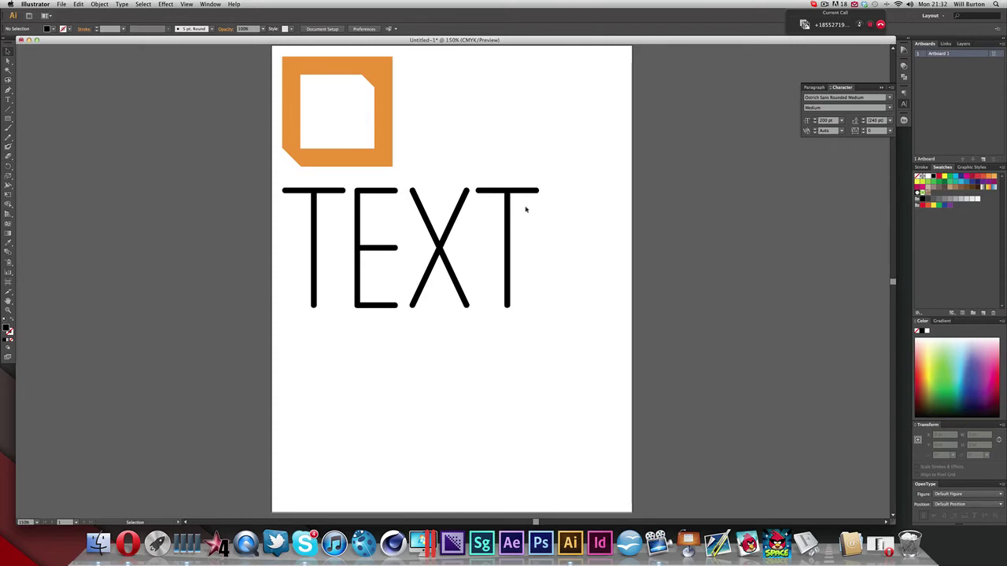
{"action": "left_click_drag", "start_coordinate": [443, 240], "coordinate": [531, 111]}
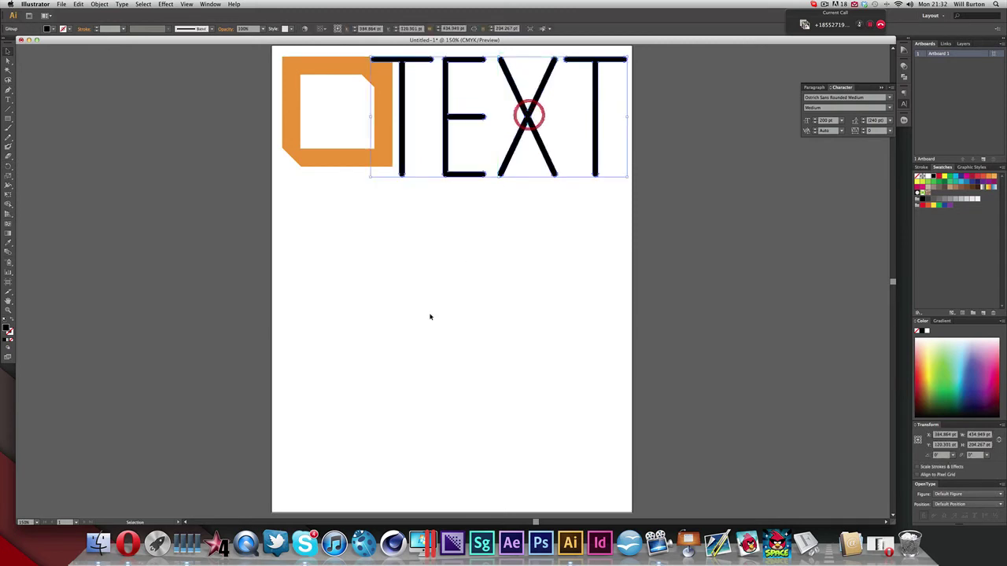
{"action": "left_click_drag", "start_coordinate": [322, 162], "coordinate": [335, 313]}
{"action": "left_click", "coordinate": [441, 327]}
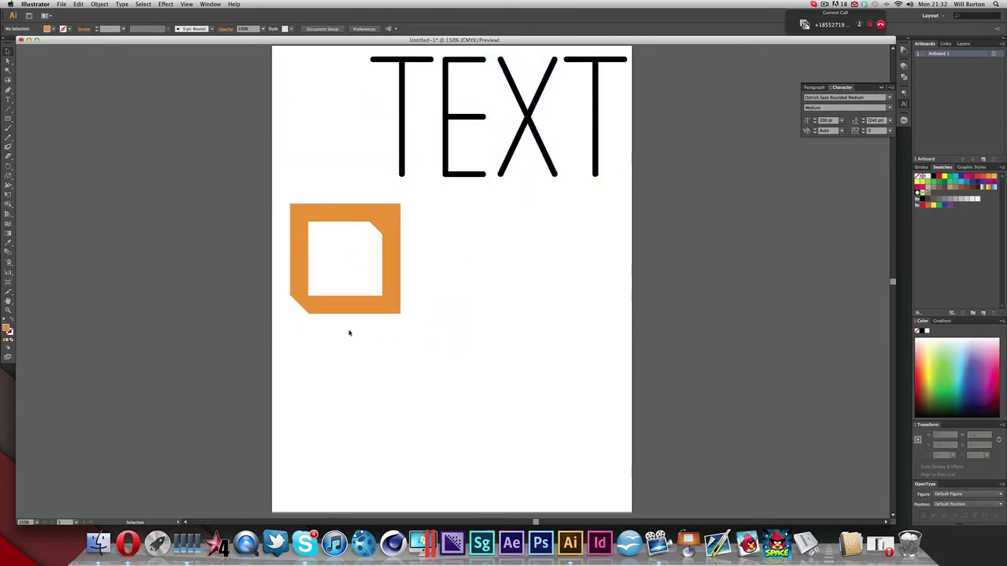
Reposition the orange frame near the artboard's left edge, below the TEXT group, at about X 114 pt, Y 376 pt
{"action": "left_click_drag", "start_coordinate": [388, 223], "coordinate": [443, 230]}
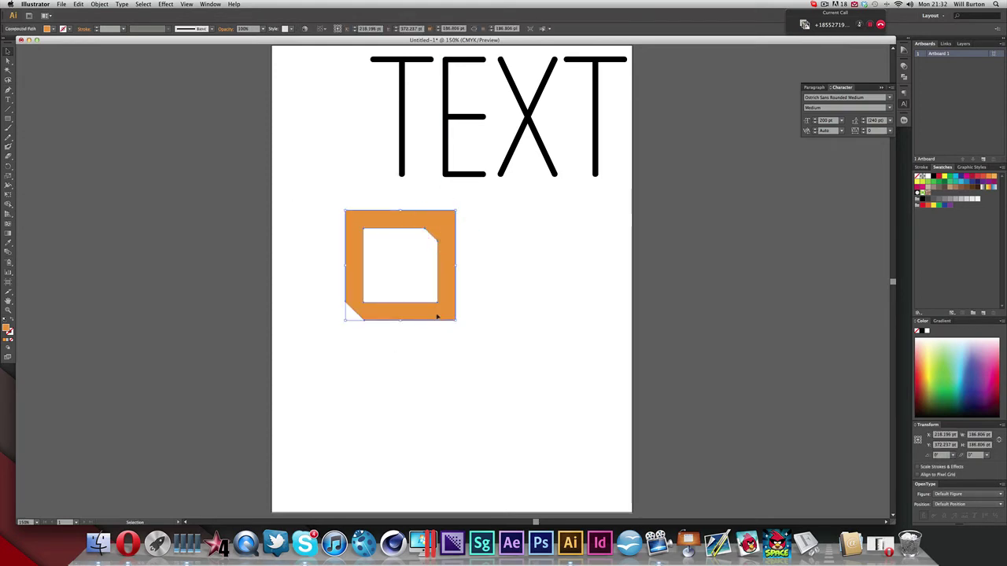
{"action": "left_click_drag", "start_coordinate": [425, 315], "coordinate": [362, 317]}
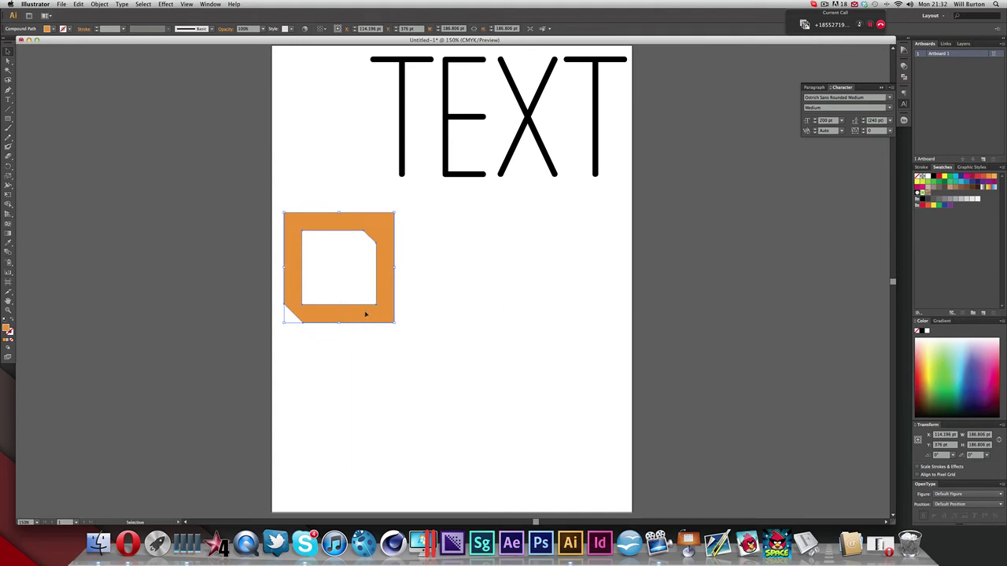
{"action": "left_click", "coordinate": [361, 314]}
Duplicate the orange frame beside the original at about X 326 pt, Y 376 pt, and delete the extra overlapping copy
{"action": "left_click_drag", "start_coordinate": [317, 314], "coordinate": [444, 314]}
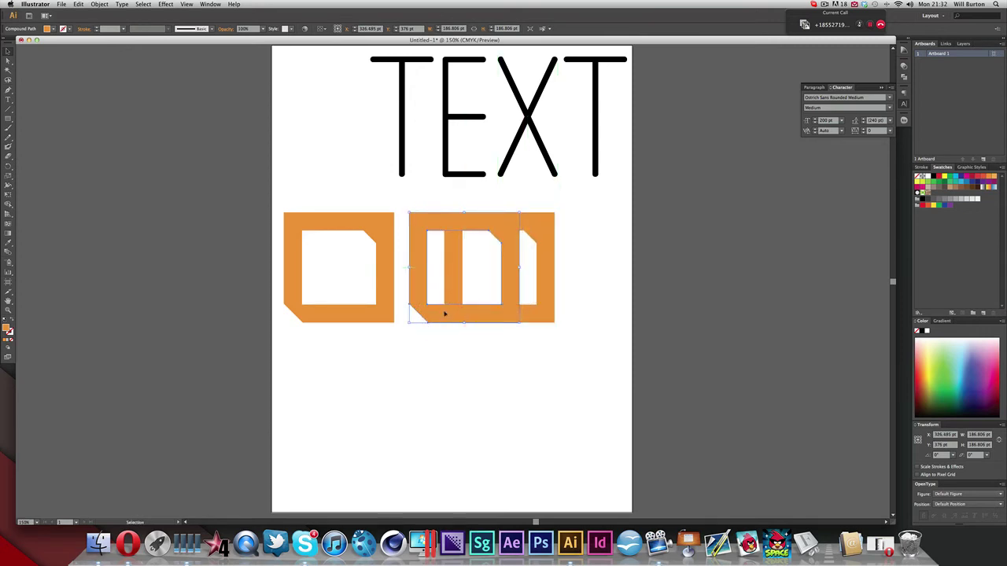
{"action": "left_click", "coordinate": [542, 312]}
{"action": "key", "text": "Delete"}
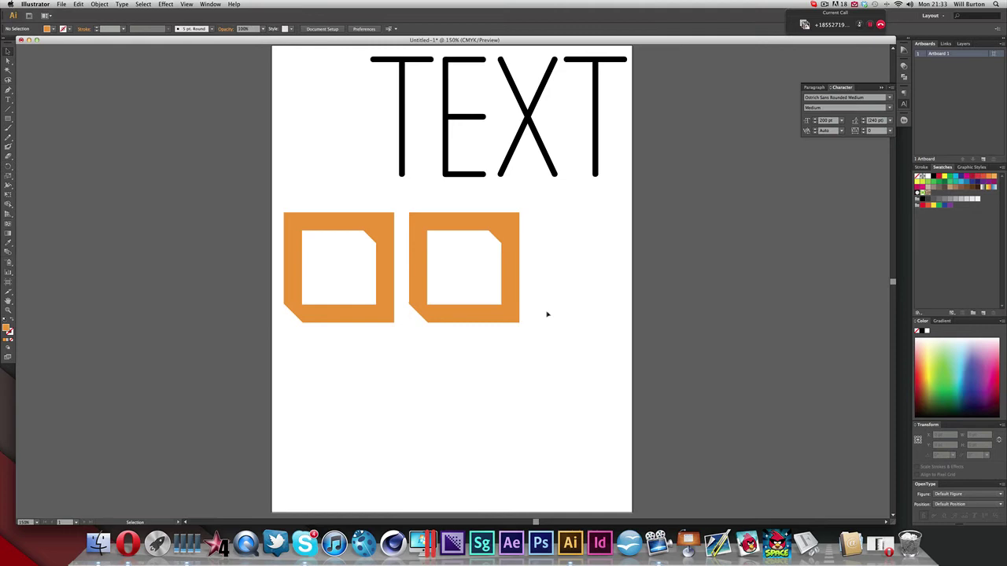
Draw an orange rectangle about 150 by 143 pt over the hole of the duplicated frame, covering it completely
{"action": "left_click", "coordinate": [487, 315]}
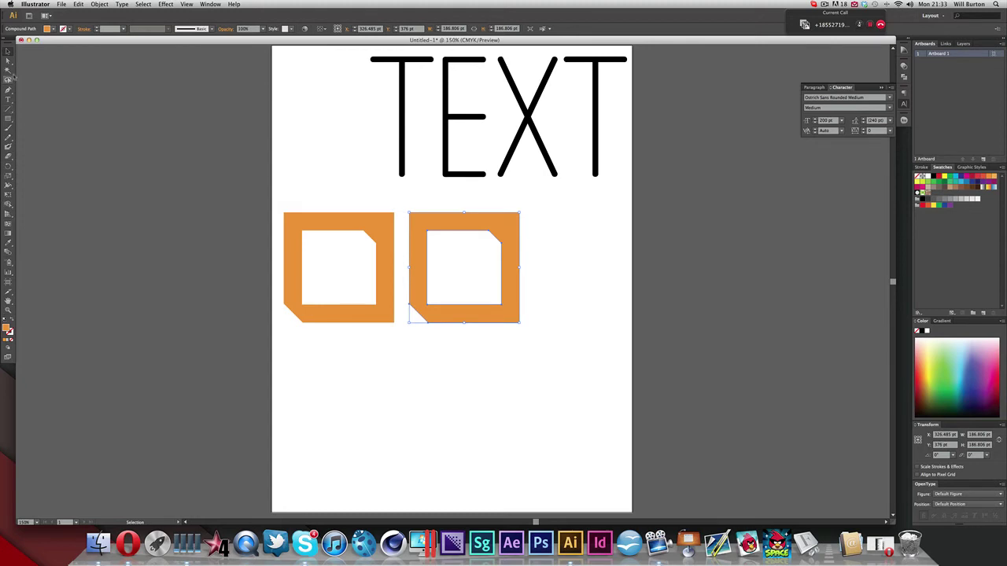
{"action": "left_click", "coordinate": [8, 117]}
{"action": "left_click_drag", "start_coordinate": [420, 225], "coordinate": [508, 307]}
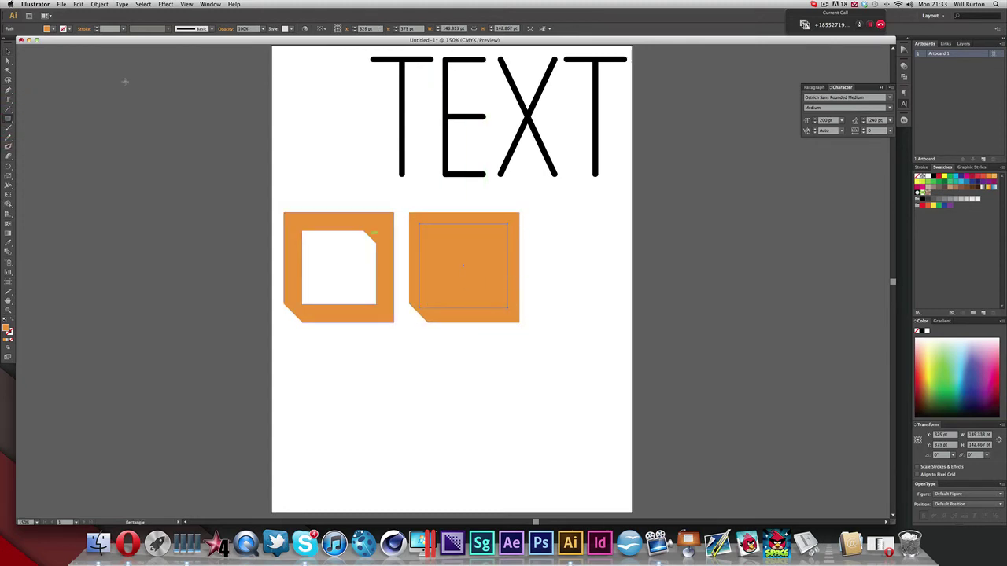
Merge the new rectangle and the duplicated frame into one solid shape with the Pathfinder Merge operation
{"action": "left_click", "coordinate": [8, 53]}
{"action": "left_click", "coordinate": [467, 260]}
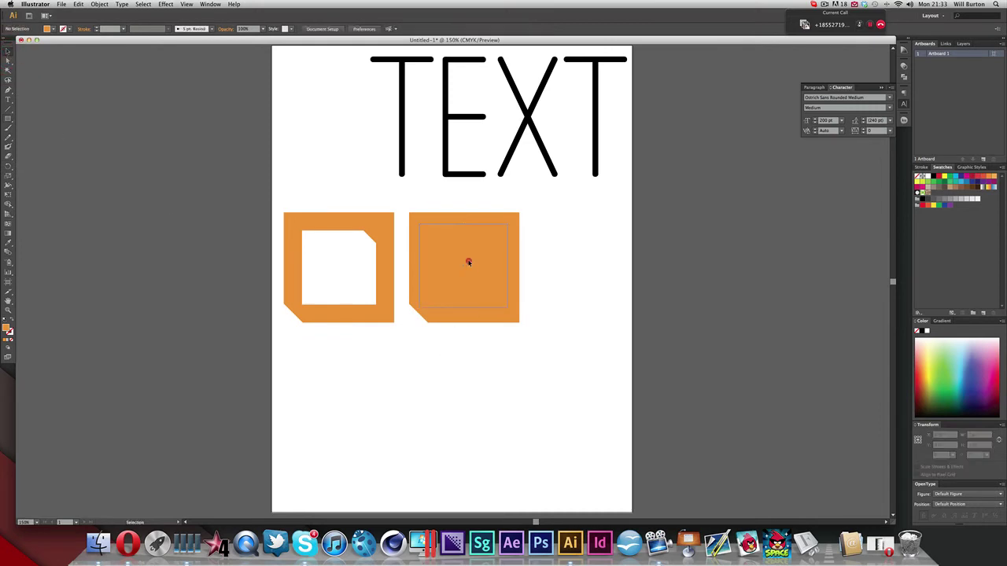
{"action": "left_click", "coordinate": [513, 218]}
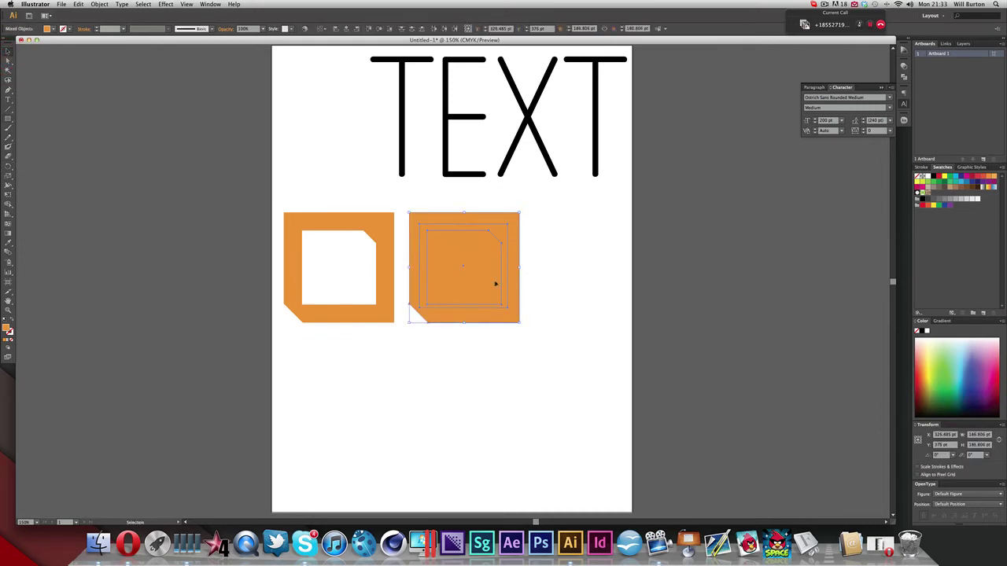
{"action": "left_click", "coordinate": [903, 76]}
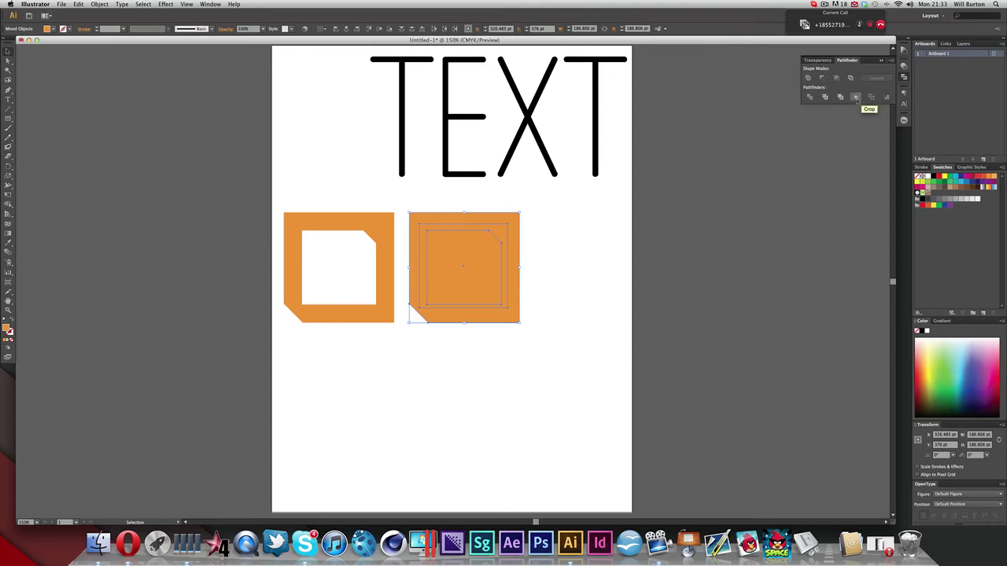
{"action": "left_click", "coordinate": [840, 97]}
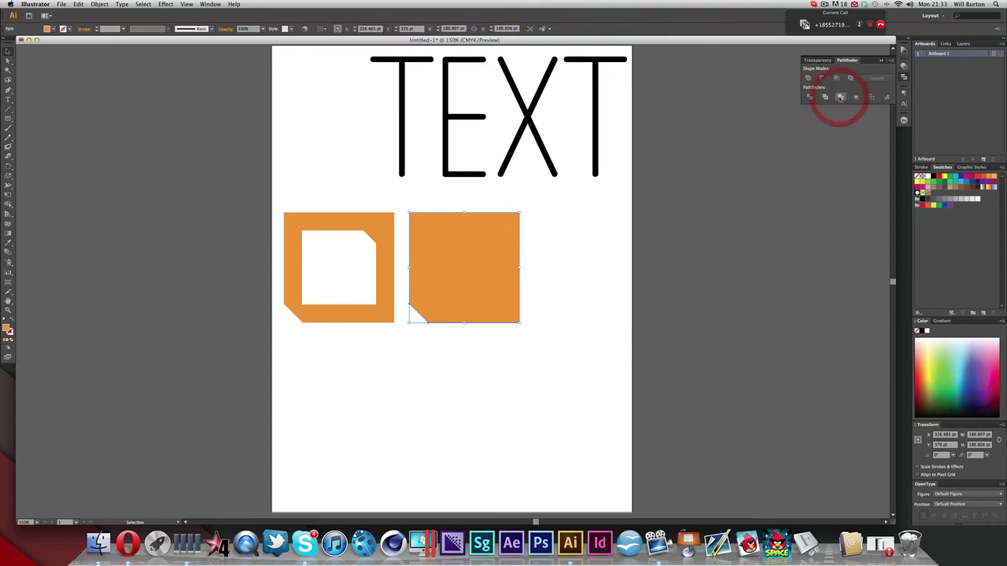
Move the solid orange shape to about X 345 pt, Y 377 pt, leaving a wider gap to the frame, and deselect it
{"action": "mouse_move", "coordinate": [482, 283]}
{"action": "left_mouse_down"}
{"action": "mouse_move", "coordinate": [472, 279]}
{"action": "mouse_move", "coordinate": [542, 272]}
{"action": "mouse_move", "coordinate": [472, 275]}
{"action": "mouse_move", "coordinate": [497, 292]}
{"action": "left_mouse_up"}
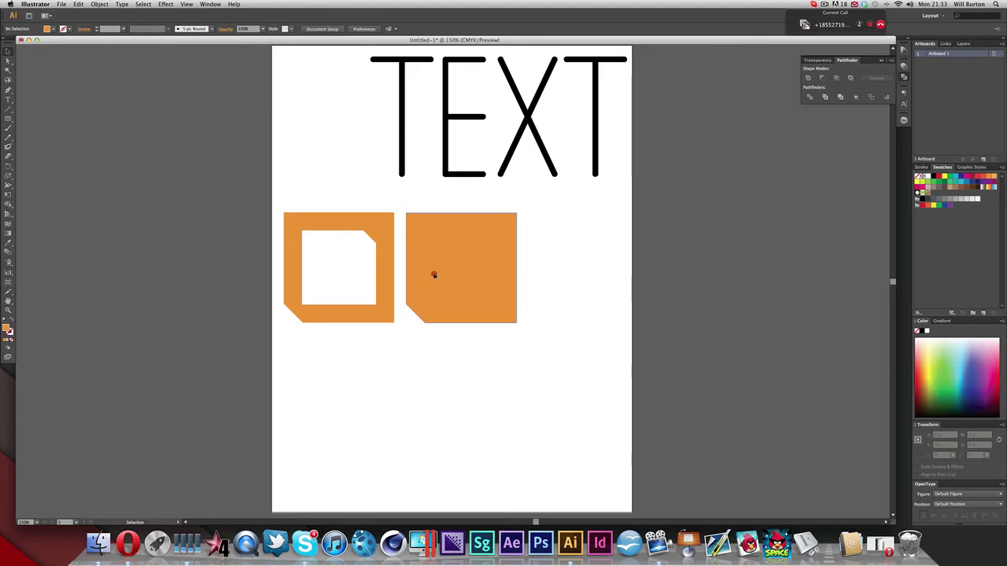
{"action": "left_click_drag", "start_coordinate": [434, 275], "coordinate": [450, 277]}
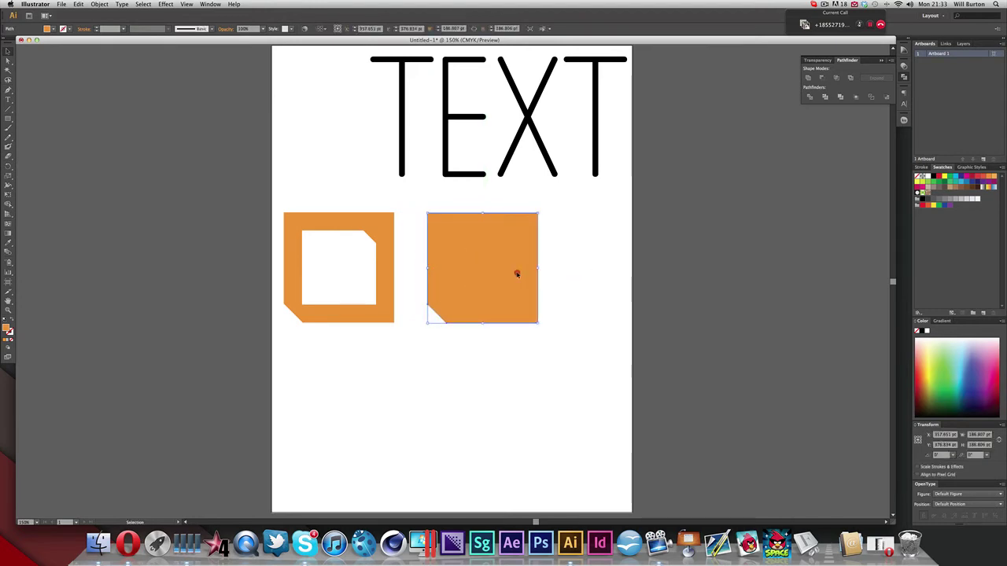
{"action": "left_click_drag", "start_coordinate": [517, 274], "coordinate": [509, 275]}
{"action": "left_click", "coordinate": [577, 290]}
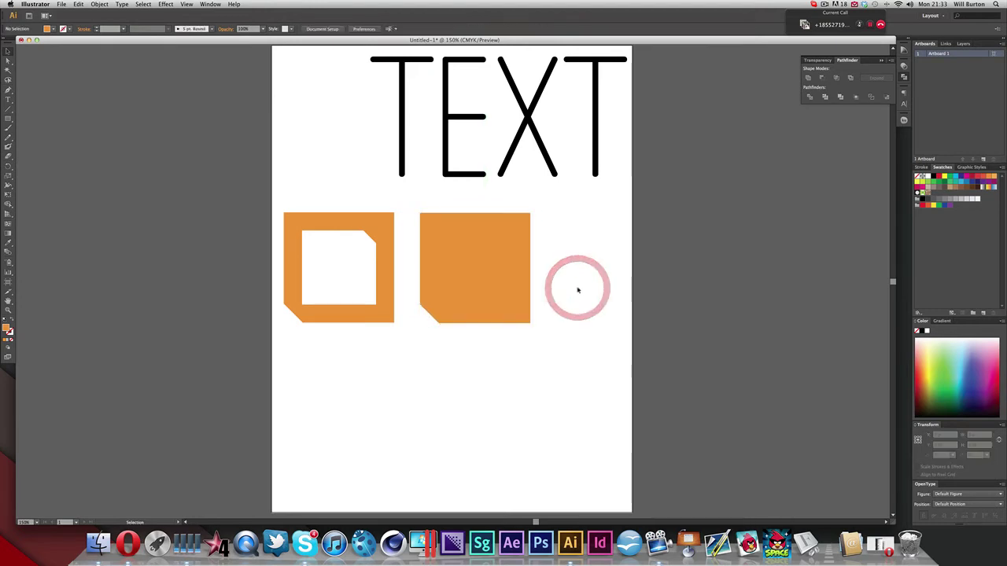
{"action": "left_click", "coordinate": [432, 272]}
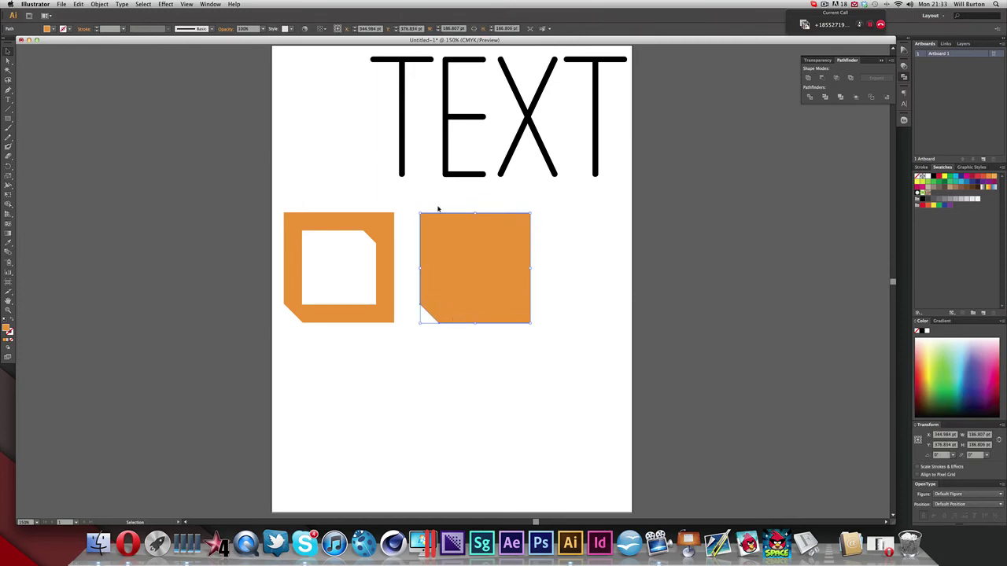
{"action": "left_click", "coordinate": [465, 369]}
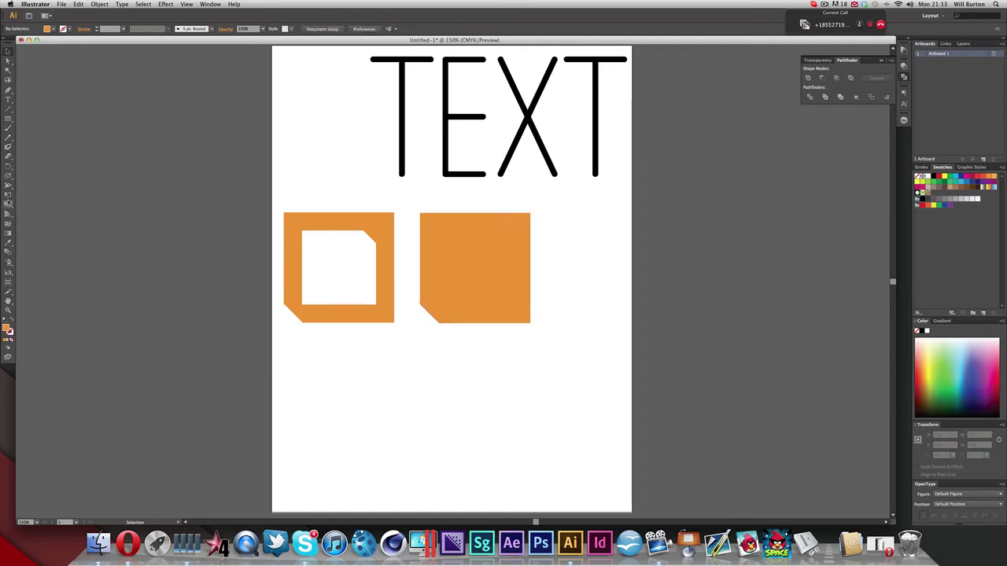
Set the fill color to near-black 0A0A0A for the Type tool with nothing selected
{"action": "left_click", "coordinate": [8, 100]}
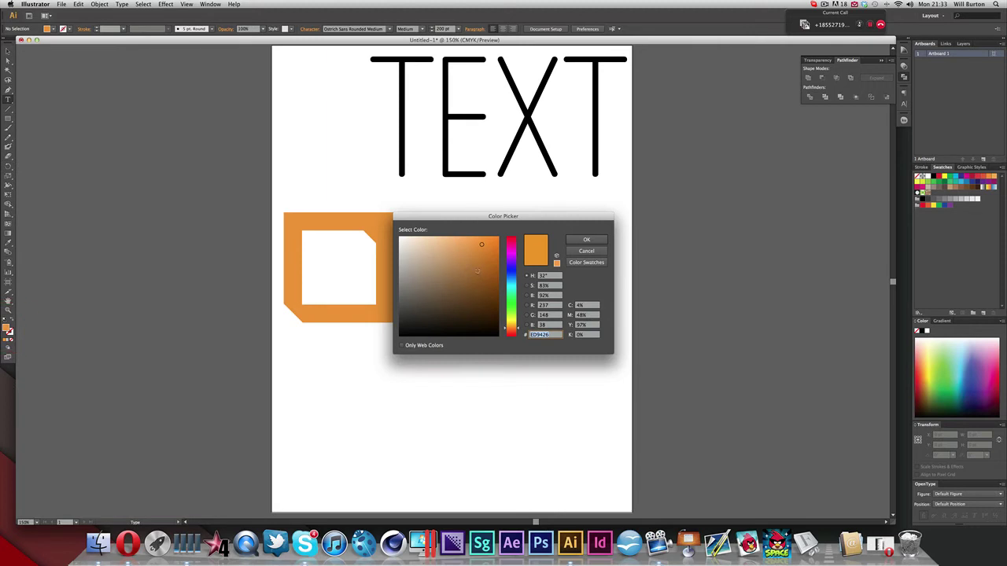
{"action": "left_click", "coordinate": [450, 271]}
{"action": "left_click", "coordinate": [381, 289]}
{"action": "mouse_move", "coordinate": [402, 319]}
{"action": "left_mouse_down"}
{"action": "mouse_move", "coordinate": [398, 283]}
{"action": "mouse_move", "coordinate": [394, 332]}
{"action": "left_mouse_up"}
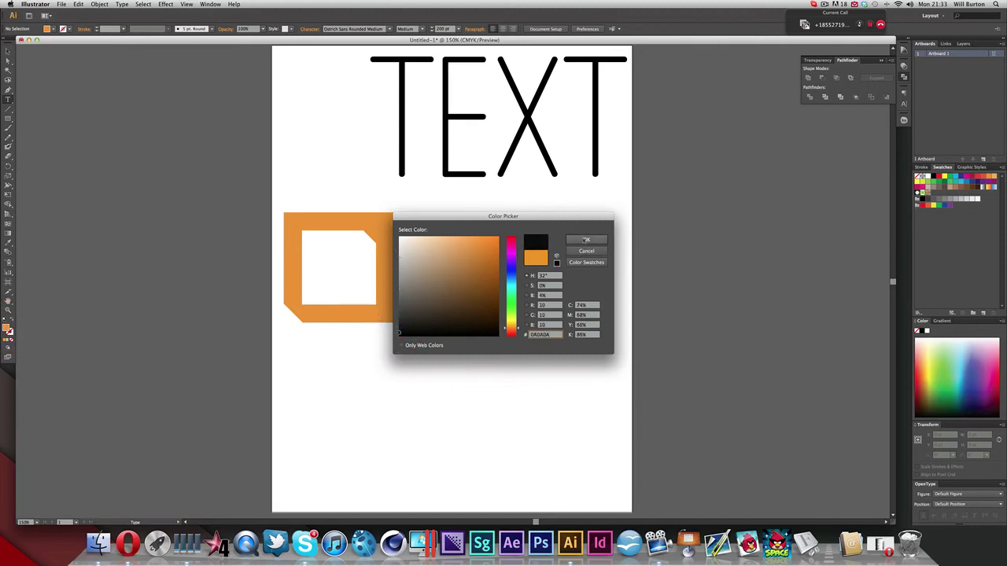
{"action": "left_click", "coordinate": [584, 239]}
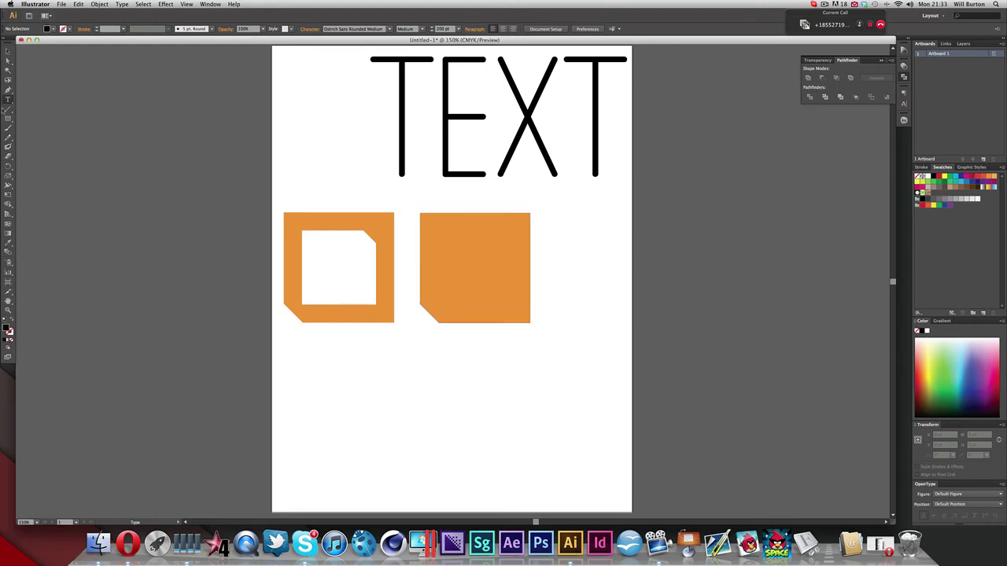
Convert the solid orange shape into an area type container with the text cursor inside it
{"action": "left_click", "coordinate": [7, 52]}
{"action": "left_click", "coordinate": [455, 245]}
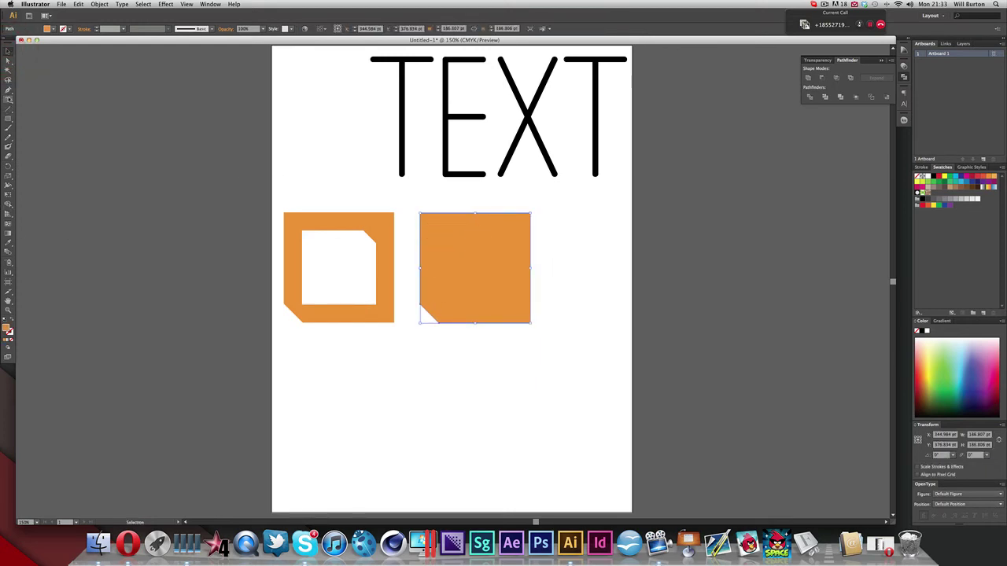
{"action": "left_click", "coordinate": [8, 99]}
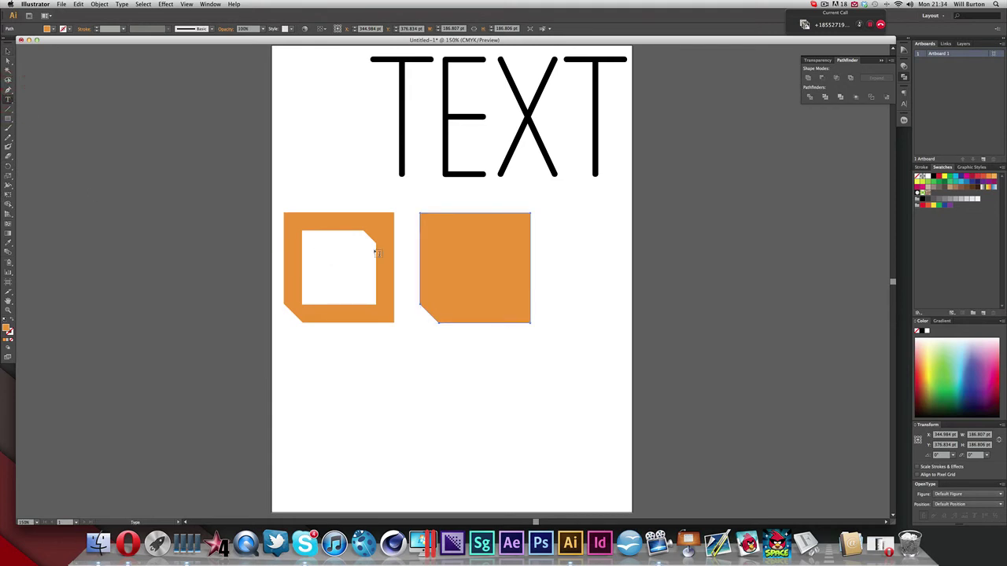
{"action": "left_click", "coordinate": [423, 224]}
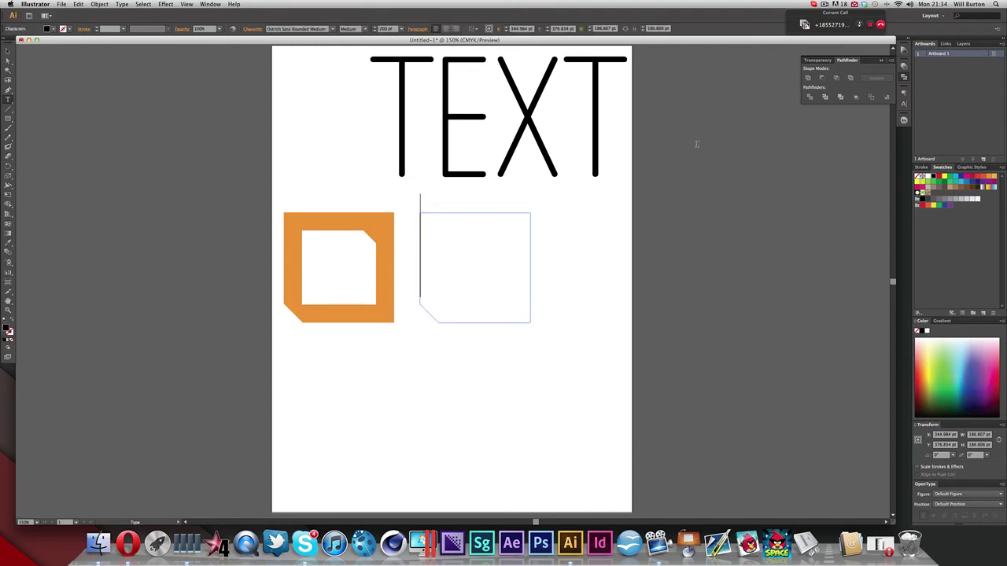
Try a 48 pt font size for the area type, and set it to 24 pt
{"action": "left_click", "coordinate": [904, 103]}
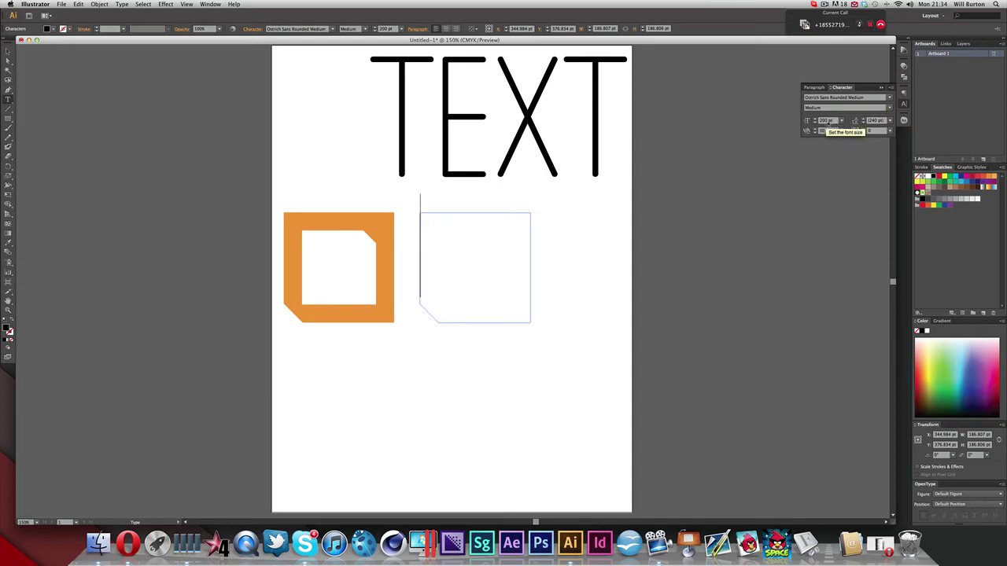
{"action": "left_click", "coordinate": [839, 120]}
{"action": "left_click", "coordinate": [856, 243]}
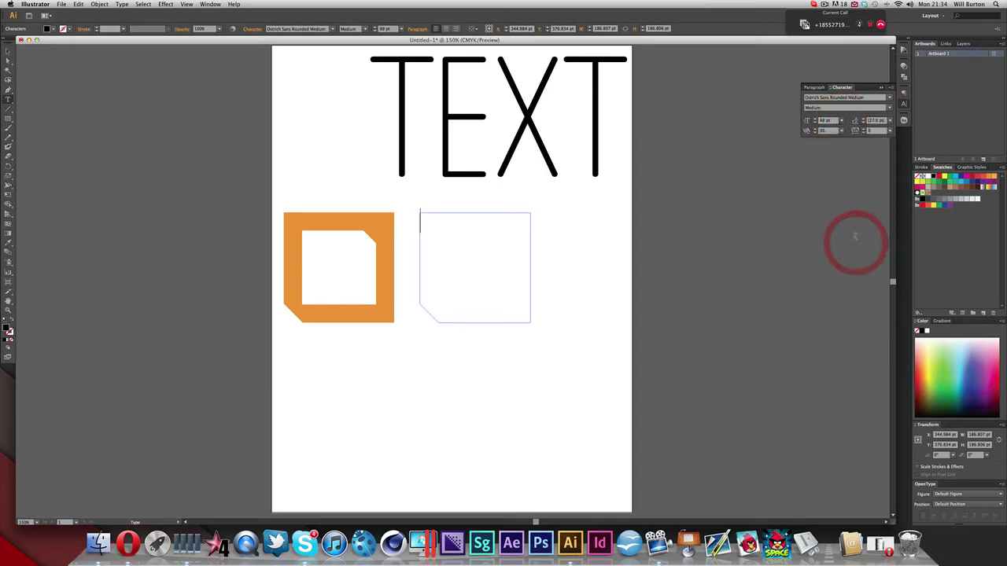
{"action": "left_click", "coordinate": [841, 121]}
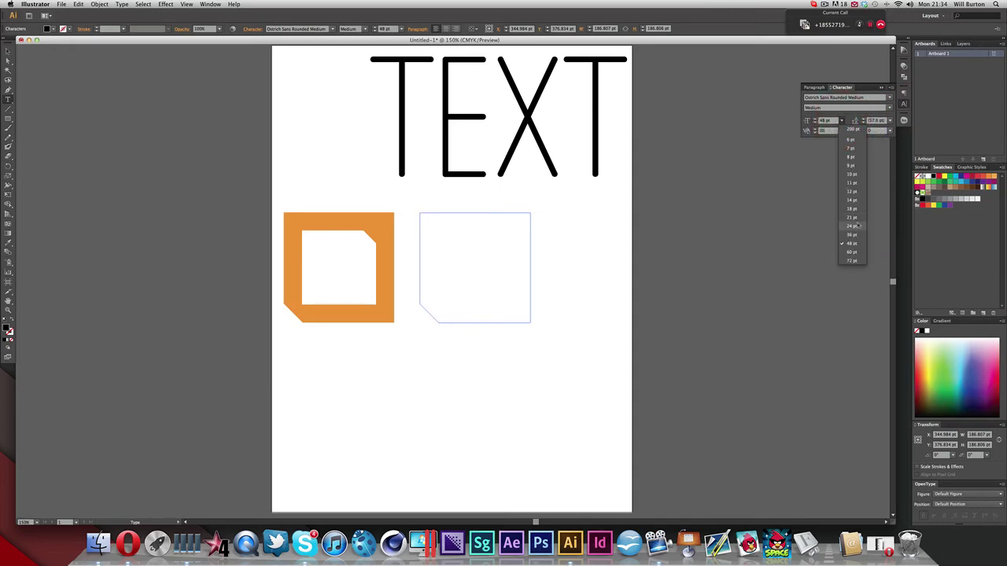
{"action": "left_click", "coordinate": [856, 220]}
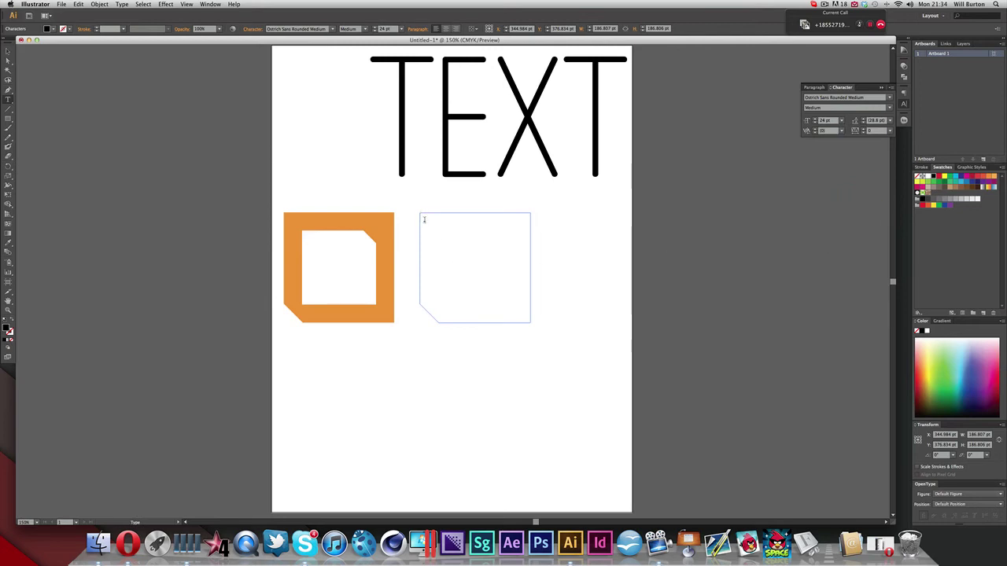
Fill the area type shape with several lines of random filler letters beginning with "bdzdzf"
{"action": "type", "text": "bdzdzf"}
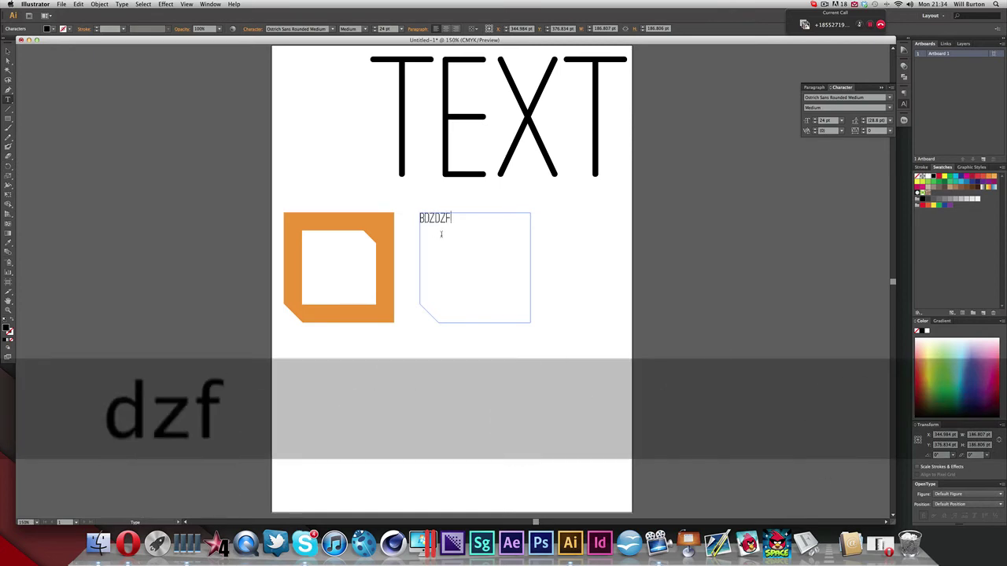
{"action": "type", "text": "fdgrdgrgaerfasjkfbysufbasyueb"}
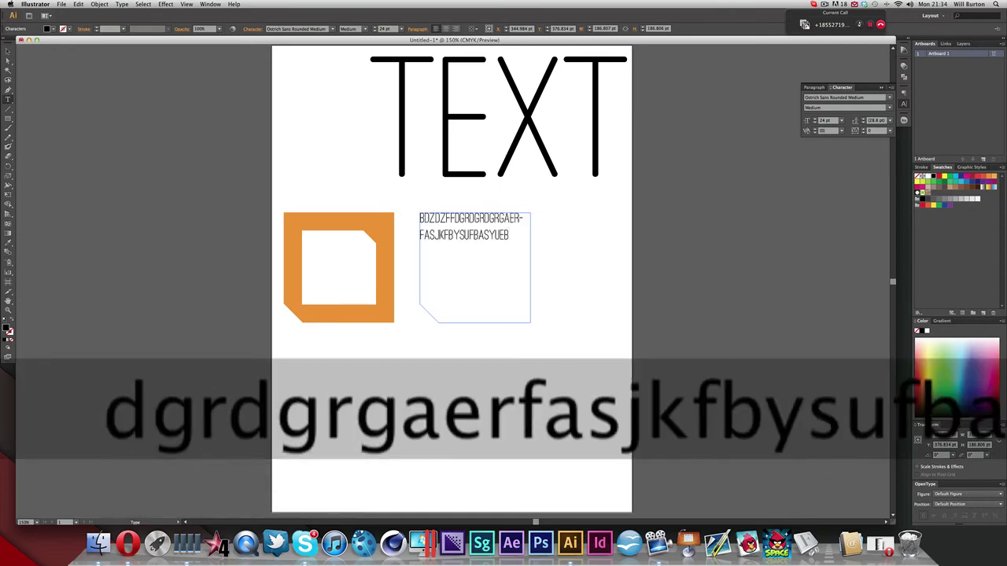
{"action": "type", "text": "fusebfyesyufbsfeeysaesuybfeyuasekbfuseybfusyebfsayuebf"}
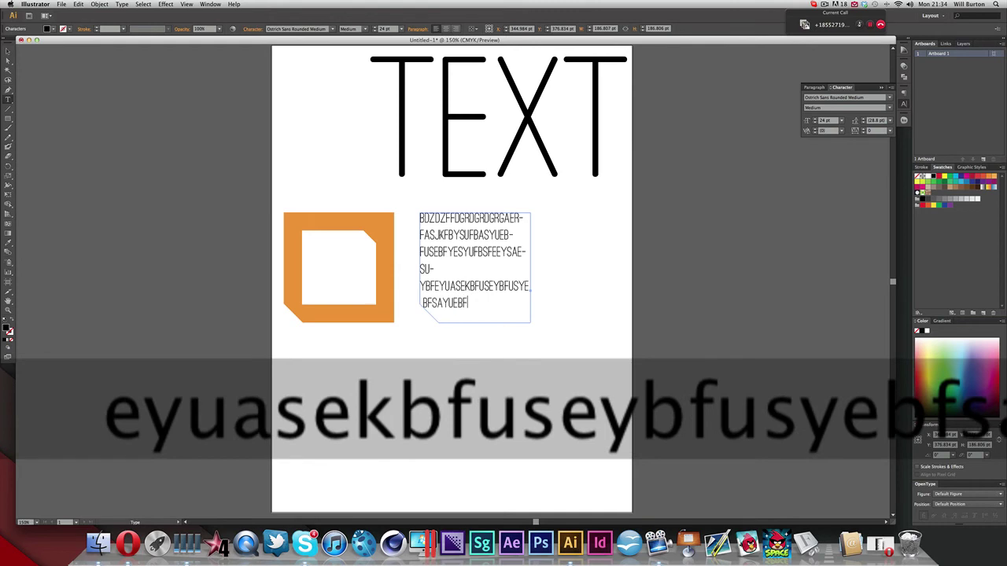
{"action": "type", "text": "fbkbfseakufb"}
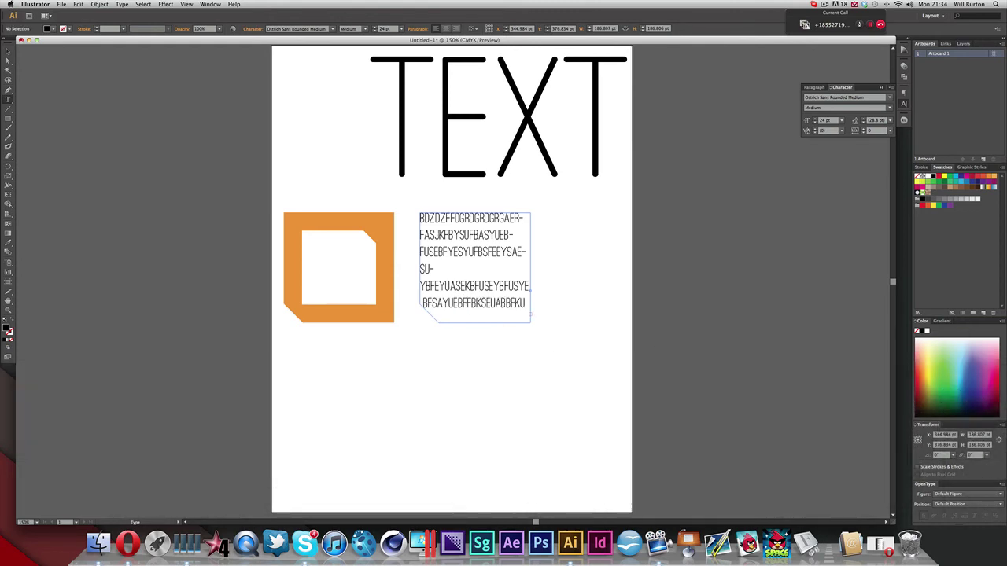
Delete all the filler letters from the area type shape and select the empty type object
{"action": "key", "text": "BackSpace"}
{"action": "key", "text": "BackSpace"}
{"action": "key", "text": "BackSpace"}
{"action": "key", "text": "BackSpace"}
{"action": "key", "text": "BackSpace"}
{"action": "key", "text": "BackSpace"}
{"action": "key", "text": "BackSpace"}
{"action": "key", "text": "BackSpace"}
{"action": "key", "text": "BackSpace"}
{"action": "key", "text": "BackSpace"}
{"action": "key", "text": "BackSpace"}
{"action": "key", "text": "BackSpace"}
{"action": "key", "text": "BackSpace"}
{"action": "key", "text": "BackSpace"}
{"action": "key", "text": "BackSpace"}
{"action": "key", "text": "BackSpace"}
{"action": "key", "text": "BackSpace"}
{"action": "key", "text": "BackSpace"}
{"action": "key", "text": "BackSpace"}
{"action": "key", "text": "BackSpace"}
{"action": "key", "text": "BackSpace"}
{"action": "key", "text": "BackSpace"}
{"action": "key", "text": "BackSpace"}
{"action": "key", "text": "BackSpace"}
{"action": "key", "text": "BackSpace"}
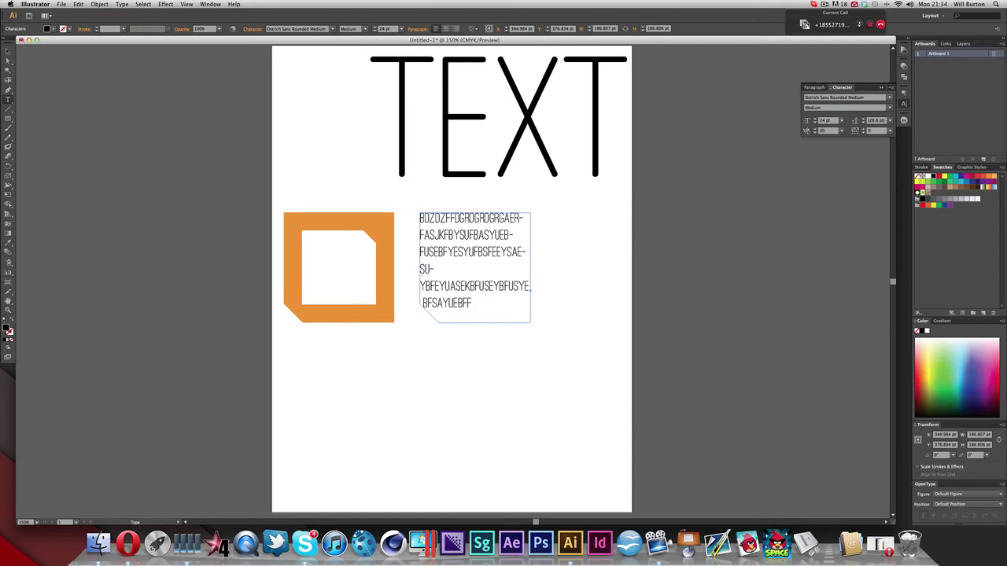
{"action": "key", "text": "BackSpace"}
{"action": "key", "text": "BackSpace"}
{"action": "key", "text": "BackSpace"}
{"action": "key", "text": "BackSpace"}
{"action": "key", "text": "BackSpace"}
{"action": "key", "text": "BackSpace"}
{"action": "key", "text": "BackSpace"}
{"action": "key", "text": "BackSpace"}
{"action": "key", "text": "BackSpace"}
{"action": "key", "text": "BackSpace"}
{"action": "key", "text": "BackSpace"}
{"action": "key", "text": "BackSpace"}
{"action": "key", "text": "BackSpace"}
{"action": "key", "text": "BackSpace"}
{"action": "key", "text": "BackSpace"}
{"action": "key", "text": "BackSpace"}
{"action": "key", "text": "BackSpace"}
{"action": "key", "text": "BackSpace"}
{"action": "key", "text": "BackSpace"}
{"action": "key", "text": "BackSpace"}
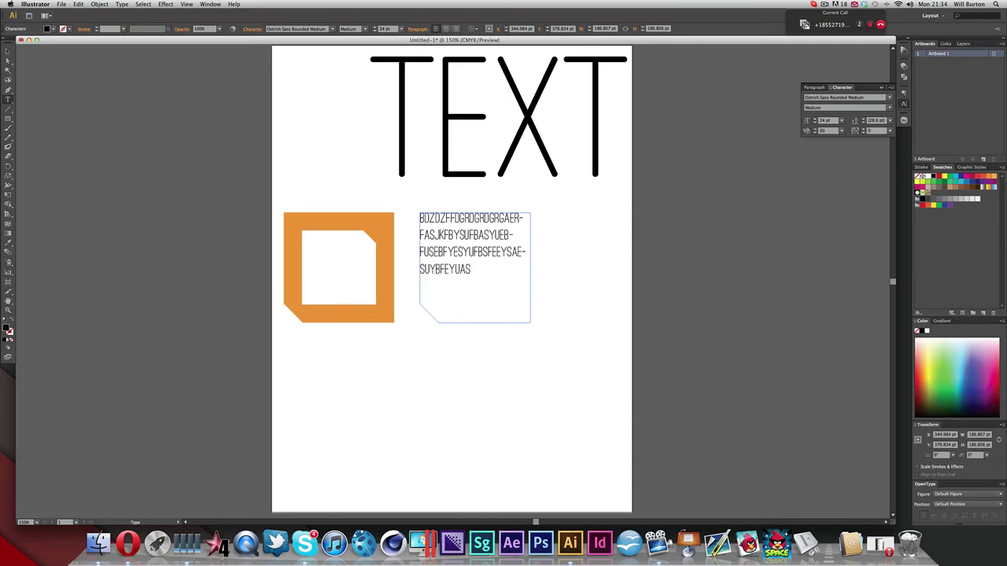
{"action": "key", "text": "BackSpace"}
{"action": "key", "text": "BackSpace"}
{"action": "key", "text": "BackSpace"}
{"action": "key", "text": "BackSpace"}
{"action": "key", "text": "BackSpace"}
{"action": "key", "text": "BackSpace"}
{"action": "key", "text": "BackSpace"}
{"action": "key", "text": "BackSpace"}
{"action": "key", "text": "BackSpace"}
{"action": "key", "text": "BackSpace"}
{"action": "key", "text": "BackSpace"}
{"action": "key", "text": "BackSpace"}
{"action": "key", "text": "BackSpace"}
{"action": "key", "text": "BackSpace"}
{"action": "key", "text": "BackSpace"}
{"action": "key", "text": "BackSpace"}
{"action": "key", "text": "BackSpace"}
{"action": "key", "text": "BackSpace"}
{"action": "key", "text": "BackSpace"}
{"action": "key", "text": "BackSpace"}
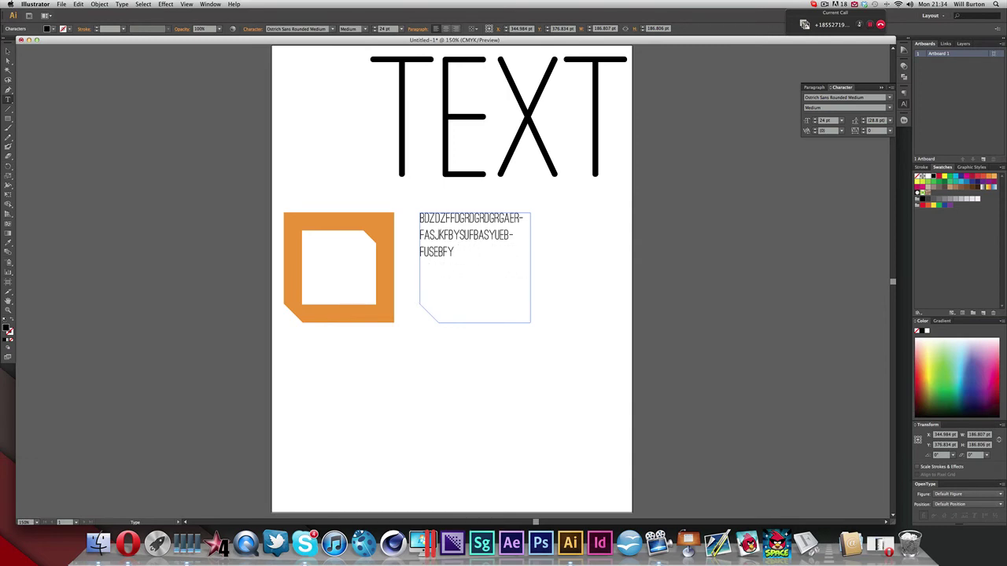
{"action": "key", "text": "BackSpace"}
{"action": "key", "text": "BackSpace"}
{"action": "key", "text": "BackSpace"}
{"action": "key", "text": "BackSpace"}
{"action": "key", "text": "BackSpace"}
{"action": "key", "text": "BackSpace"}
{"action": "key", "text": "BackSpace"}
{"action": "key", "text": "BackSpace"}
{"action": "key", "text": "BackSpace"}
{"action": "key", "text": "BackSpace"}
{"action": "key", "text": "BackSpace"}
{"action": "key", "text": "BackSpace"}
{"action": "key", "text": "BackSpace"}
{"action": "key", "text": "BackSpace"}
{"action": "key", "text": "BackSpace"}
{"action": "key", "text": "BackSpace"}
{"action": "key", "text": "BackSpace"}
{"action": "key", "text": "BackSpace"}
{"action": "key", "text": "BackSpace"}
{"action": "key", "text": "BackSpace"}
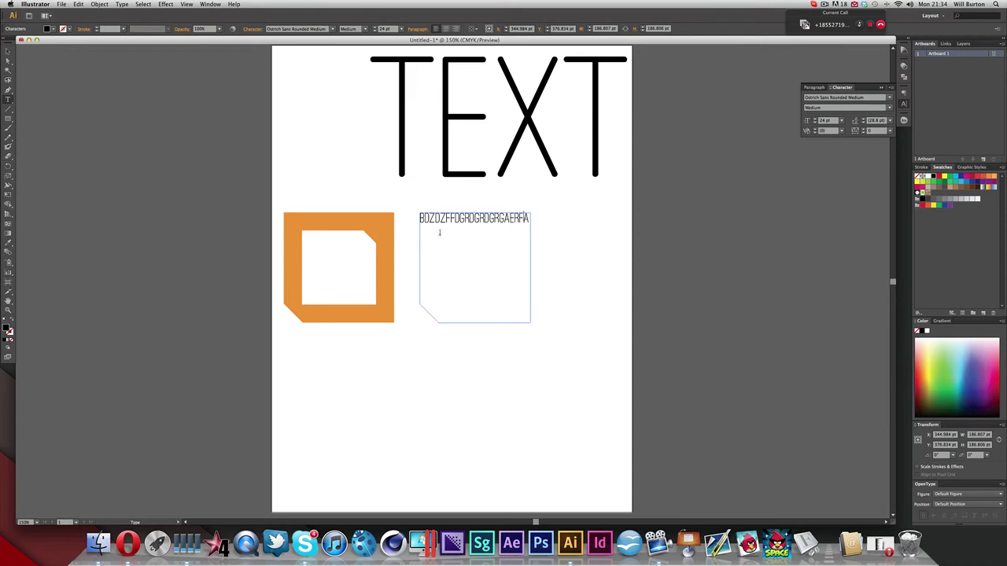
{"action": "key", "text": "BackSpace"}
{"action": "key", "text": "BackSpace"}
{"action": "key", "text": "BackSpace"}
{"action": "key", "text": "BackSpace"}
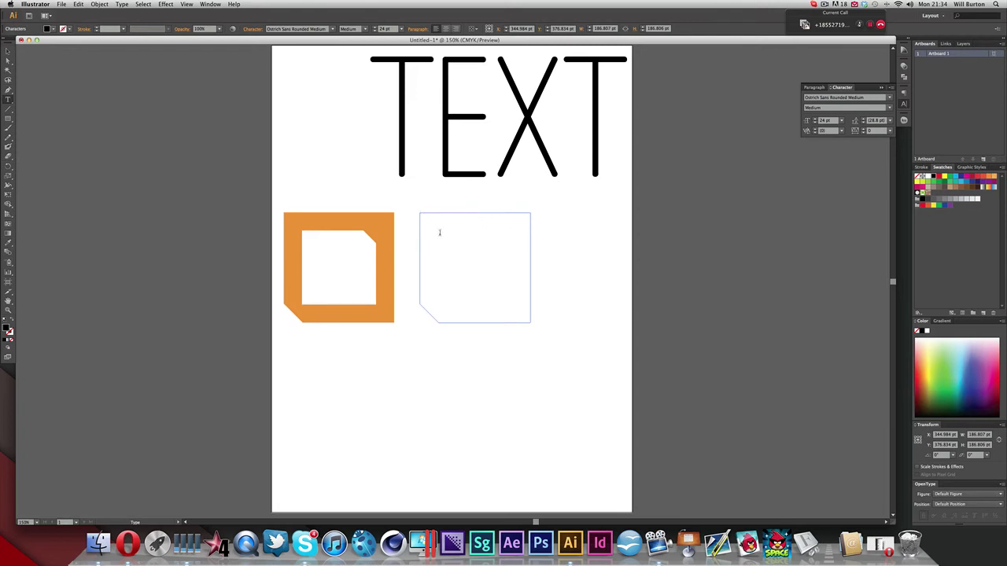
{"action": "left_click", "coordinate": [8, 50]}
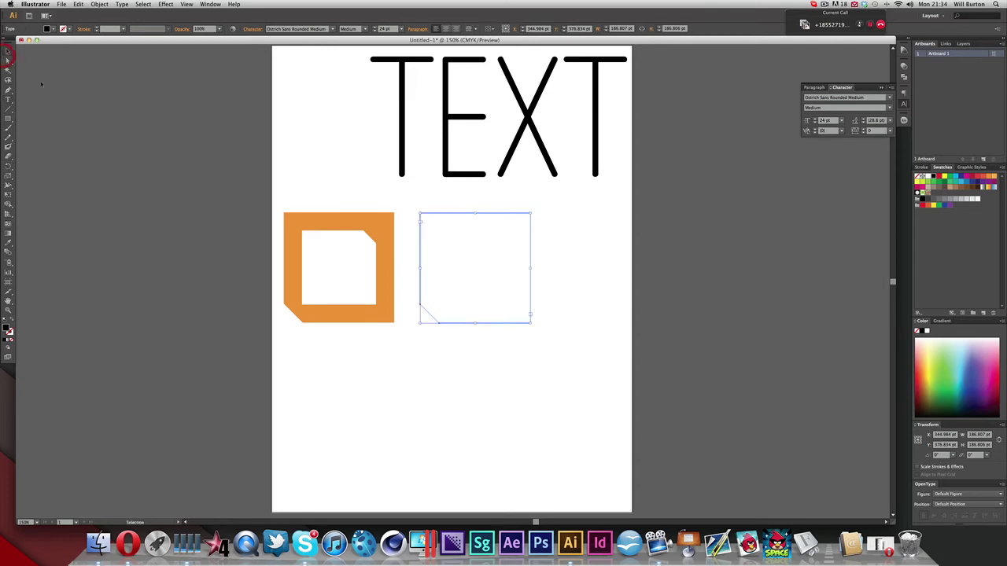
Reselect the empty area type object and try moving it further from the orange frame
{"action": "left_click", "coordinate": [387, 380]}
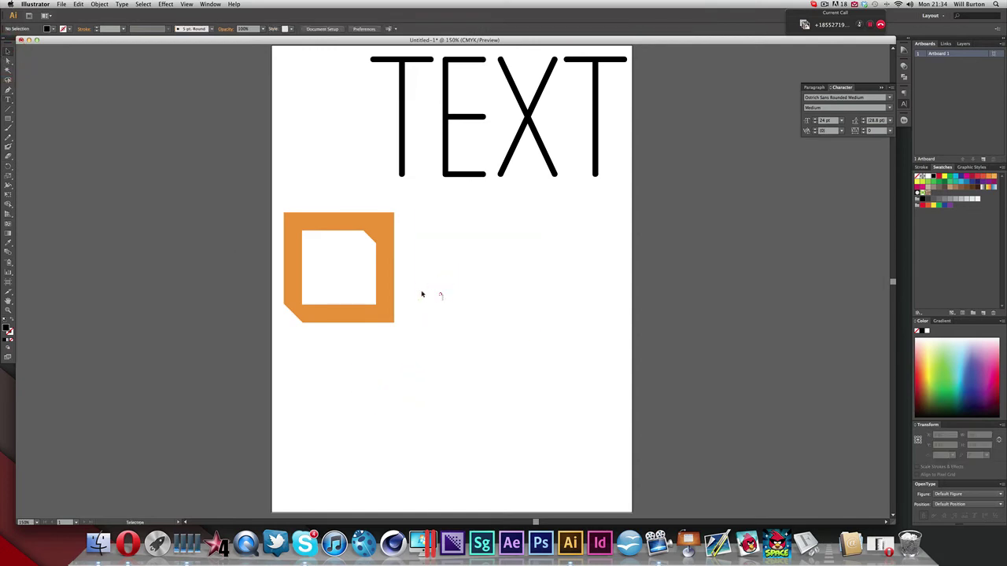
{"action": "left_click_drag", "start_coordinate": [441, 301], "coordinate": [515, 372]}
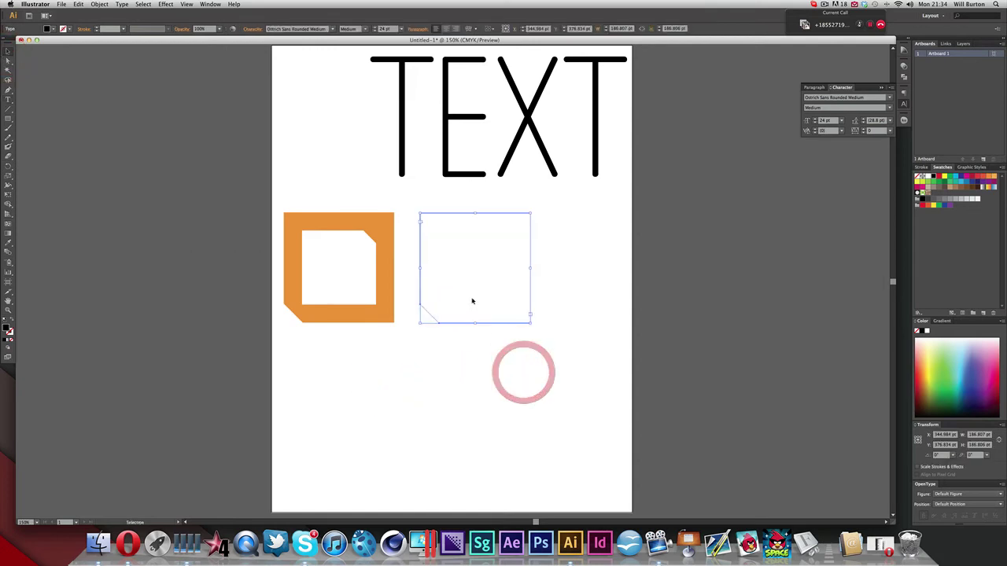
{"action": "left_click", "coordinate": [420, 310]}
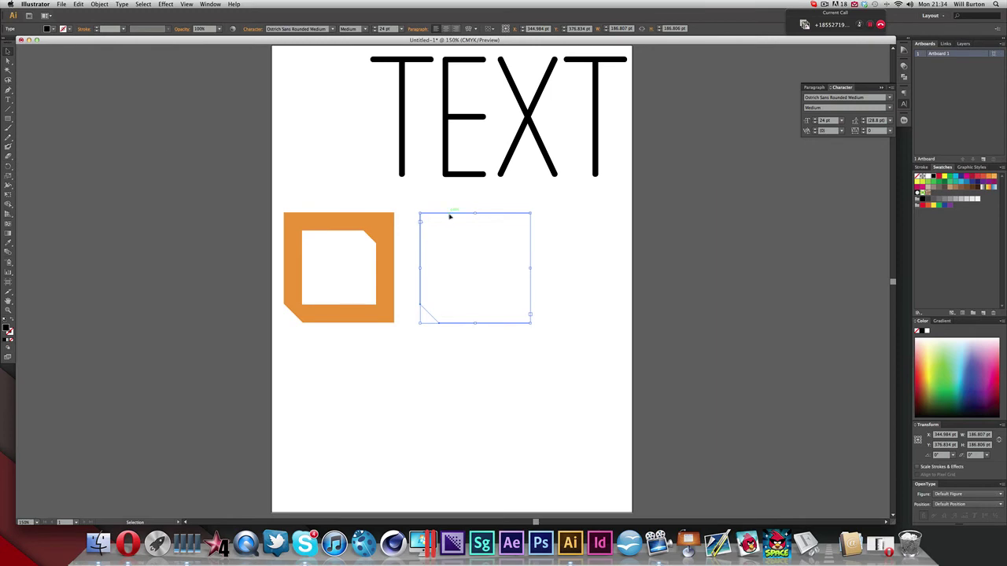
{"action": "mouse_move", "coordinate": [450, 217]}
{"action": "left_mouse_down"}
{"action": "mouse_move", "coordinate": [566, 213]}
{"action": "mouse_move", "coordinate": [456, 214]}
{"action": "left_mouse_up"}
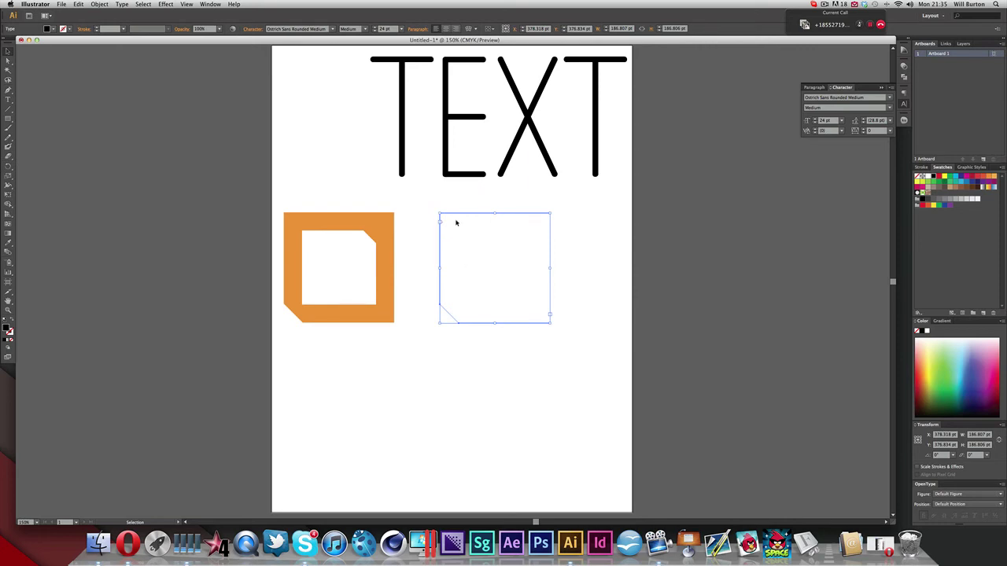
{"action": "mouse_move", "coordinate": [461, 215]}
{"action": "left_mouse_down"}
{"action": "mouse_move", "coordinate": [479, 216]}
{"action": "mouse_move", "coordinate": [461, 215]}
{"action": "left_mouse_up"}
{"action": "left_click", "coordinate": [461, 215]}
Enter filler letters beginning with "BDZDZF" in the area type shape, and delete the whole type object
{"action": "type", "text": "BD"}
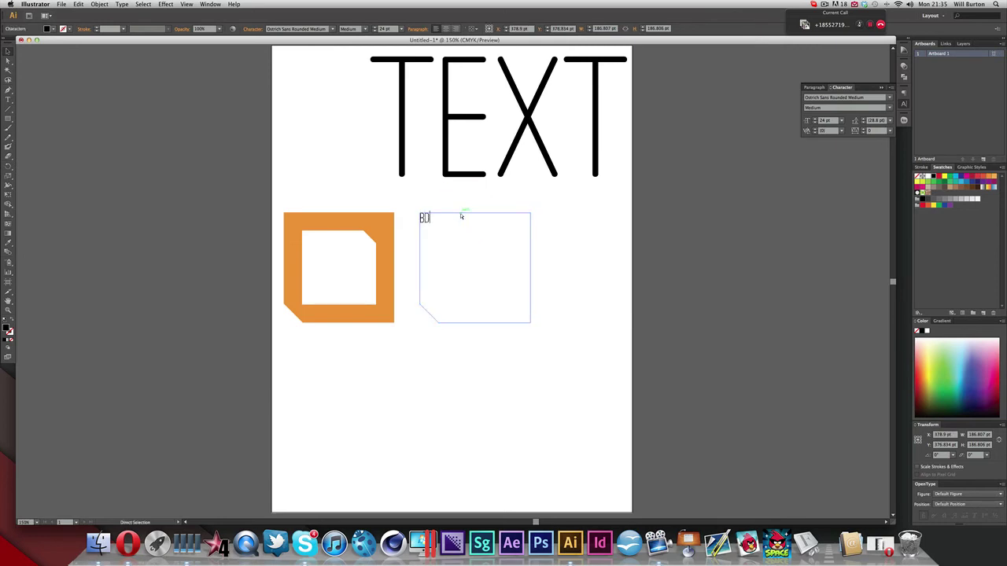
{"action": "type", "text": "ZDZFFDGRDGRDGRGAERFASJKFBY"}
{"action": "key", "text": "Escape"}
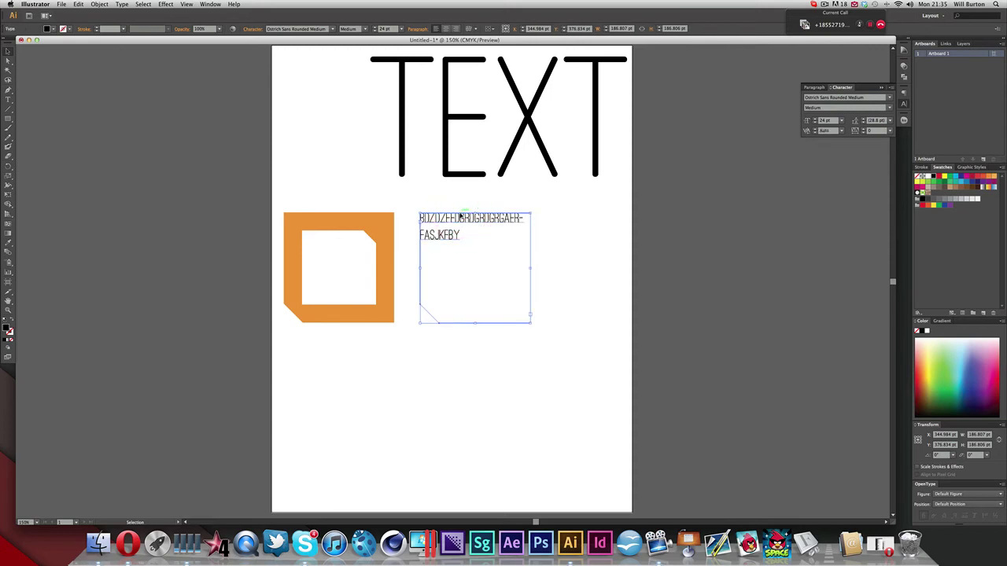
{"action": "key", "text": "Delete"}
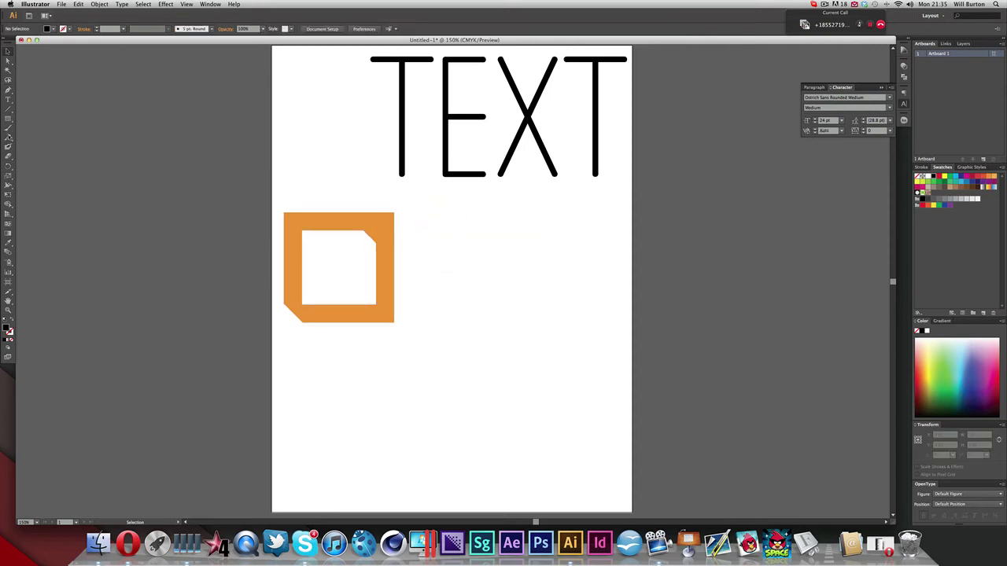
Draw a black circle about 228 pt in diameter beside the orange frame and move it slightly closer below TEXT
{"action": "left_click", "coordinate": [9, 118]}
{"action": "left_click_drag", "start_coordinate": [9, 118], "coordinate": [40, 139]}
{"action": "left_click_drag", "start_coordinate": [439, 220], "coordinate": [574, 355]}
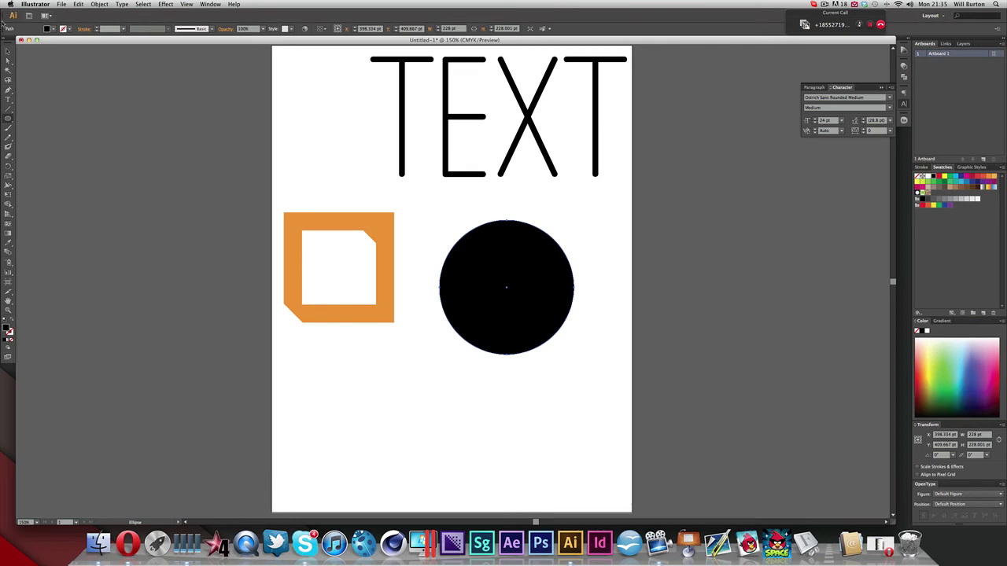
{"action": "left_click", "coordinate": [7, 49]}
{"action": "left_click_drag", "start_coordinate": [518, 334], "coordinate": [507, 314]}
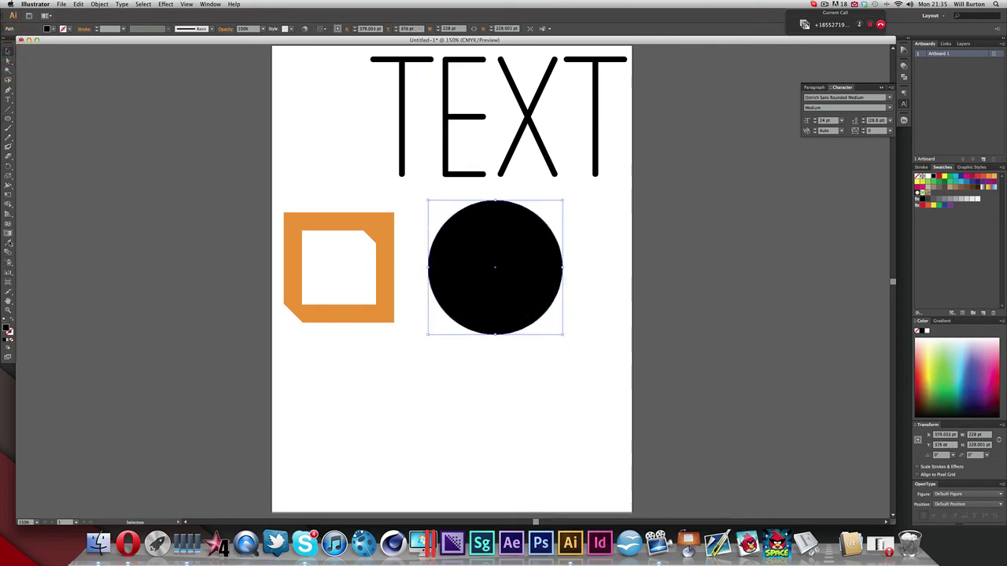
Change the circle's fill to white and convert the circle into an area type container with the Type tool
{"action": "left_click", "coordinate": [8, 98]}
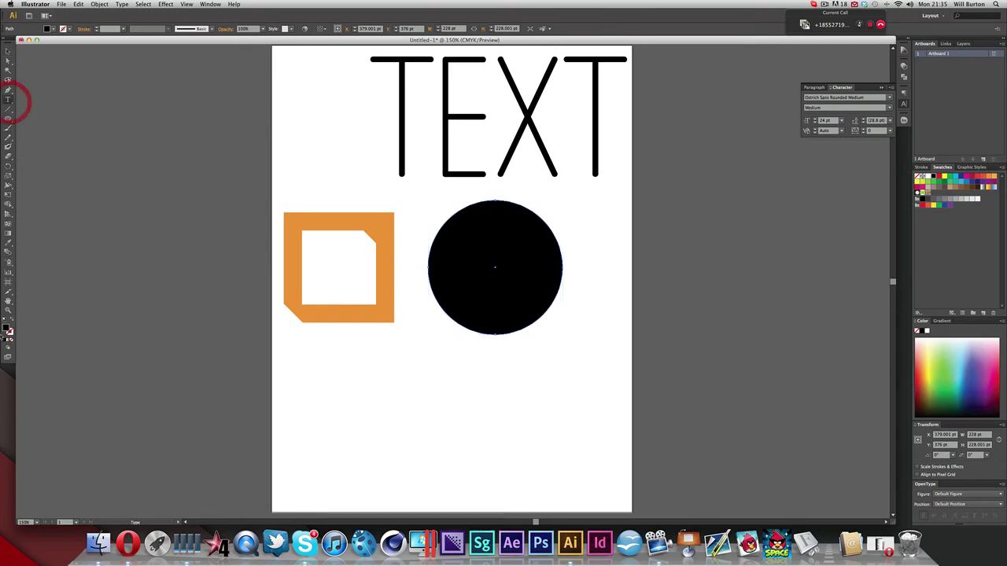
{"action": "double_click", "coordinate": [9, 331]}
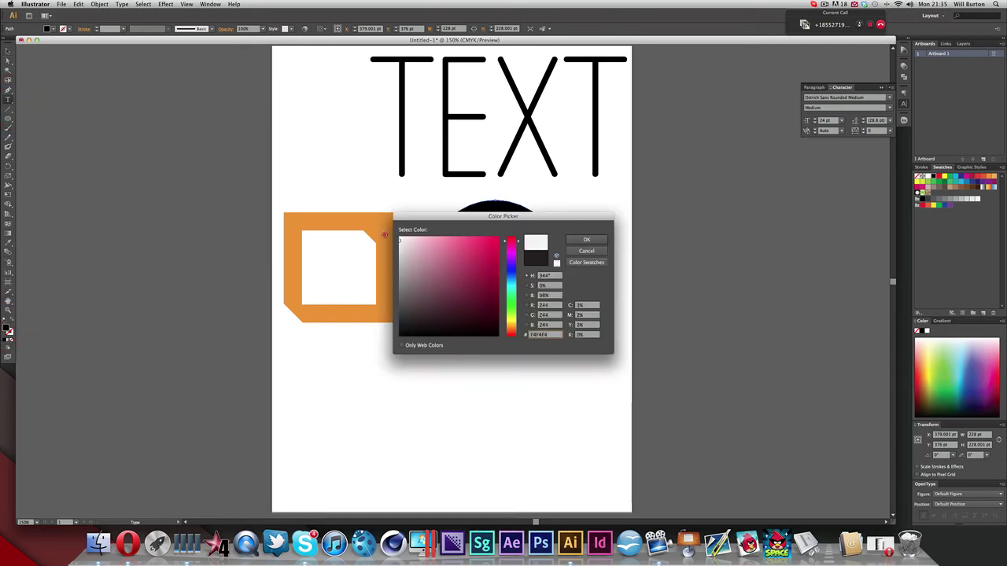
{"action": "left_click_drag", "start_coordinate": [409, 238], "coordinate": [400, 237]}
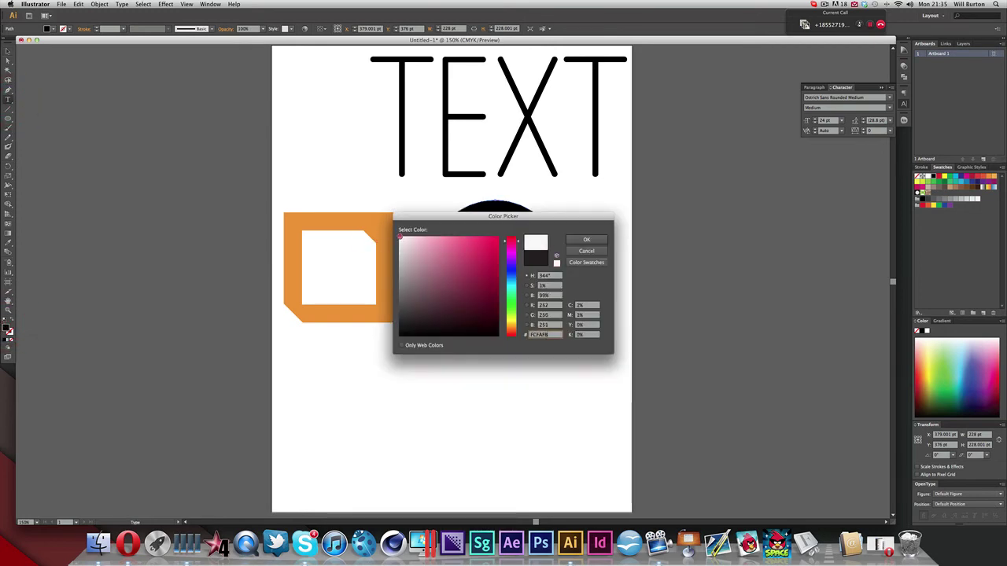
{"action": "left_click", "coordinate": [584, 239]}
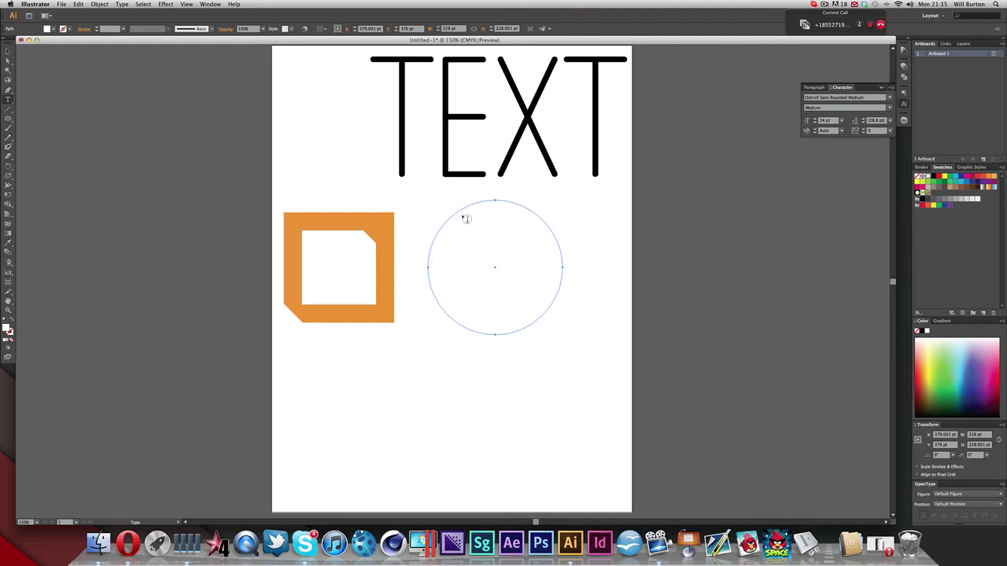
{"action": "left_click", "coordinate": [465, 219]}
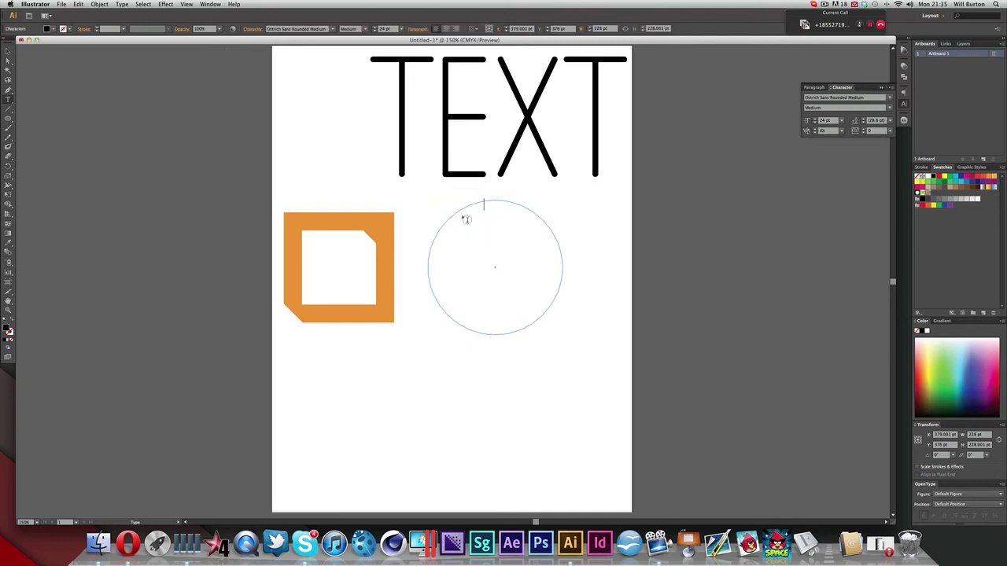
Fill the circular type area with several lines of filler letters beginning with "fbesfkuyb" and ending in a row of dots
{"action": "type", "text": "fbesfkuybaweysafseayfbksayfkbfsuaybfkuasy"}
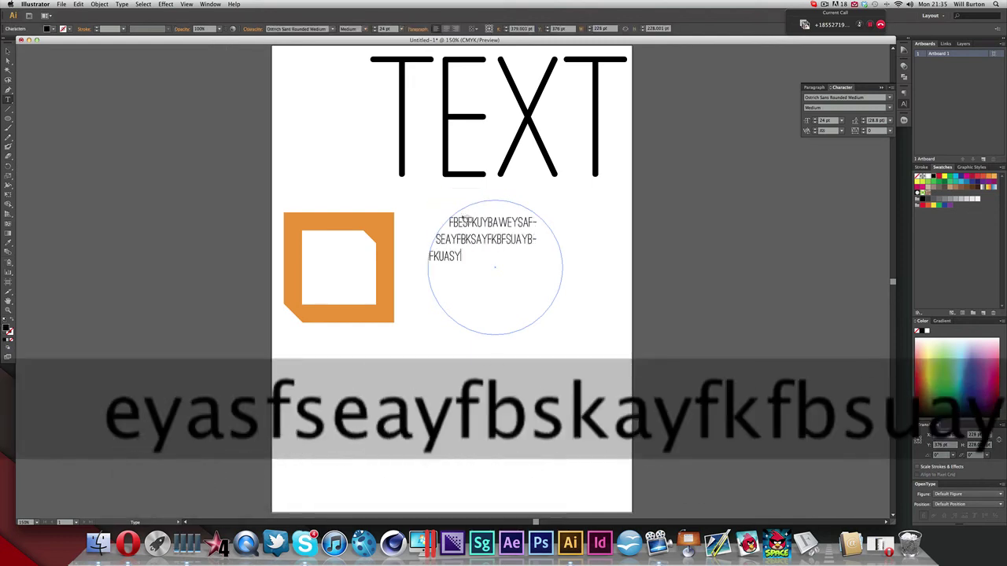
{"action": "type", "text": "befkeuybfskueybusfbaskufbsekufybaskfubasekfubs"}
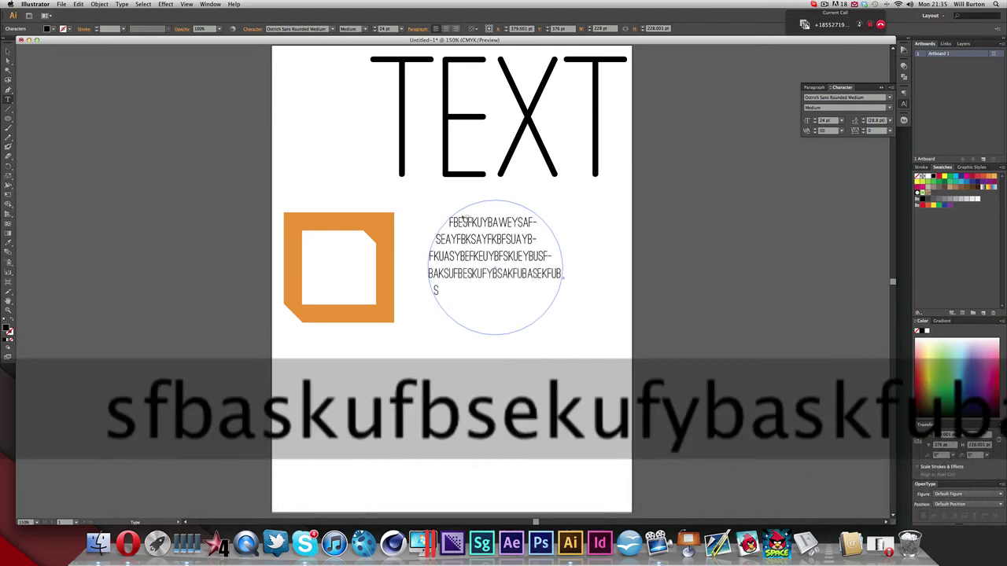
{"action": "type", "text": "ekfuyebasukfybesuakfbksuaefbkfusbaeyfkubef"}
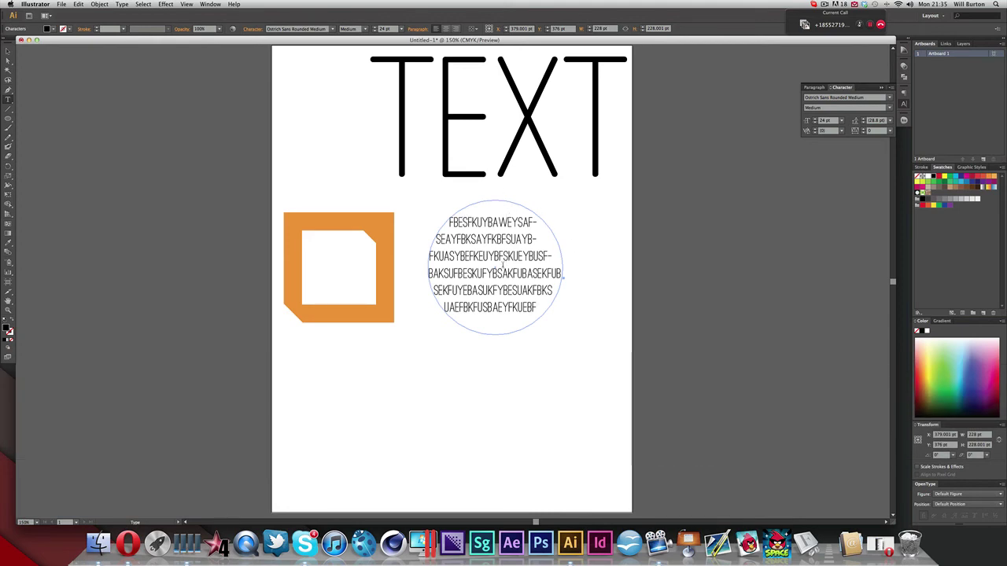
{"action": "type", "text": ".."}
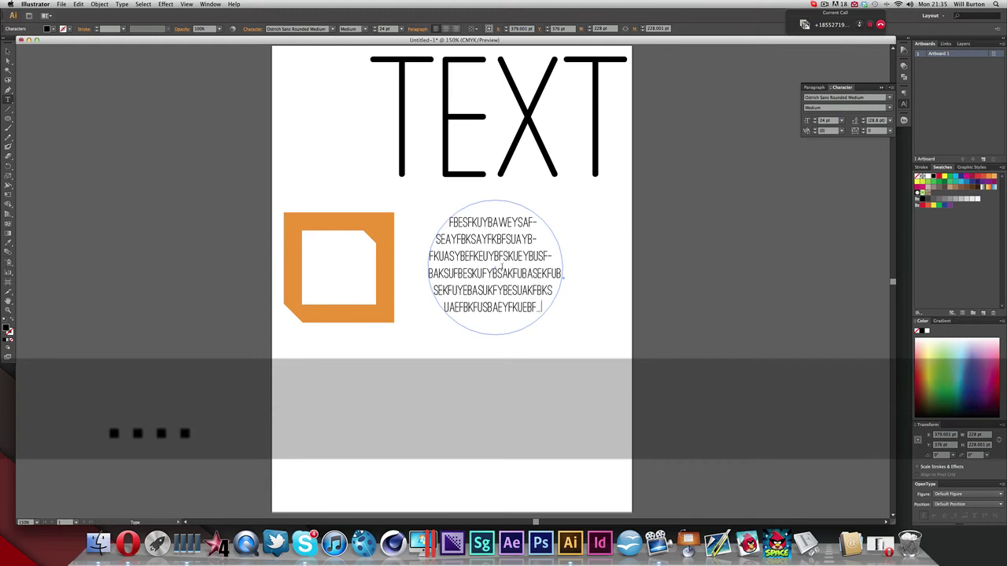
{"action": "type", "text": "......"}
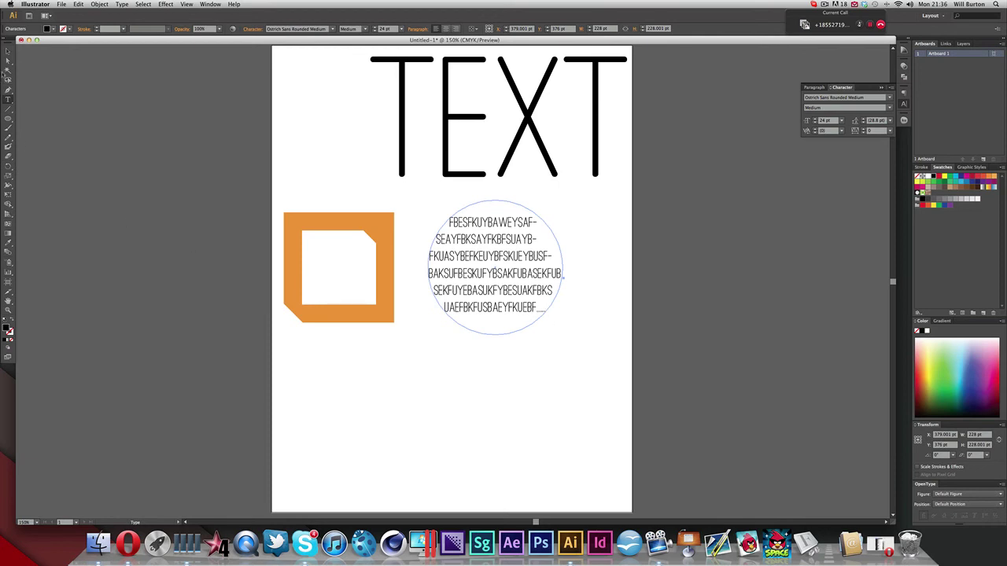
Move the circular text partly off the artboard's right edge and draw a black circle about 273 pt in diameter beside it
{"action": "left_click", "coordinate": [7, 50]}
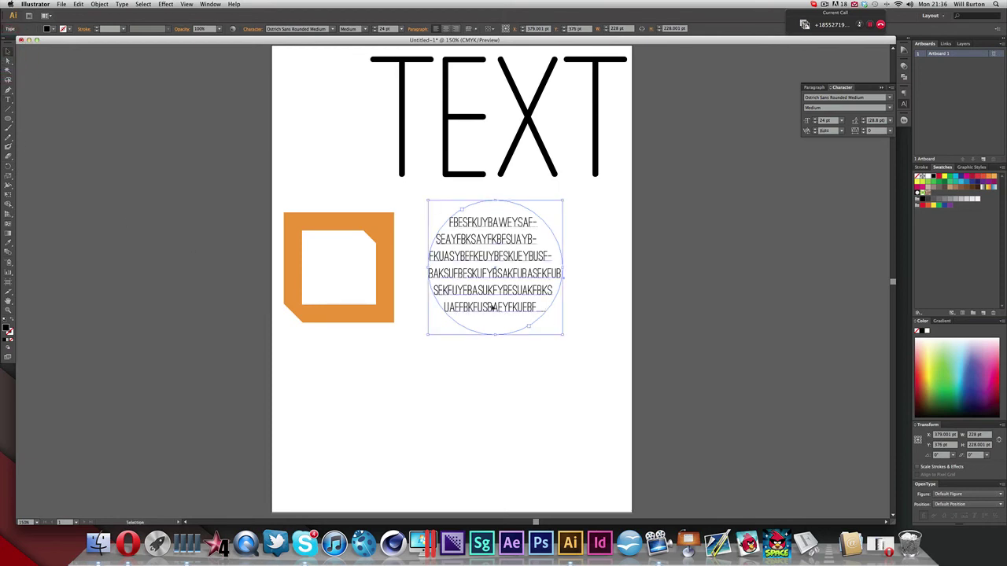
{"action": "left_click_drag", "start_coordinate": [490, 308], "coordinate": [637, 308]}
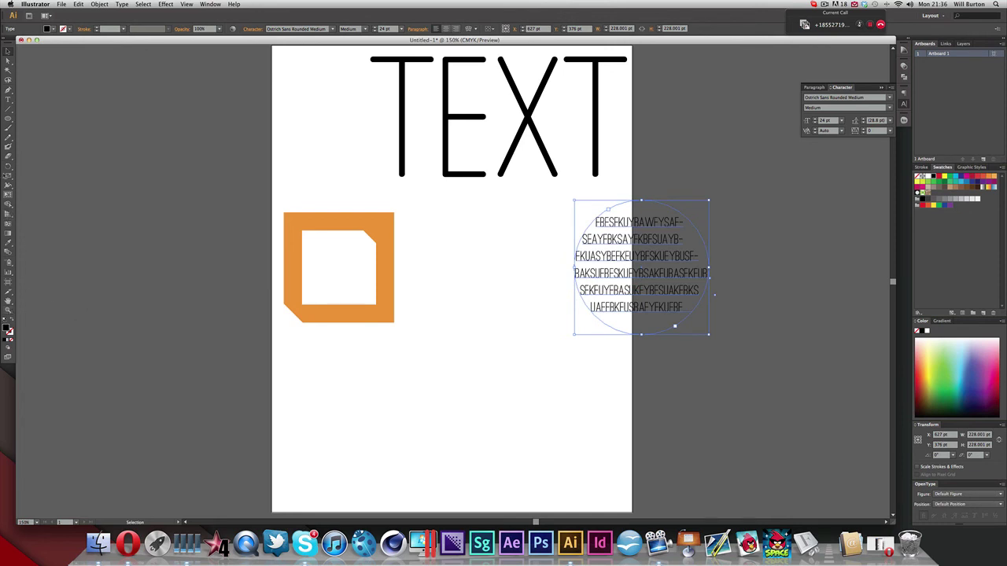
{"action": "left_click", "coordinate": [8, 118]}
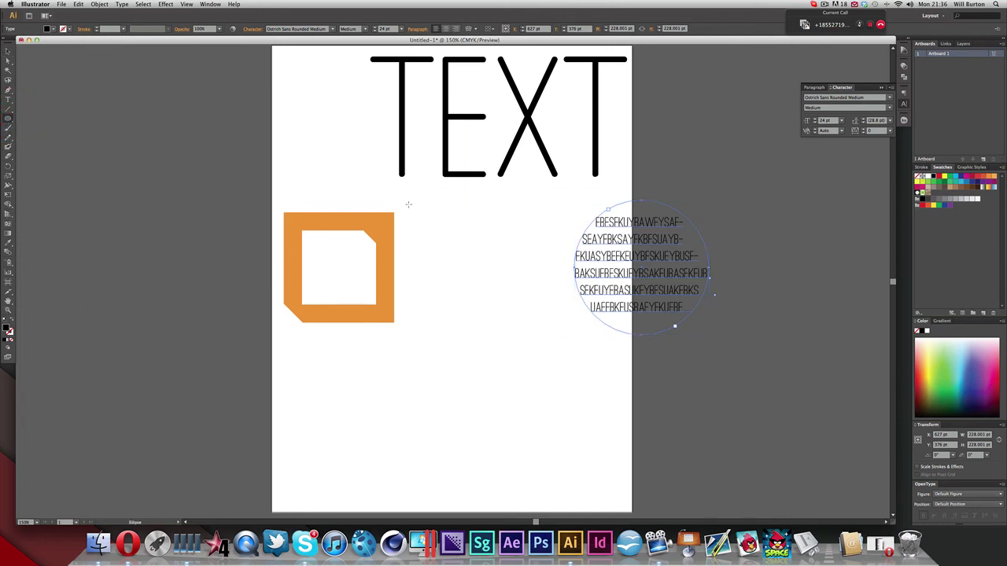
{"action": "left_click_drag", "start_coordinate": [408, 203], "coordinate": [568, 364]}
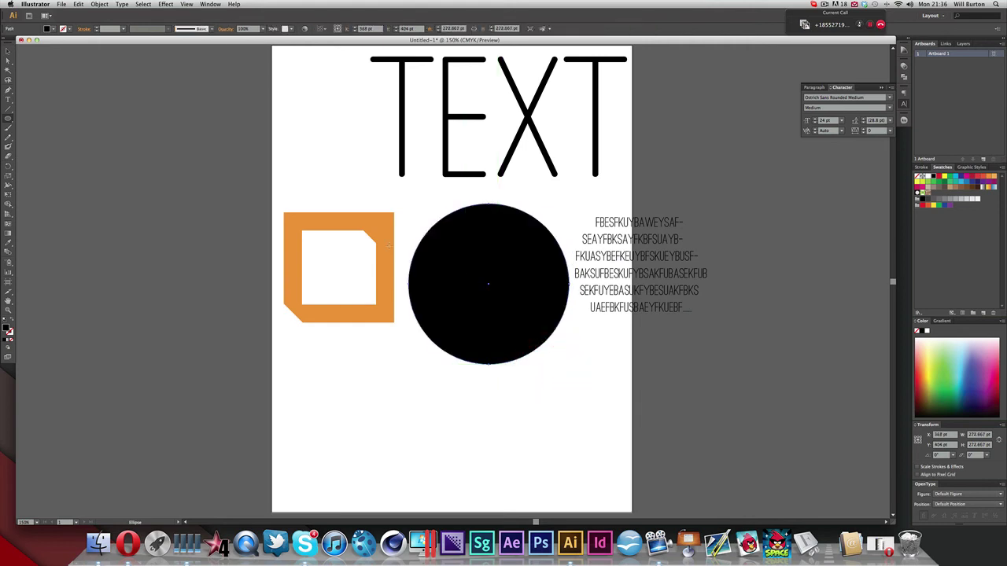
Try duplicating the black circle over the orange frame, and delete the copy
{"action": "key", "text": "v"}
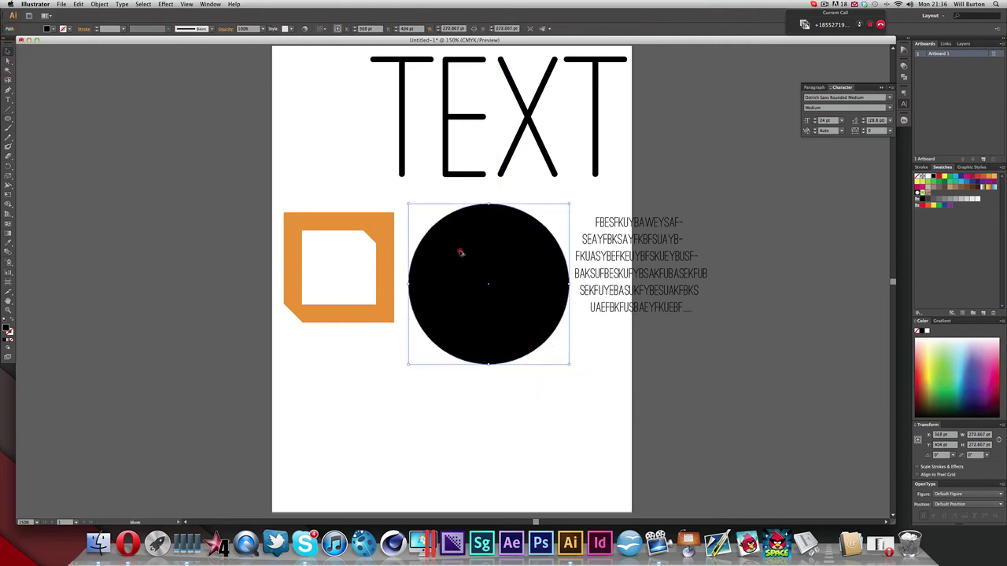
{"action": "left_click_drag", "start_coordinate": [461, 253], "coordinate": [271, 253]}
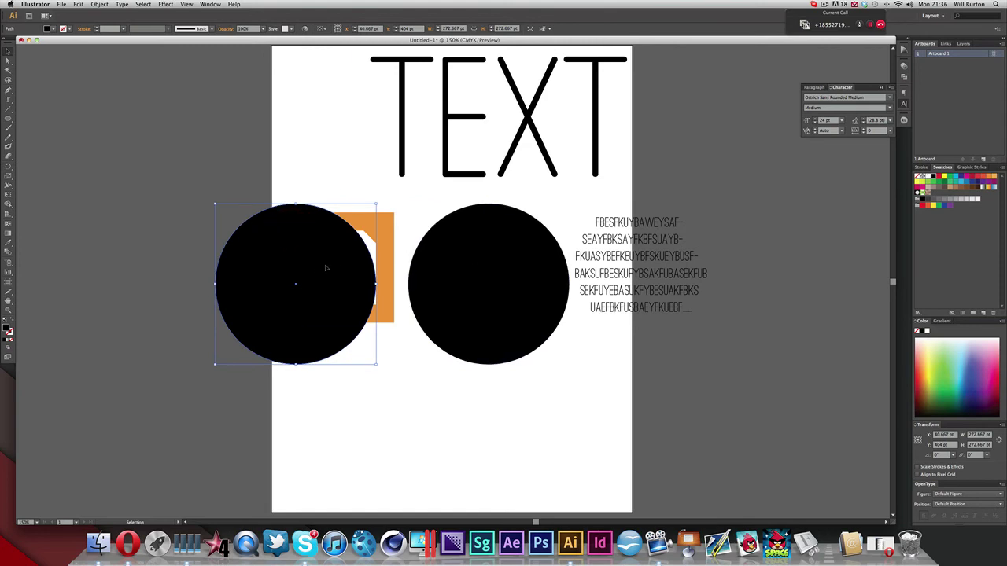
{"action": "key", "text": "Delete"}
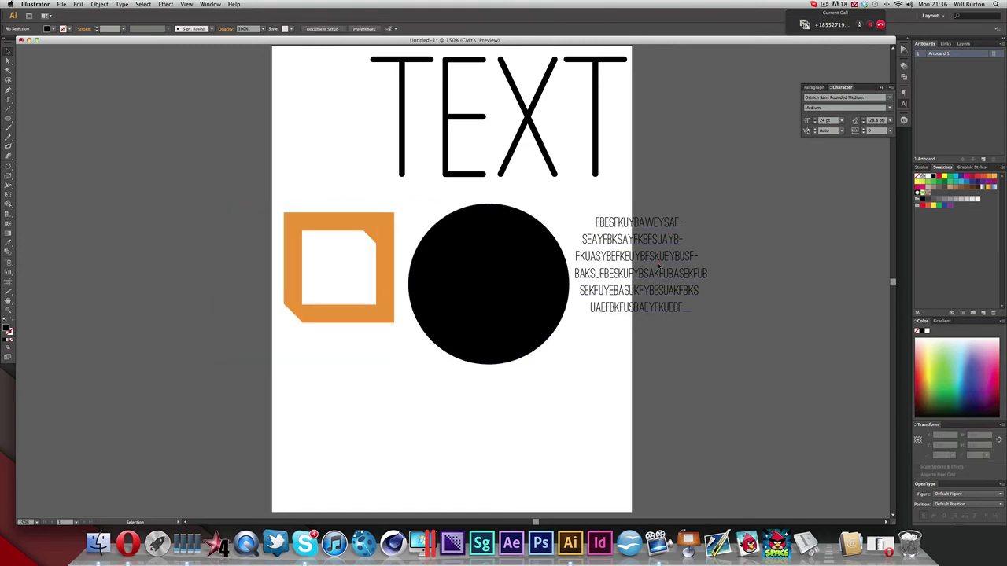
Change the fill of all the filler letters in the circular type object to white
{"action": "left_click", "coordinate": [652, 291]}
{"action": "triple_click", "coordinate": [652, 291]}
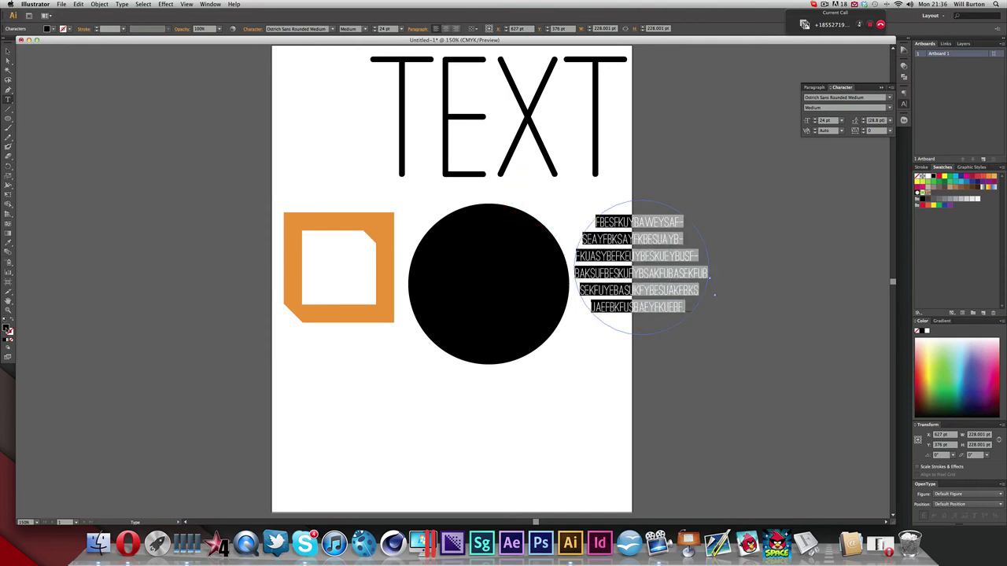
{"action": "double_click", "coordinate": [8, 331]}
{"action": "left_click_drag", "start_coordinate": [416, 273], "coordinate": [387, 237]}
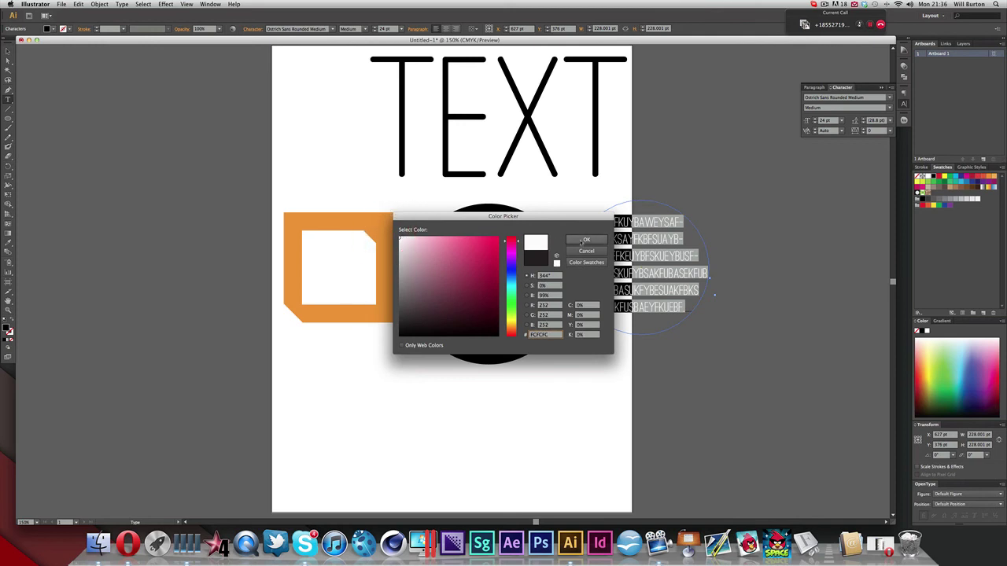
{"action": "left_click", "coordinate": [583, 242]}
{"action": "left_click", "coordinate": [8, 50]}
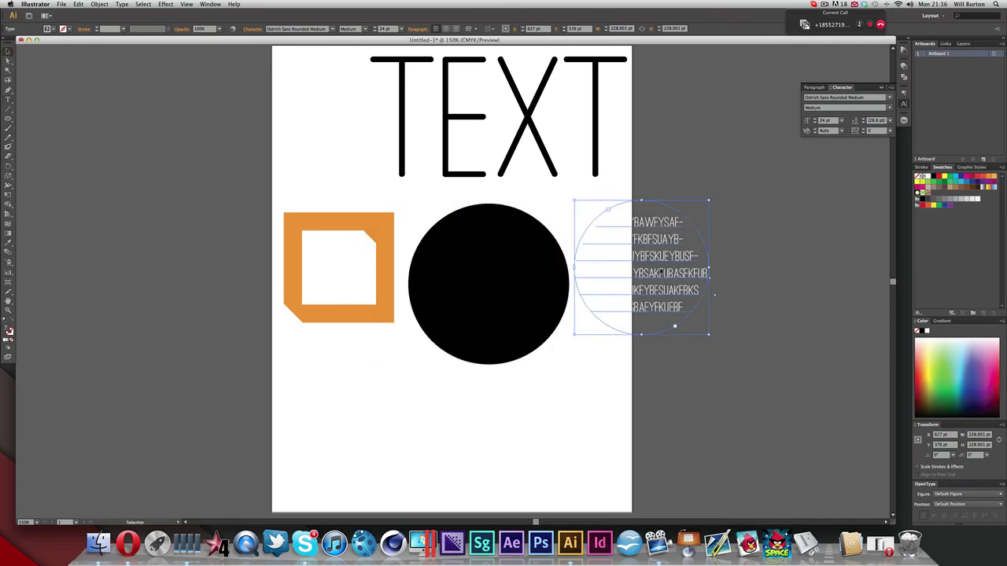
Place the white circular text over the black circle and arrange the black circle behind the text
{"action": "left_click_drag", "start_coordinate": [661, 274], "coordinate": [511, 290]}
{"action": "left_click", "coordinate": [589, 252]}
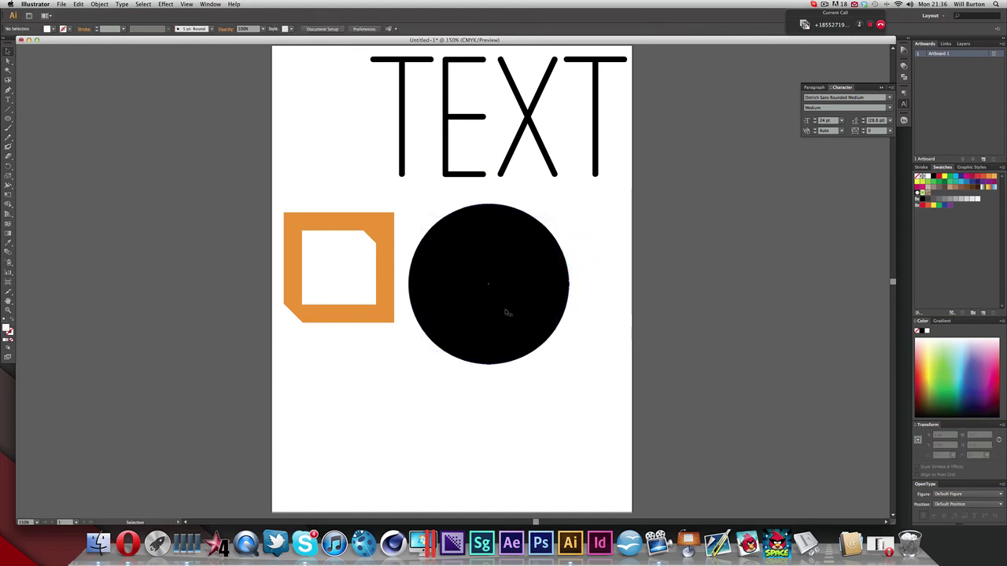
{"action": "left_click", "coordinate": [504, 311]}
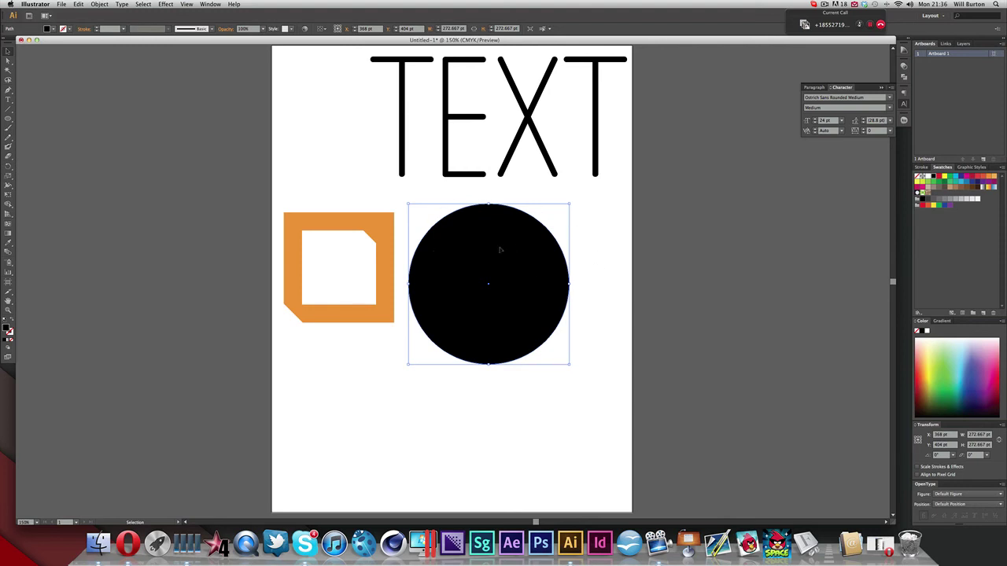
{"action": "left_click", "coordinate": [471, 270]}
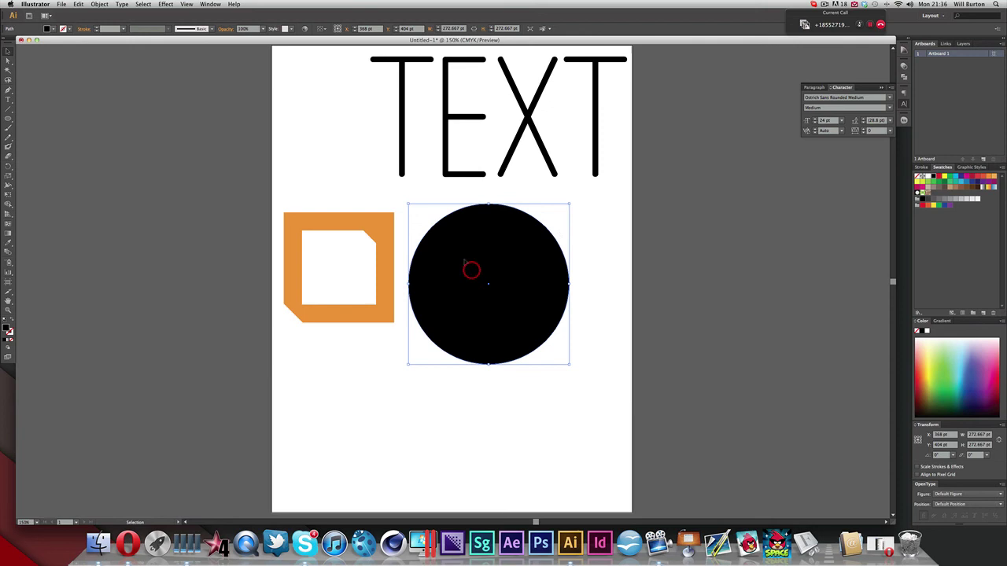
{"action": "left_click", "coordinate": [423, 186]}
{"action": "left_click", "coordinate": [488, 260]}
{"action": "left_click", "coordinate": [512, 265]}
{"action": "key", "text": "a"}
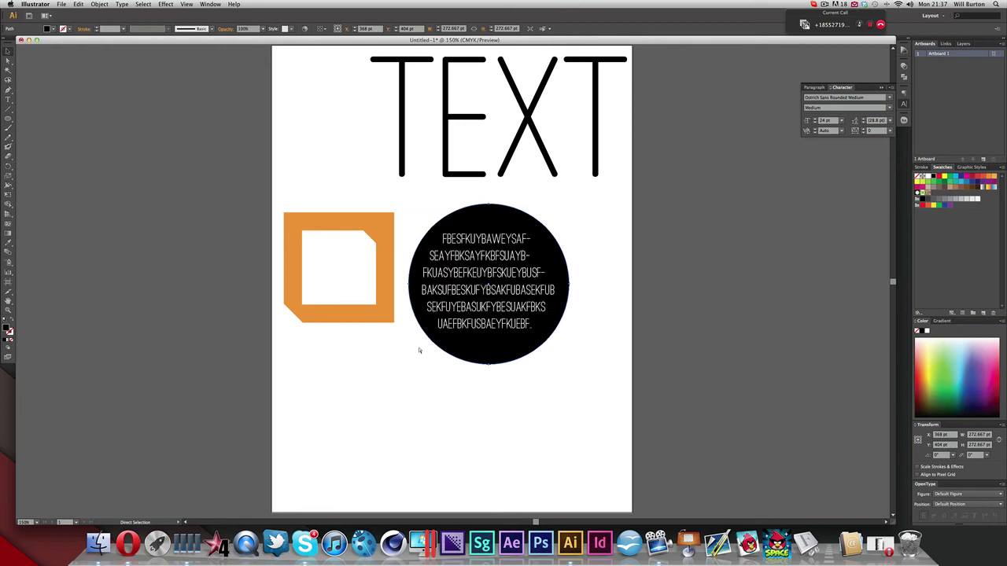
Undo and redo the stacking change that places the black circle behind the white text
{"action": "key", "text": "super+z"}
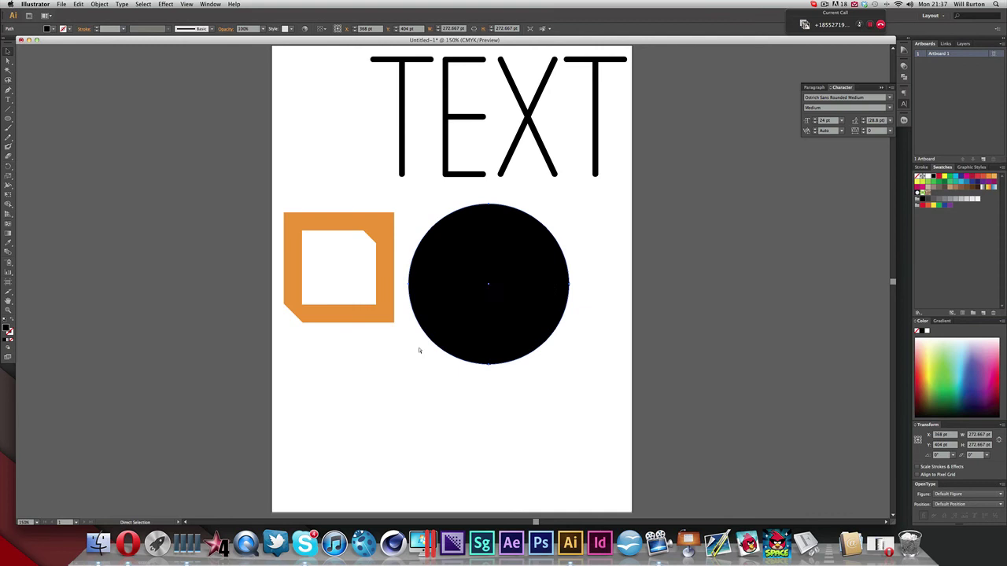
{"action": "key", "text": "super+shift+z"}
{"action": "key", "text": "v"}
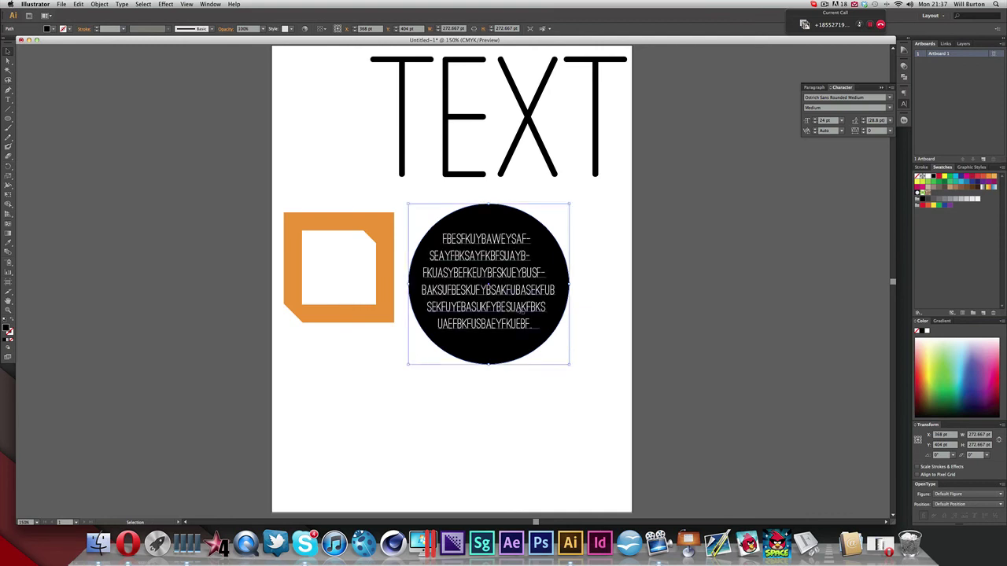
Move the orange frame so it overlaps the upper-right part of the black circle, and bring it in front of the circle and text
{"action": "left_click", "coordinate": [597, 273]}
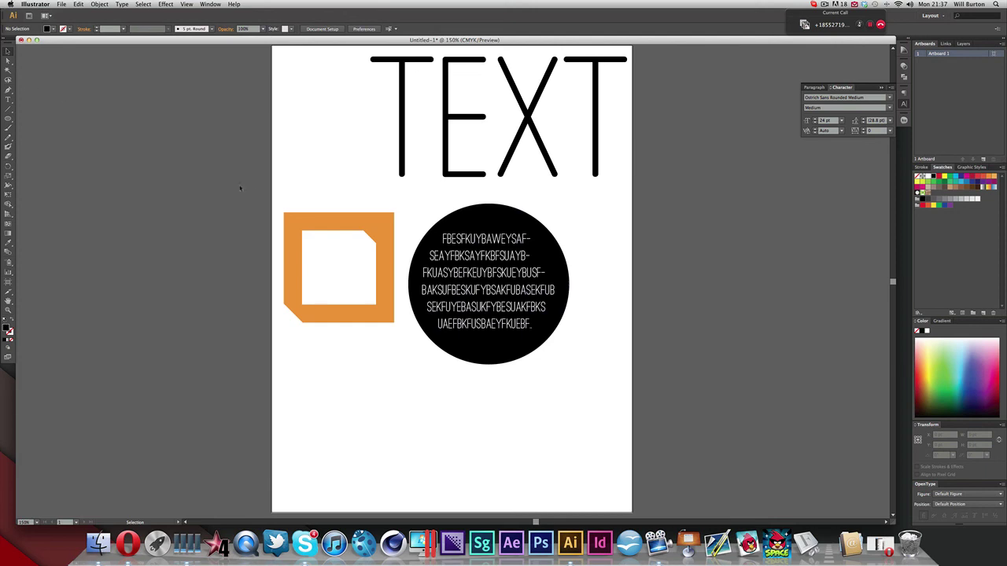
{"action": "scroll", "coordinate": [244, 189], "scroll_direction": "up", "scroll_amount": 3}
{"action": "scroll", "coordinate": [257, 194], "scroll_direction": "down", "scroll_amount": 2}
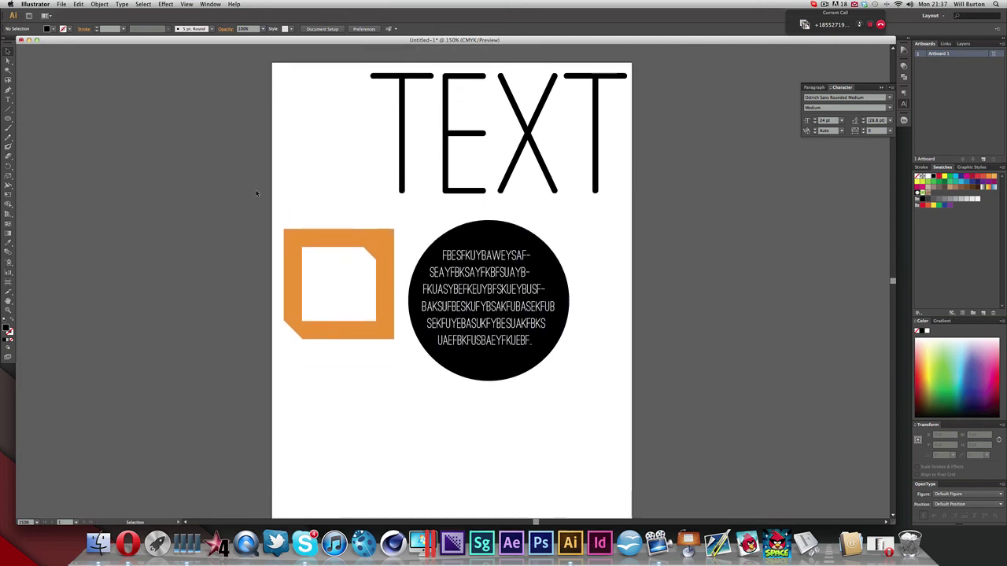
{"action": "scroll", "coordinate": [257, 194], "scroll_direction": "down", "scroll_amount": 2}
{"action": "key", "text": "super+minus"}
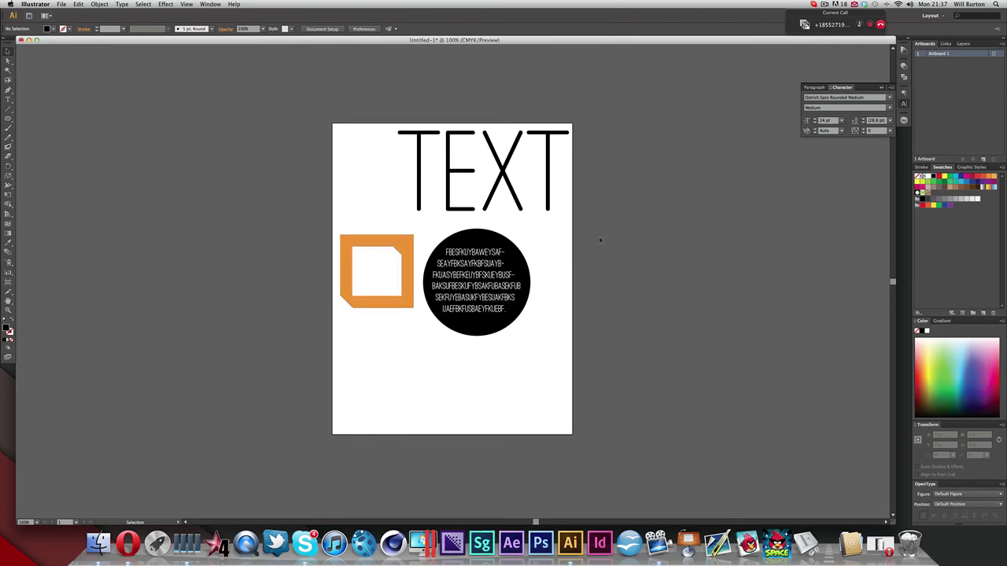
{"action": "left_click_drag", "start_coordinate": [394, 235], "coordinate": [558, 230]}
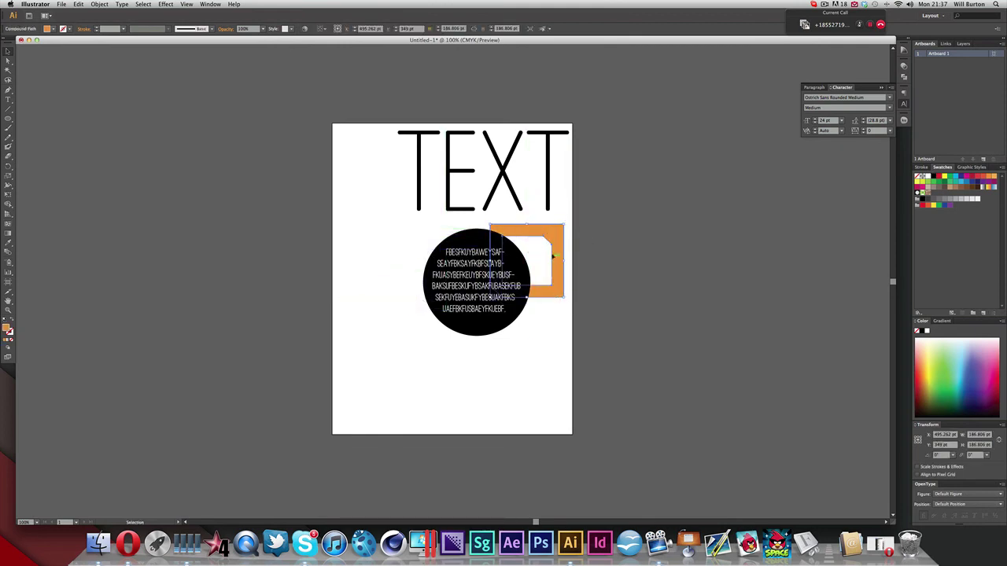
{"action": "left_click", "coordinate": [600, 257]}
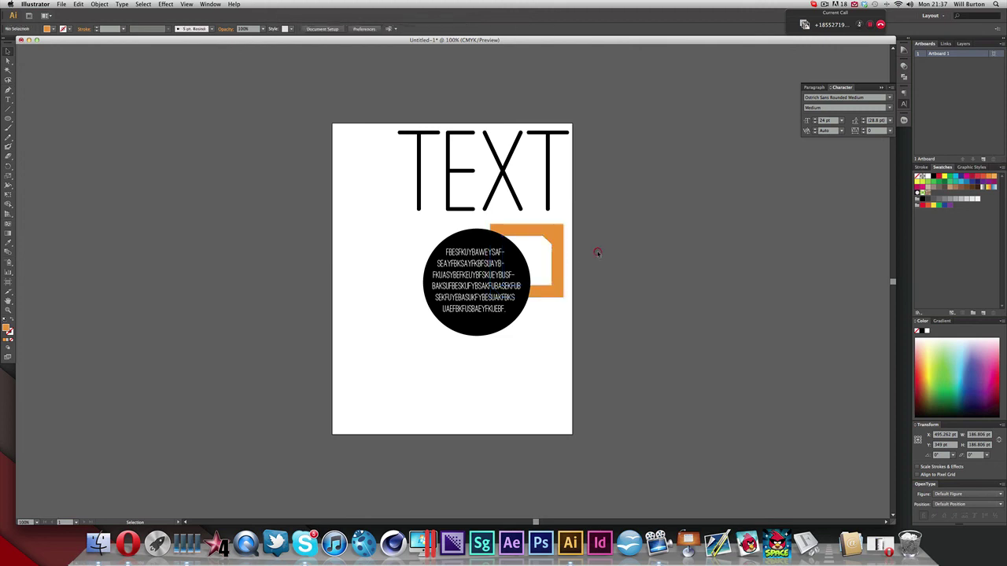
{"action": "left_click", "coordinate": [545, 232]}
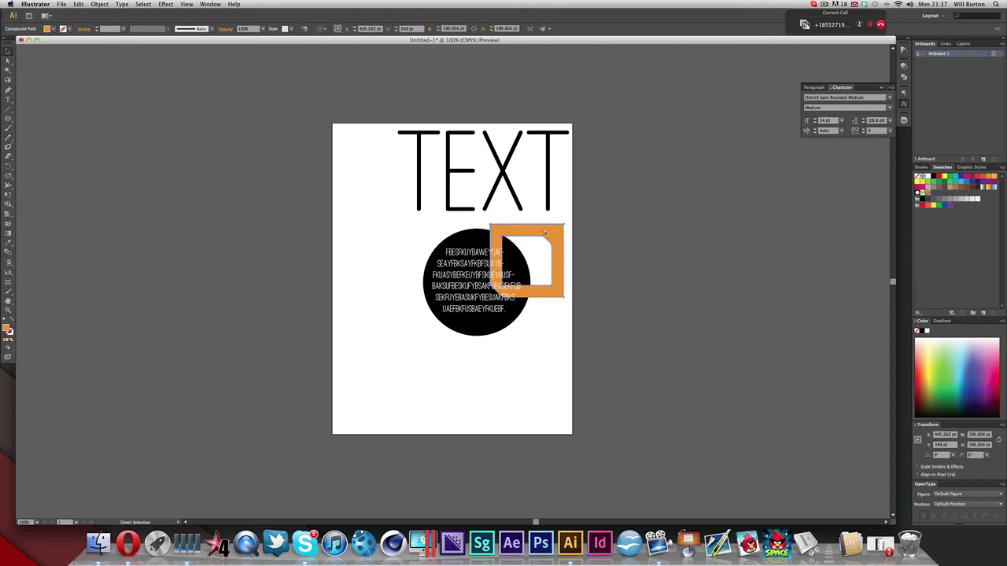
Try subtracting the orange frame from the black circle with the Pathfinder Minus Front shape mode, and undo it
{"action": "left_click", "coordinate": [477, 233], "text": "shift"}
{"action": "left_click", "coordinate": [477, 234], "text": "shift"}
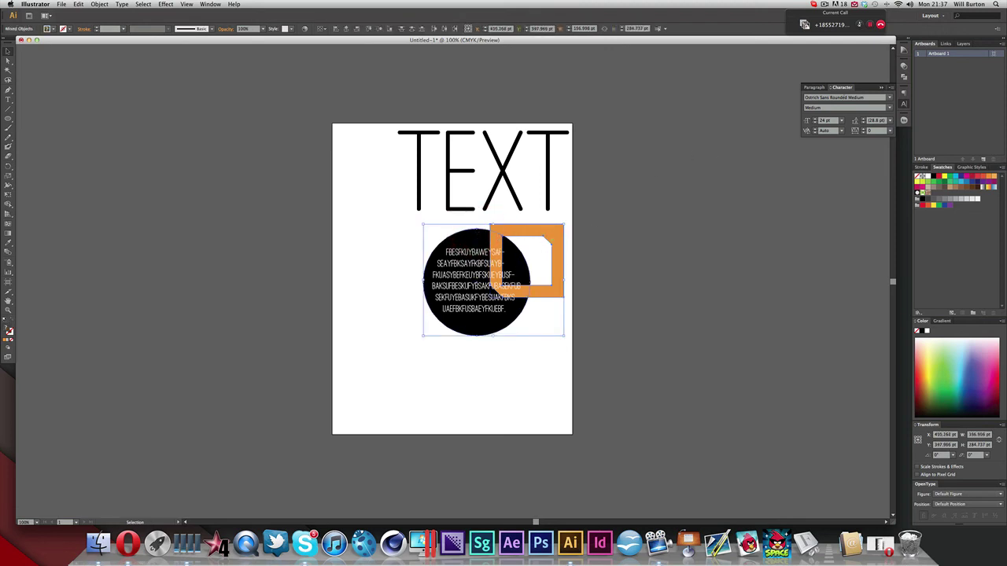
{"action": "left_click", "coordinate": [903, 77]}
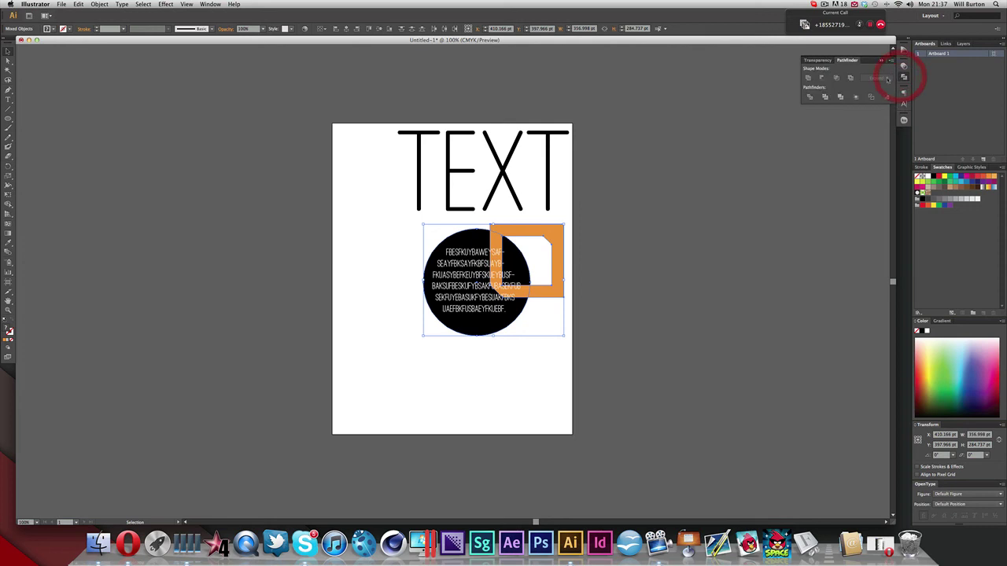
{"action": "left_click", "coordinate": [821, 78]}
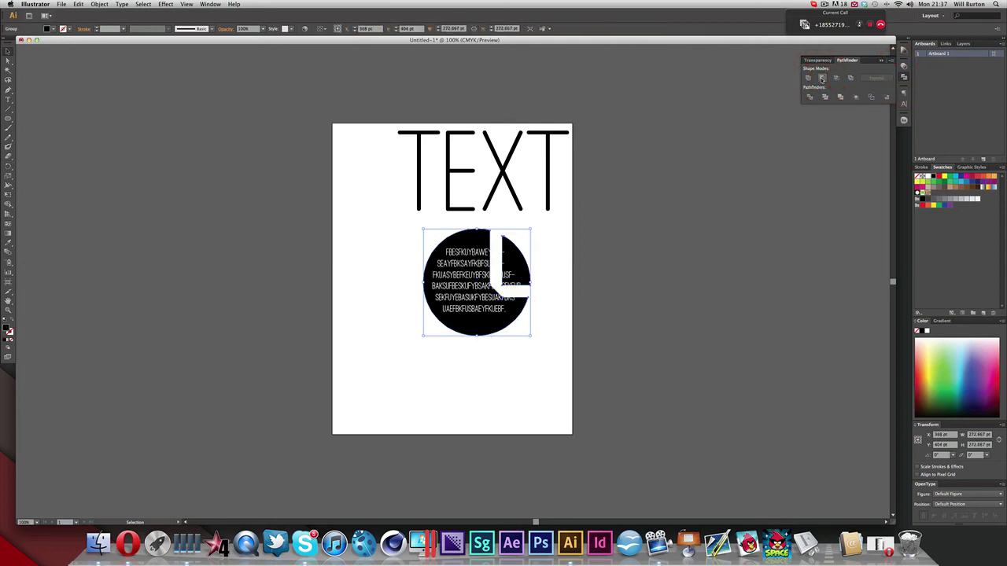
{"action": "left_click", "coordinate": [550, 258]}
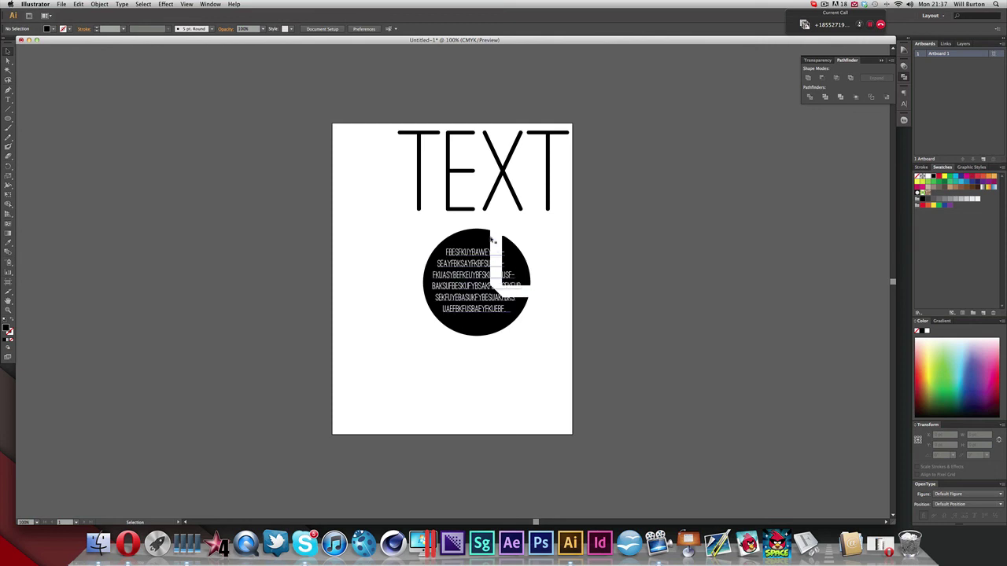
{"action": "key", "text": "super+z"}
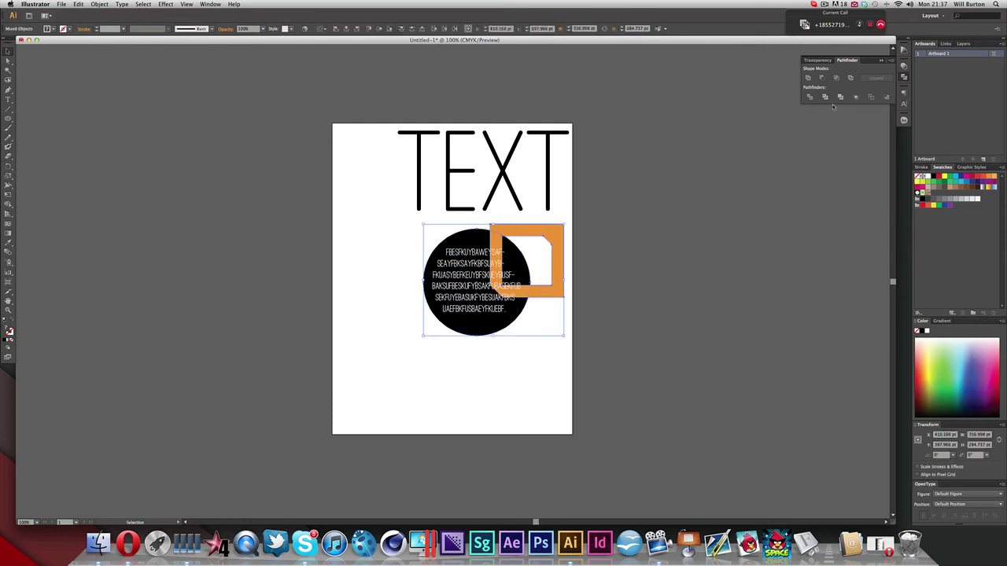
Try the Pathfinder Crop and Trim operations on the overlapping circle and orange frame, undoing each one
{"action": "left_click", "coordinate": [840, 96]}
{"action": "left_click", "coordinate": [855, 96]}
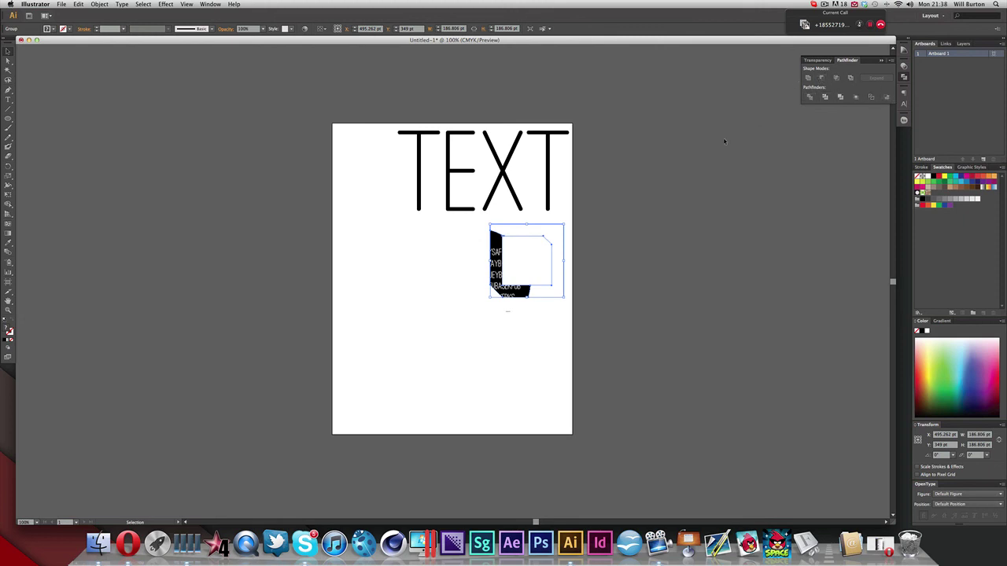
{"action": "key", "text": "super+z"}
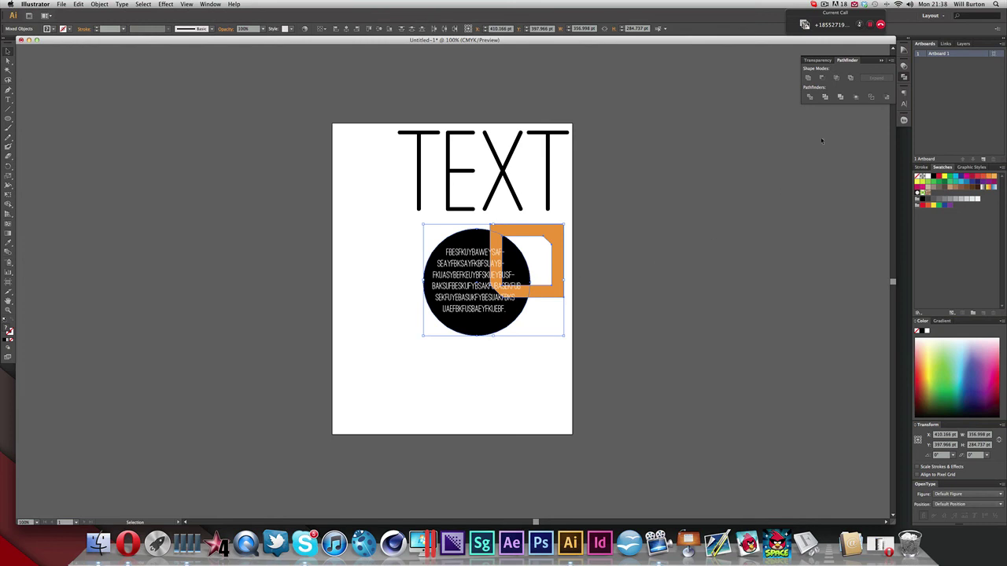
{"action": "key", "text": "super+g"}
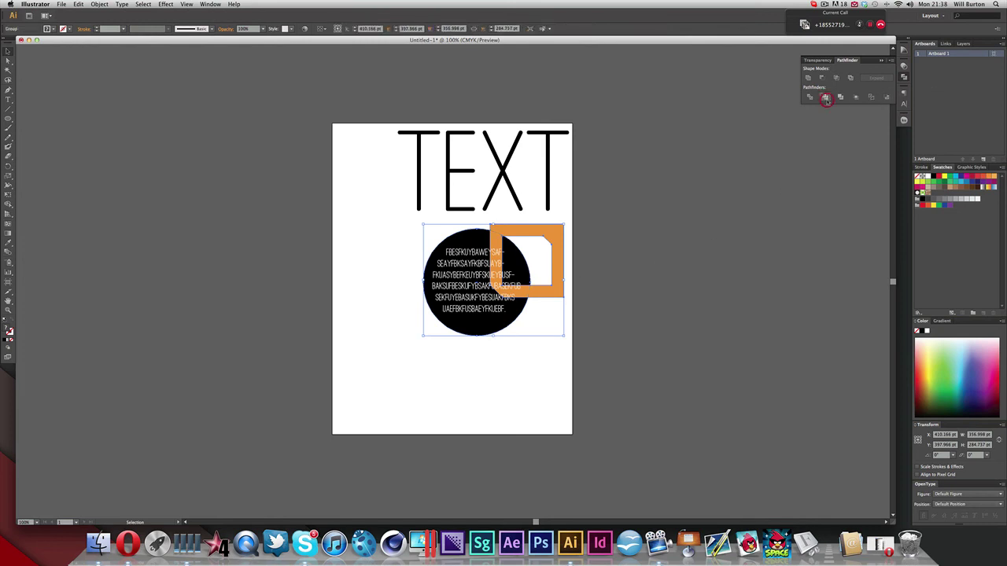
{"action": "key", "text": "super+z"}
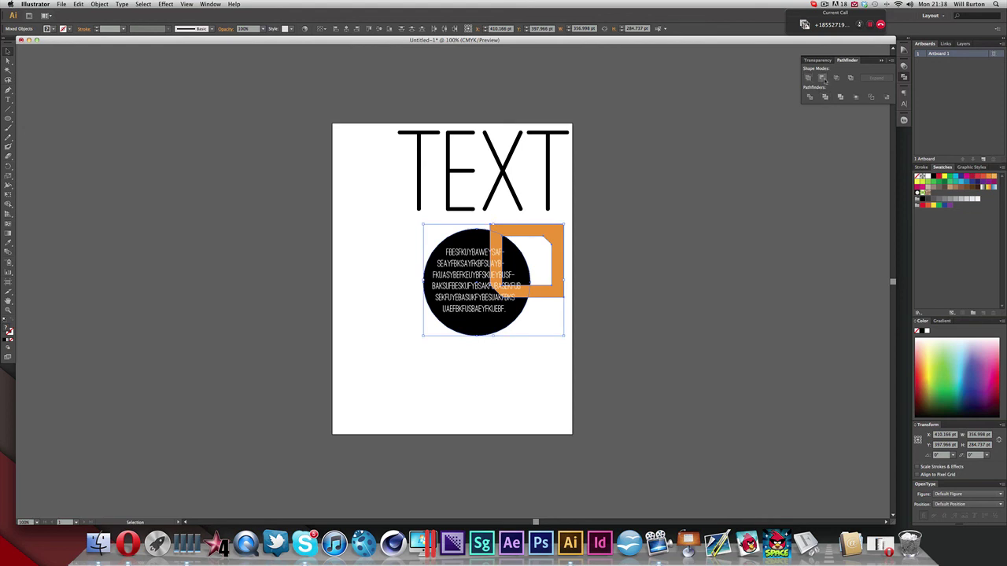
Try the Intersect and Exclude shape modes on the overlapping circle and orange frame, undoing each one
{"action": "left_click", "coordinate": [837, 78]}
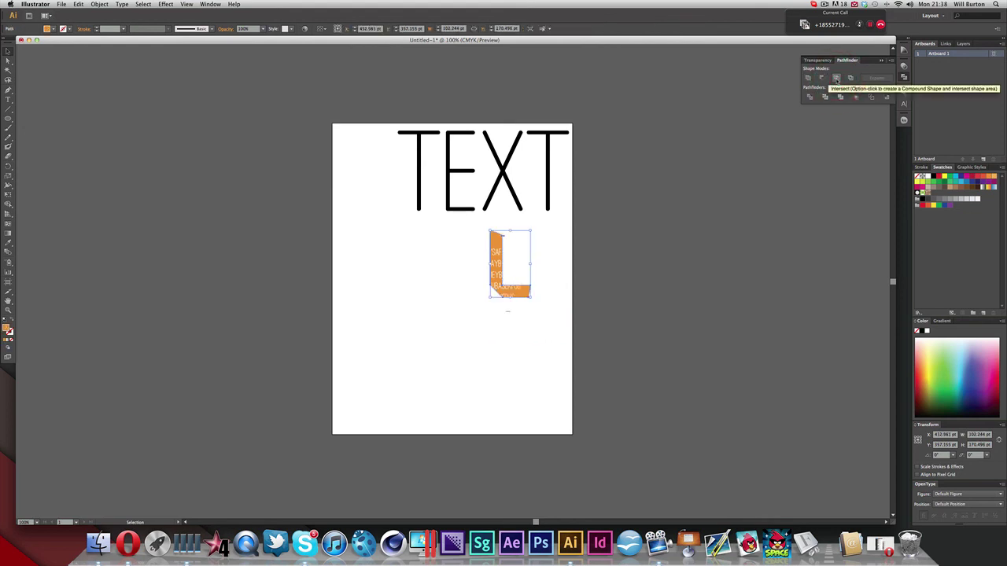
{"action": "key", "text": "super+z"}
{"action": "left_click", "coordinate": [851, 78]}
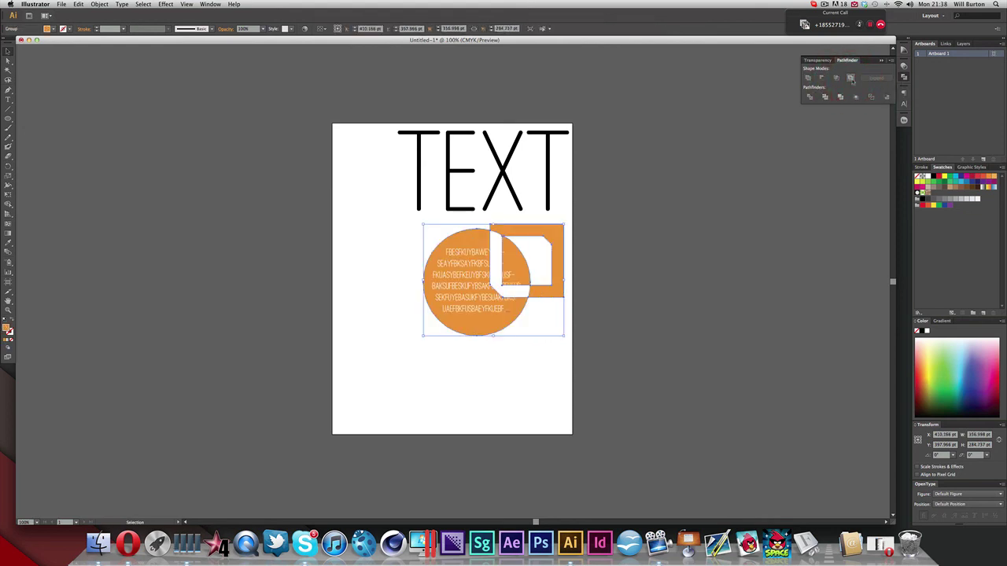
{"action": "key", "text": "super+z"}
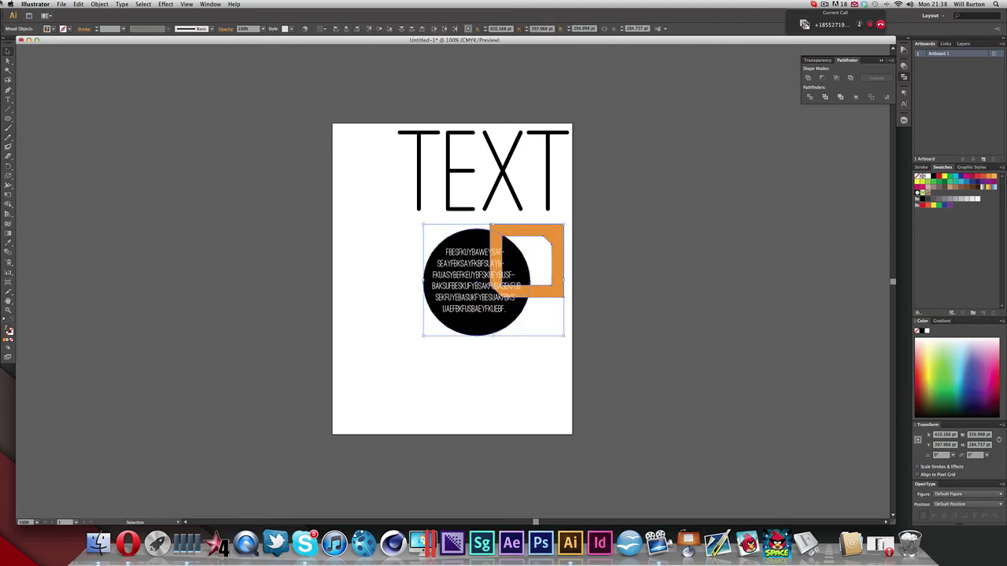
Separate the shapes by moving the black circle with its text to the artboard's left side and the orange frame beside it, vertically centred on the circle
{"action": "left_click", "coordinate": [7, 52]}
{"action": "left_click", "coordinate": [364, 178]}
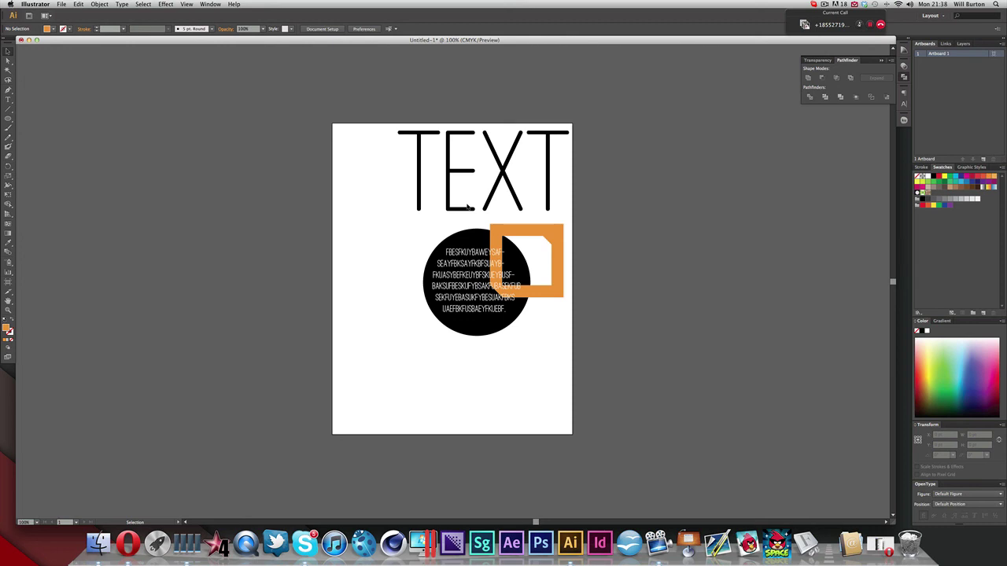
{"action": "left_click_drag", "start_coordinate": [563, 351], "coordinate": [455, 269]}
{"action": "left_click_drag", "start_coordinate": [531, 285], "coordinate": [537, 305]}
{"action": "left_click", "coordinate": [512, 326]}
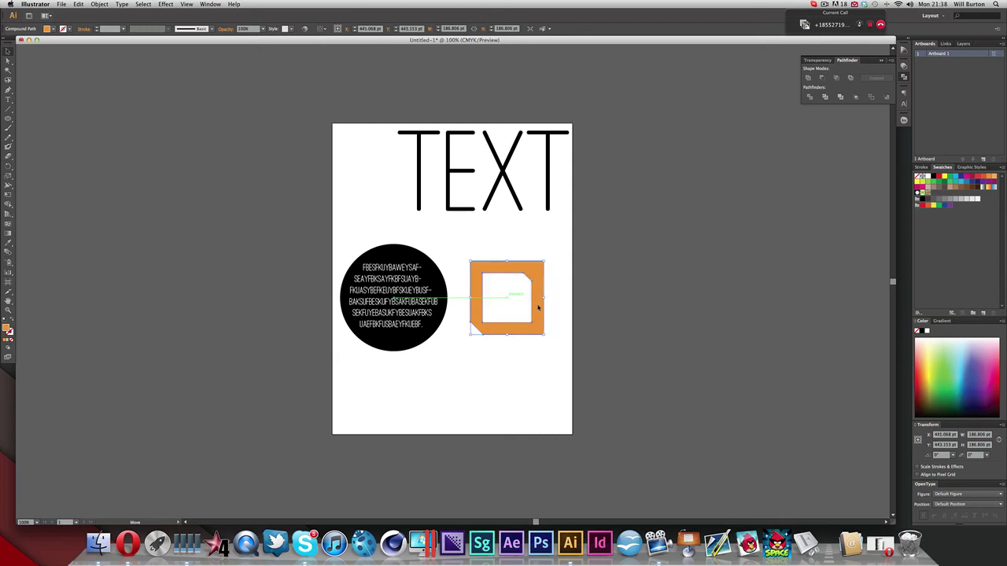